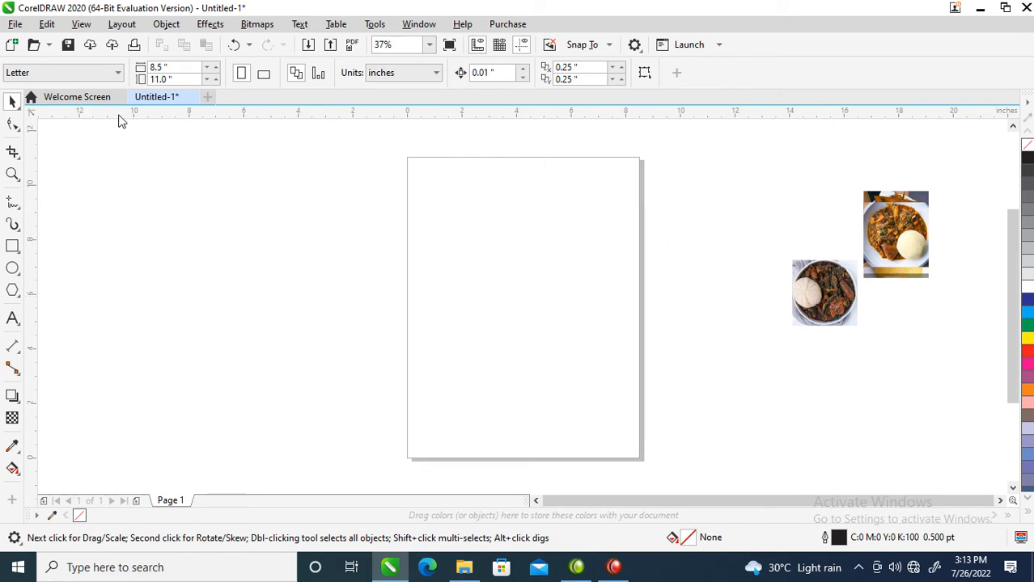
Draw a rectangle about 11.7 by 8.5 inches over the page and set its width to 17 inches.
{"action": "left_click", "coordinate": [12, 249]}
{"action": "left_click_drag", "start_coordinate": [319, 219], "coordinate": [640, 451]}
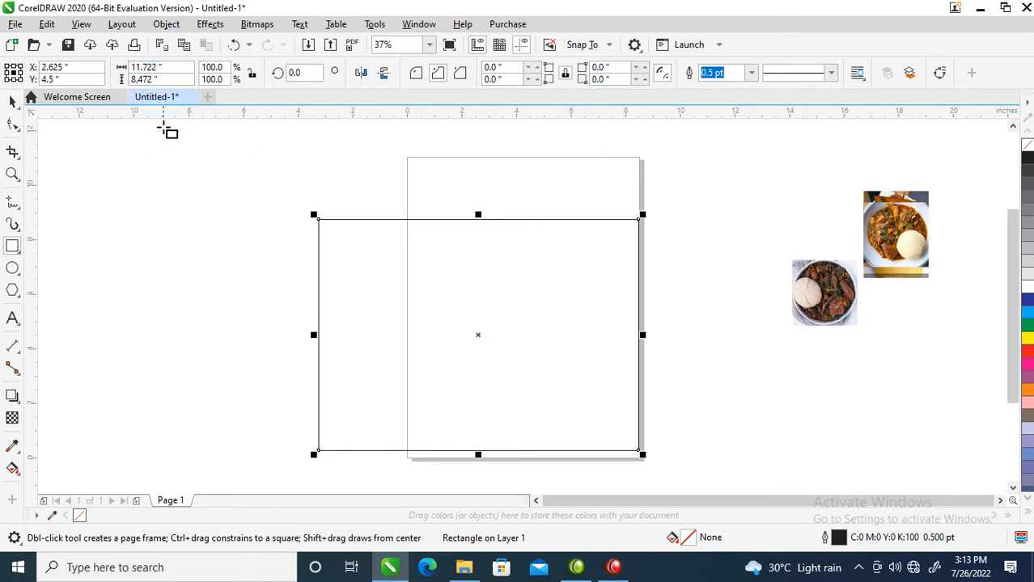
{"action": "left_click", "coordinate": [165, 68]}
{"action": "left_click", "coordinate": [97, 67]}
{"action": "left_click_drag", "start_coordinate": [166, 68], "coordinate": [126, 68]}
{"action": "left_click", "coordinate": [139, 68]}
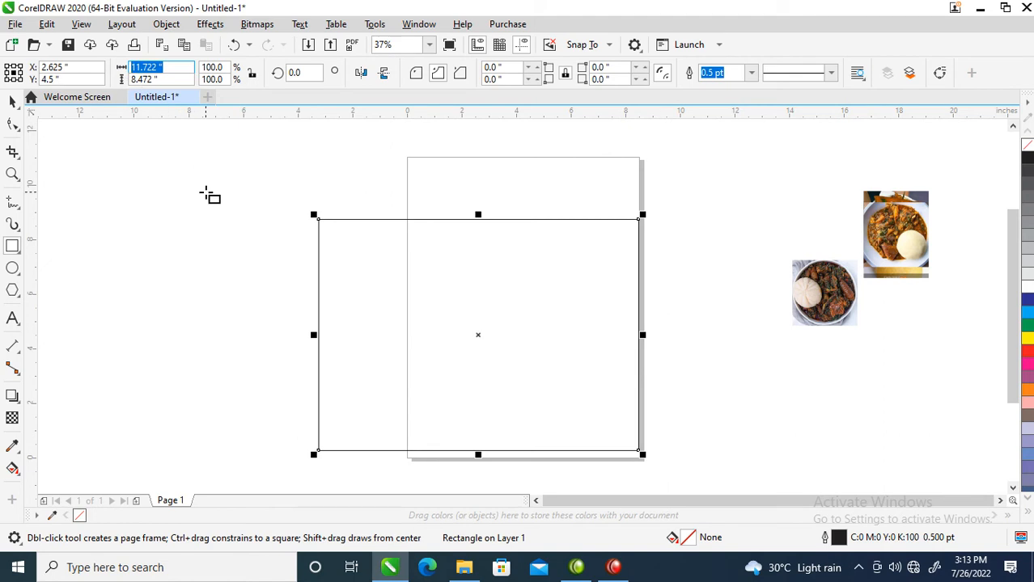
{"action": "type", "text": "17"}
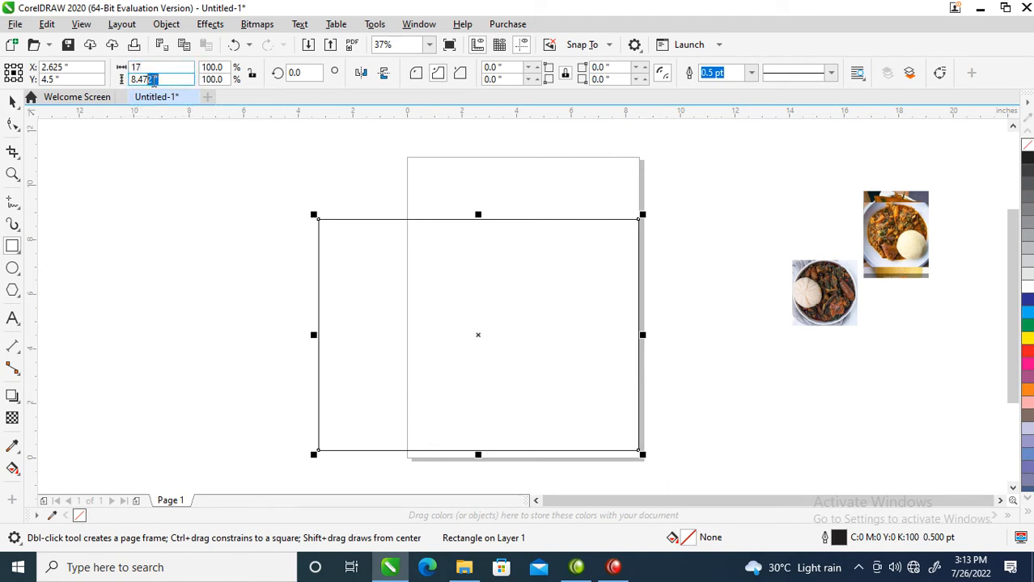
Set the rectangle's height to 10 inches.
{"action": "left_click", "coordinate": [86, 81]}
{"action": "left_click", "coordinate": [161, 77]}
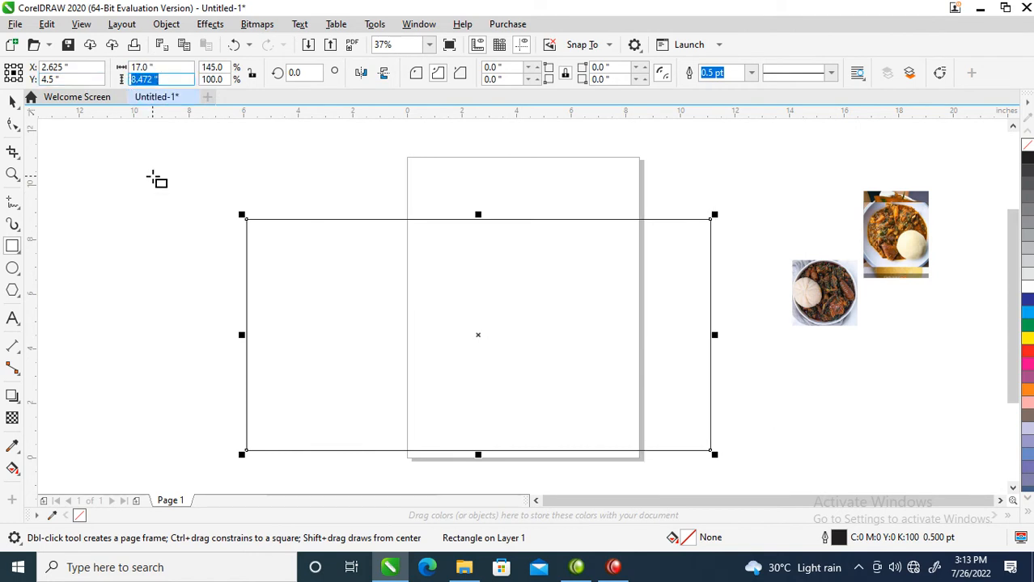
{"action": "type", "text": "10"}
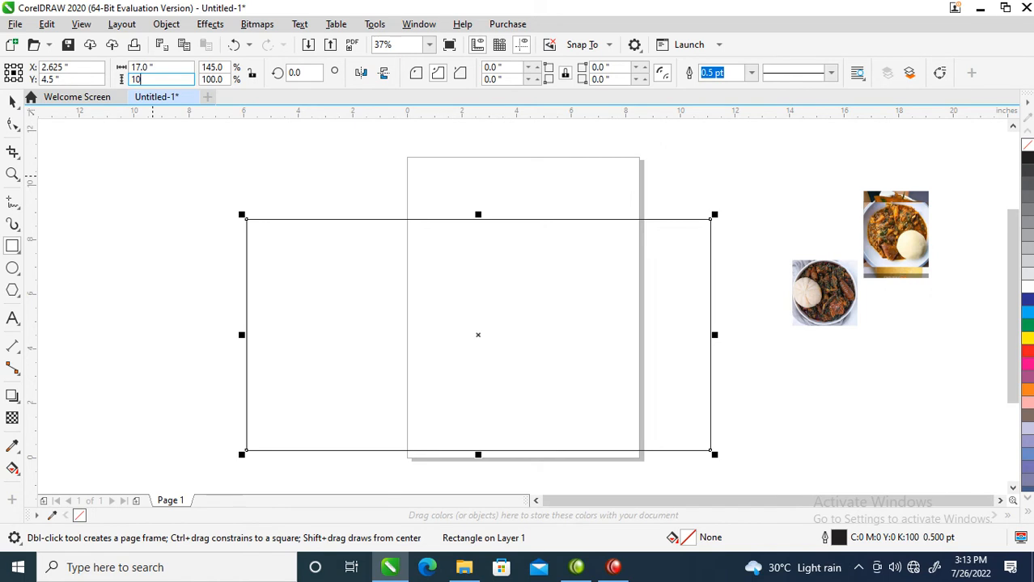
{"action": "key", "text": "Return"}
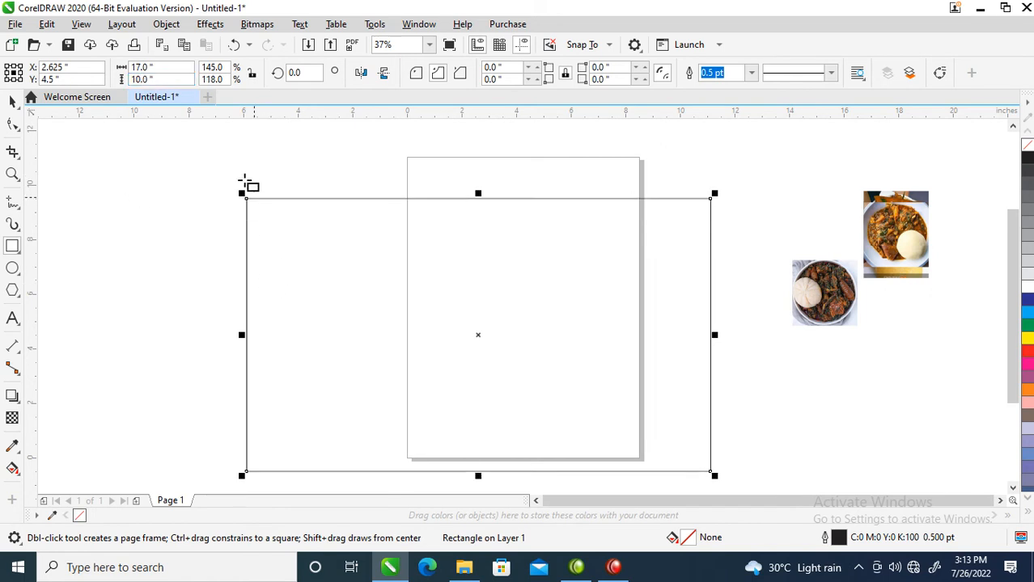
Set the rectangle's height to 15 inches.
{"action": "left_click", "coordinate": [139, 79]}
{"action": "left_click", "coordinate": [156, 78]}
{"action": "left_click_drag", "start_coordinate": [156, 79], "coordinate": [129, 79]}
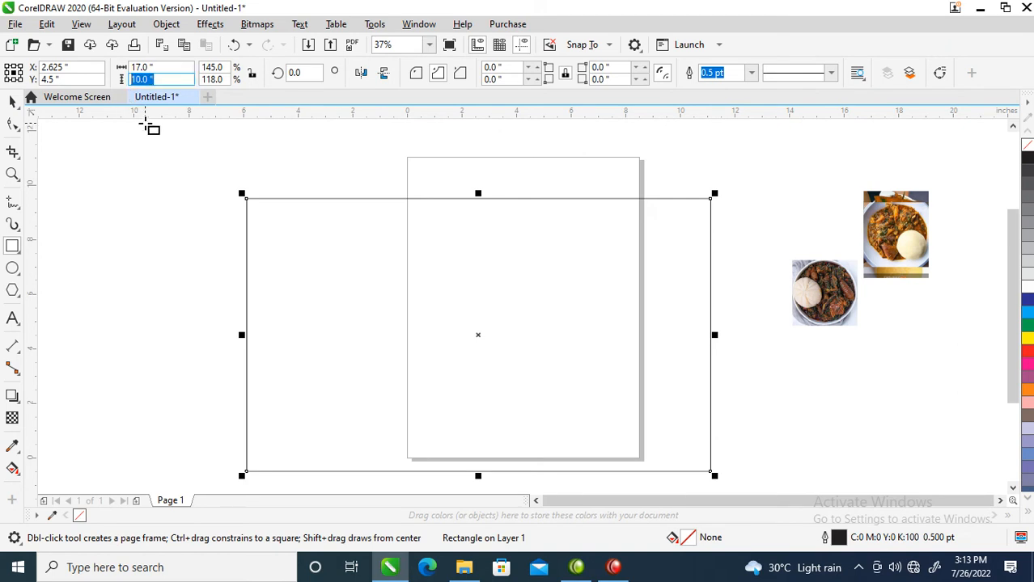
{"action": "type", "text": "15"}
{"action": "key", "text": "Return"}
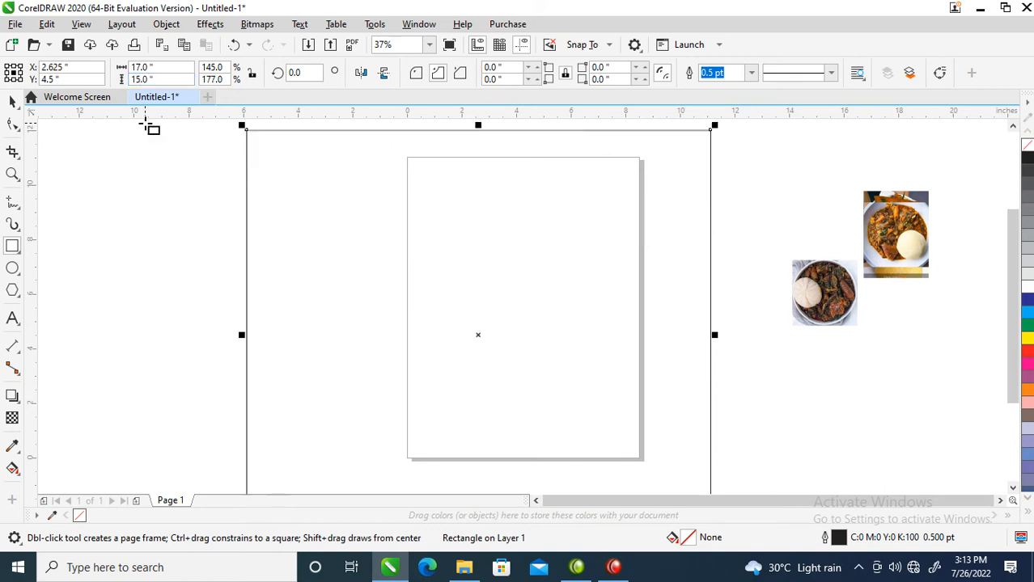
Fill the 17 by 15 inch rectangle with white.
{"action": "key", "text": "F4"}
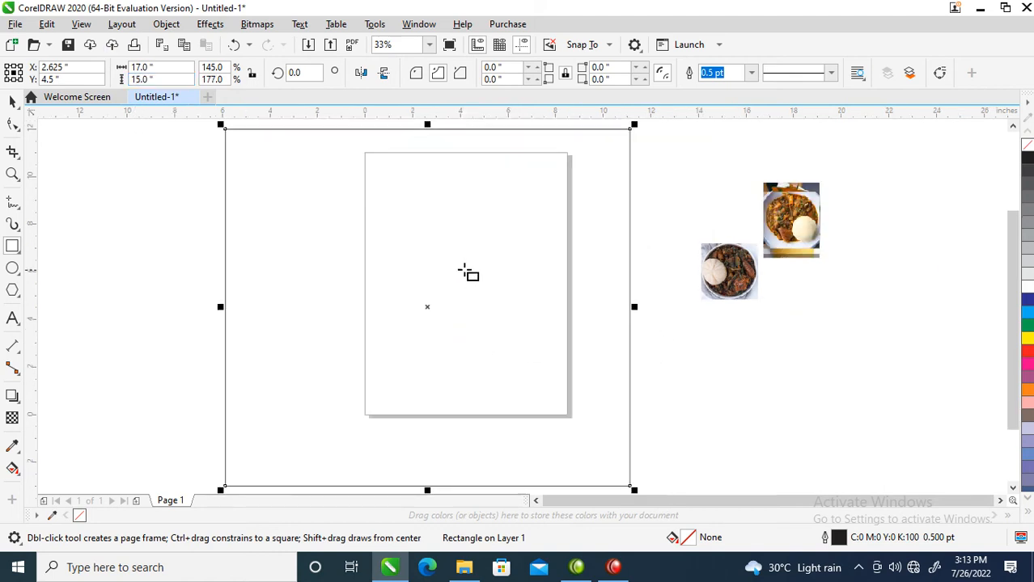
{"action": "key", "text": "space"}
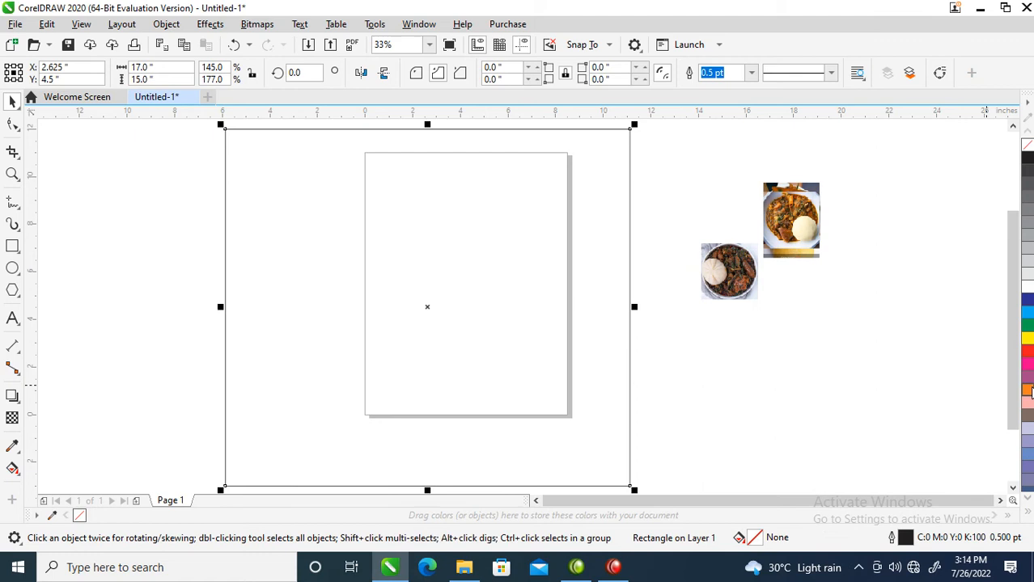
{"action": "left_click", "coordinate": [1029, 287]}
Create a mirrored copy of the white rectangle on its left side and set the copy's width to 6 inches.
{"action": "scroll", "coordinate": [534, 338], "scroll_direction": "down", "scroll_amount": 3}
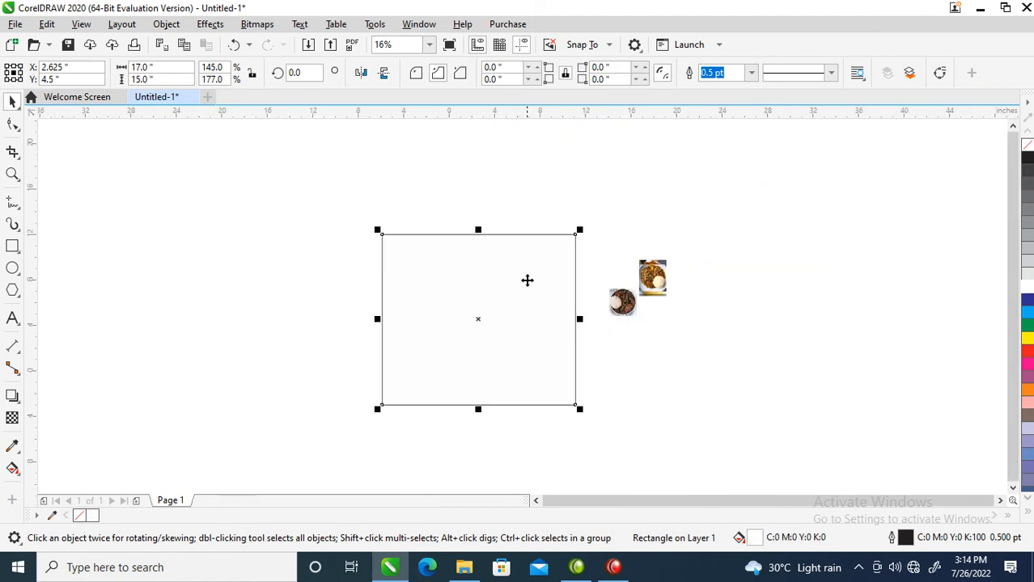
{"action": "key", "text": "z"}
{"action": "left_click_drag", "start_coordinate": [270, 224], "coordinate": [636, 479]}
{"action": "key", "text": "space"}
{"action": "left_click", "coordinate": [574, 286]}
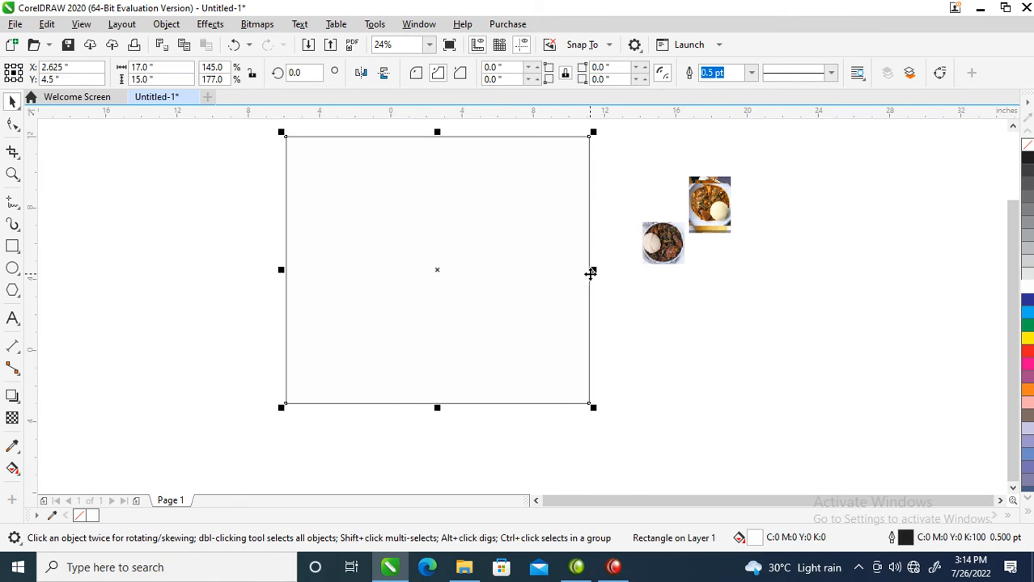
{"action": "left_click_drag", "start_coordinate": [593, 270], "coordinate": [171, 281]}
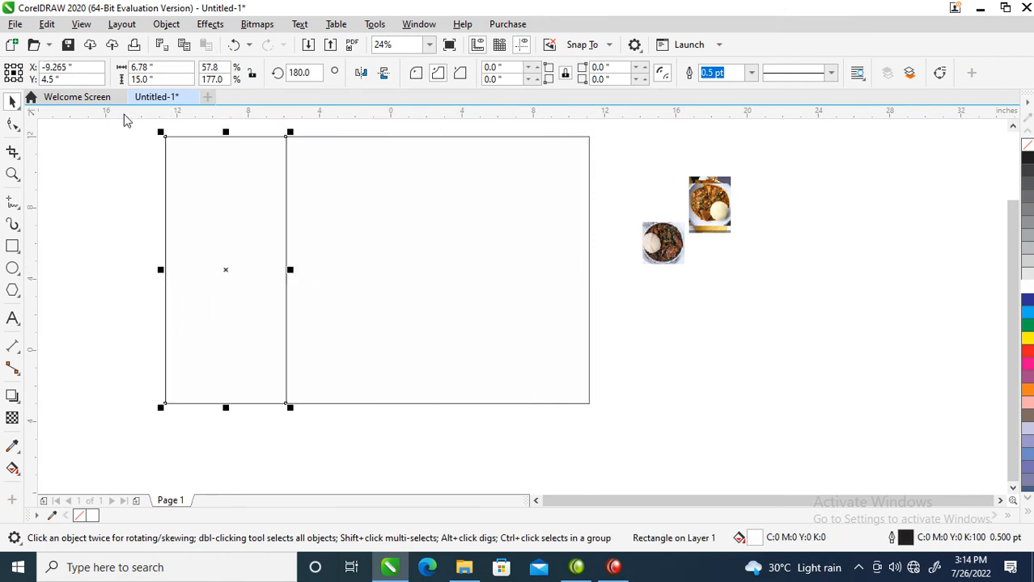
{"action": "left_click", "coordinate": [133, 66]}
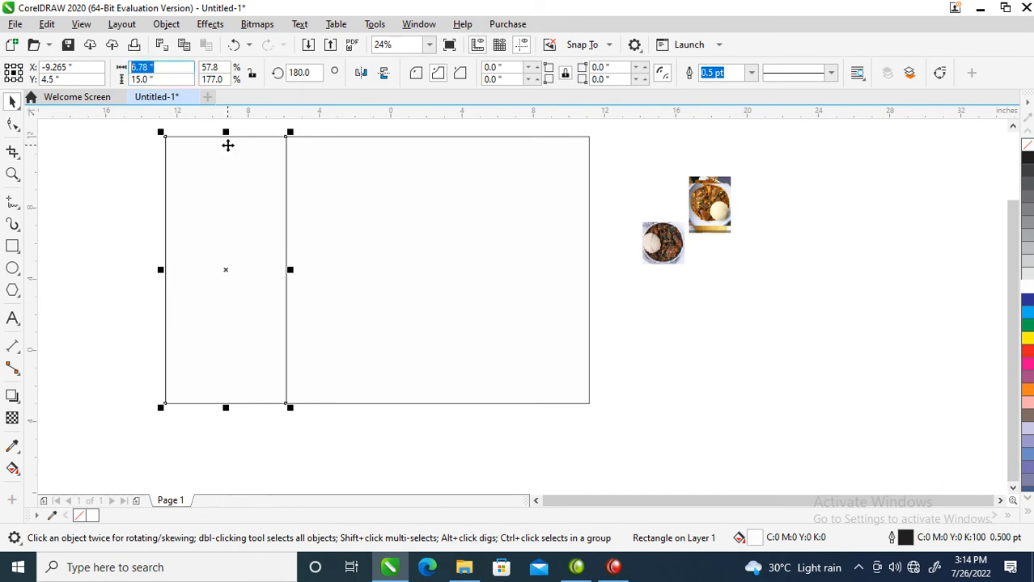
{"action": "type", "text": "6"}
{"action": "key", "text": "Return"}
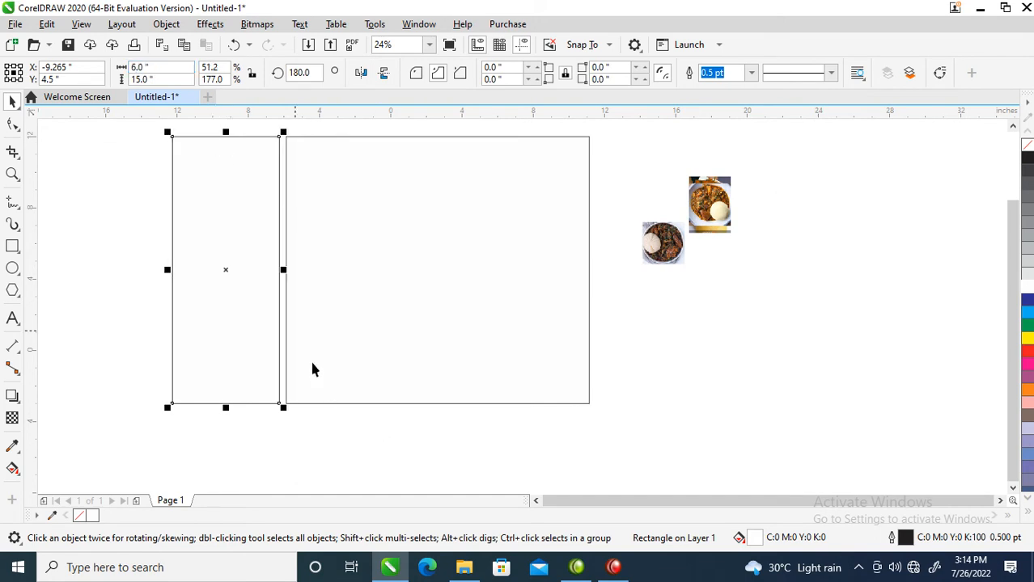
Move the 6 inch wide rectangle flush against the large rectangle's left edge.
{"action": "key", "text": "z"}
{"action": "left_click_drag", "start_coordinate": [118, 217], "coordinate": [436, 335]}
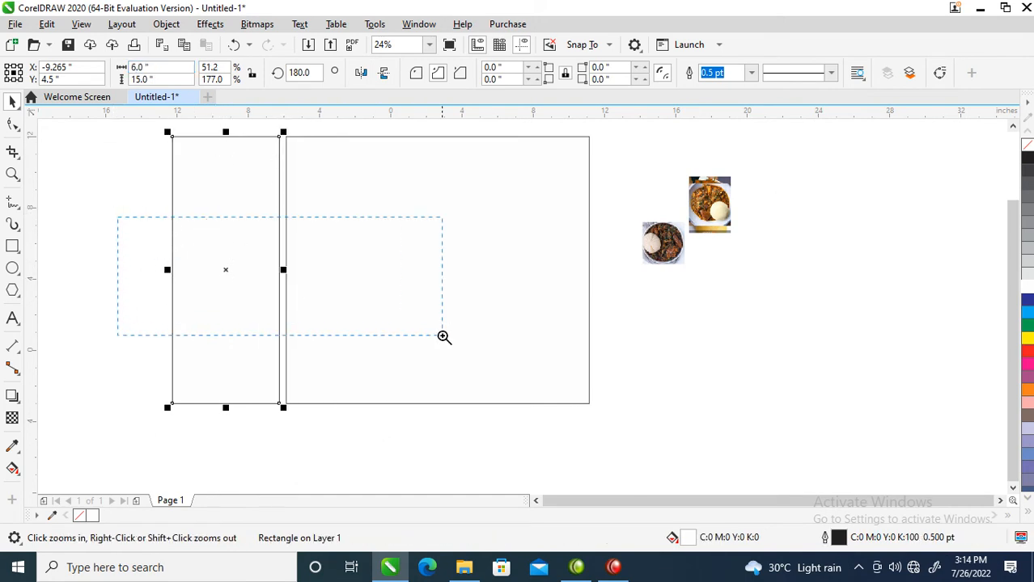
{"action": "key", "text": "space"}
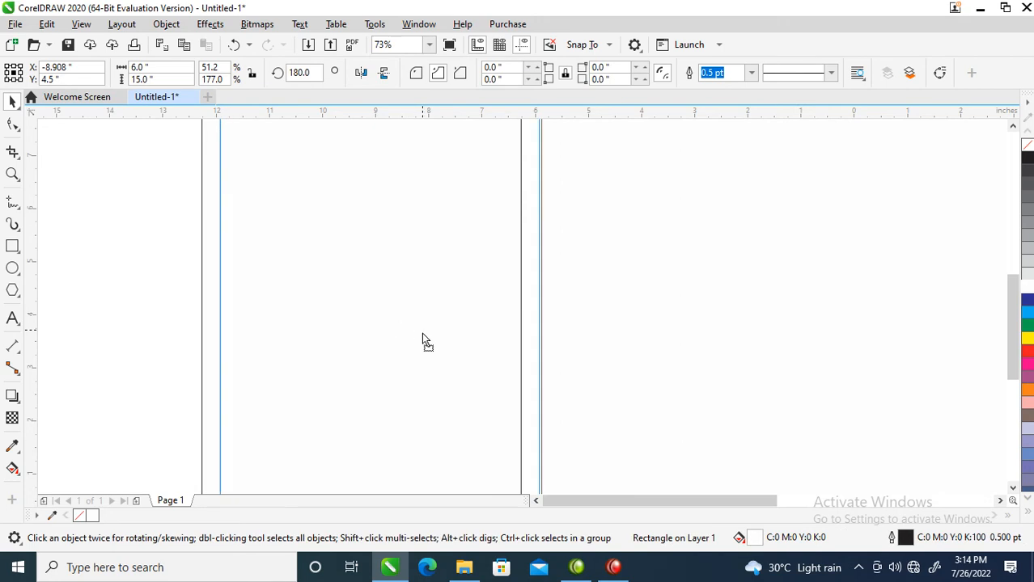
{"action": "left_click", "coordinate": [422, 335]}
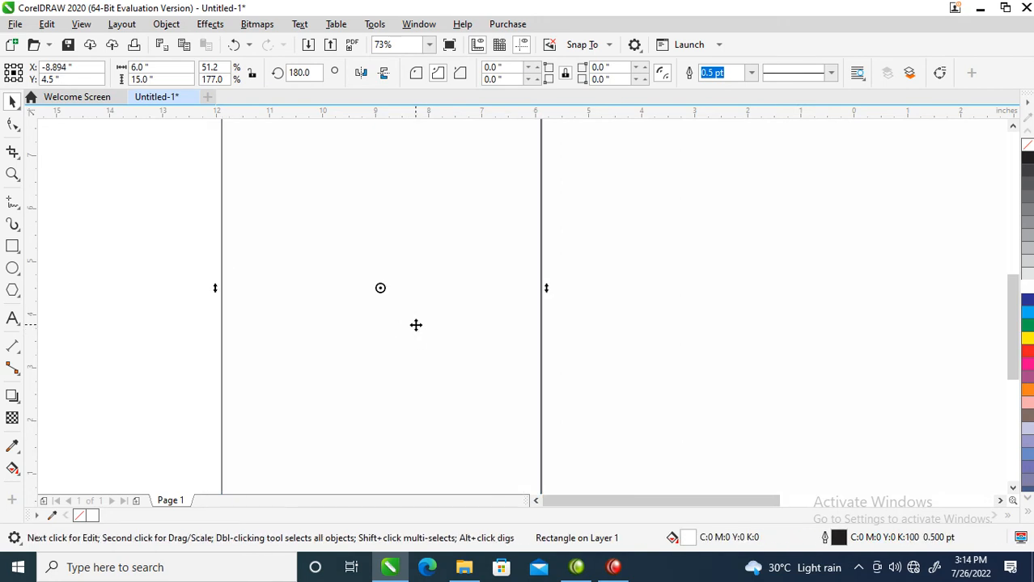
{"action": "scroll", "coordinate": [306, 174], "scroll_direction": "down", "scroll_amount": 2}
{"action": "scroll", "coordinate": [306, 174], "scroll_direction": "down", "scroll_amount": 4}
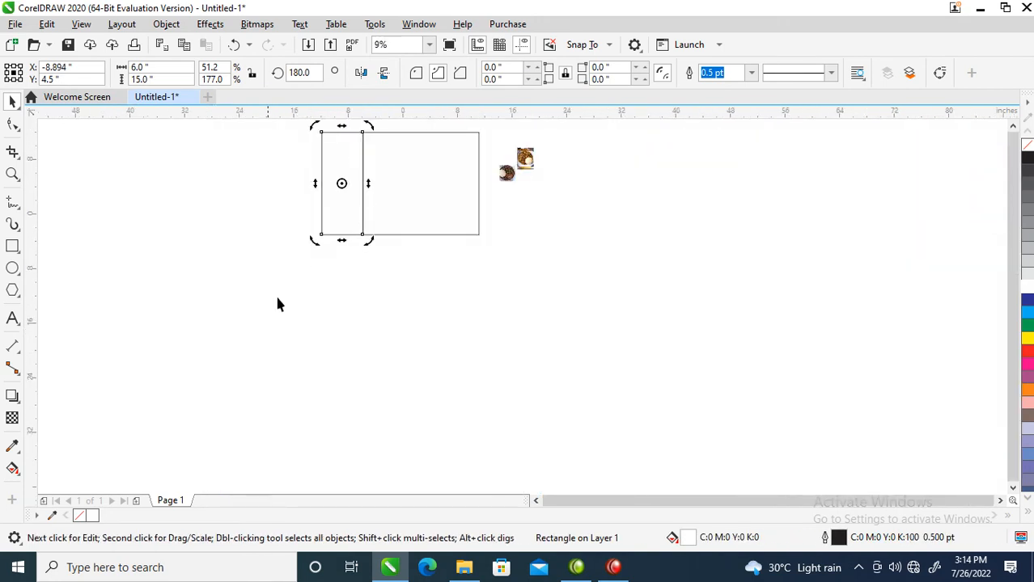
Shorten the narrow left rectangle from its top edge to a height of about 10.75 inches.
{"action": "key", "text": "z"}
{"action": "left_click", "coordinate": [567, 145]}
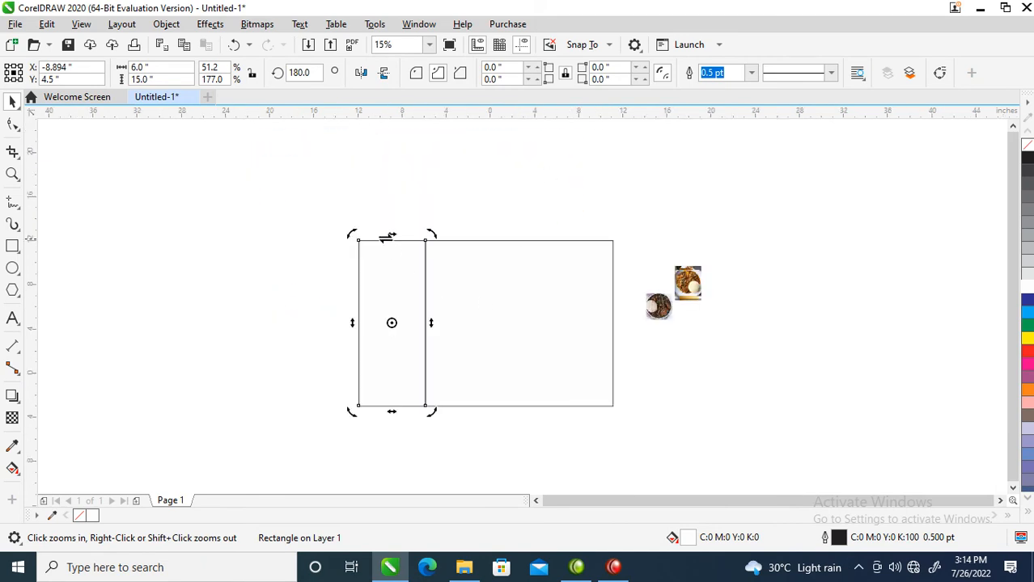
{"action": "key", "text": "space"}
{"action": "left_click_drag", "start_coordinate": [393, 235], "coordinate": [400, 287]}
Try converting the large rectangle to curves, and undo the conversion.
{"action": "left_click", "coordinate": [486, 271]}
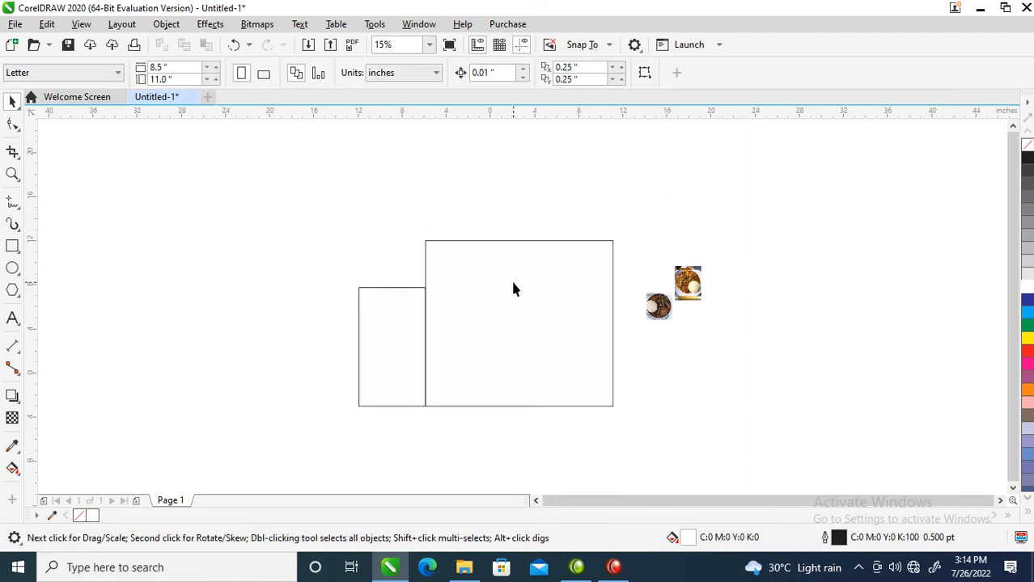
{"action": "left_click", "coordinate": [438, 240]}
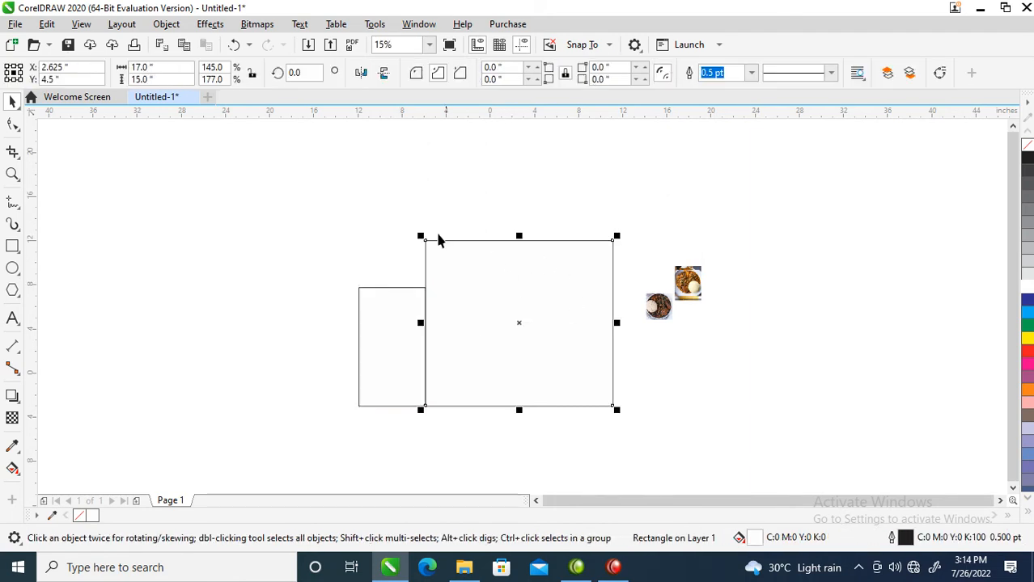
{"action": "right_click", "coordinate": [485, 271]}
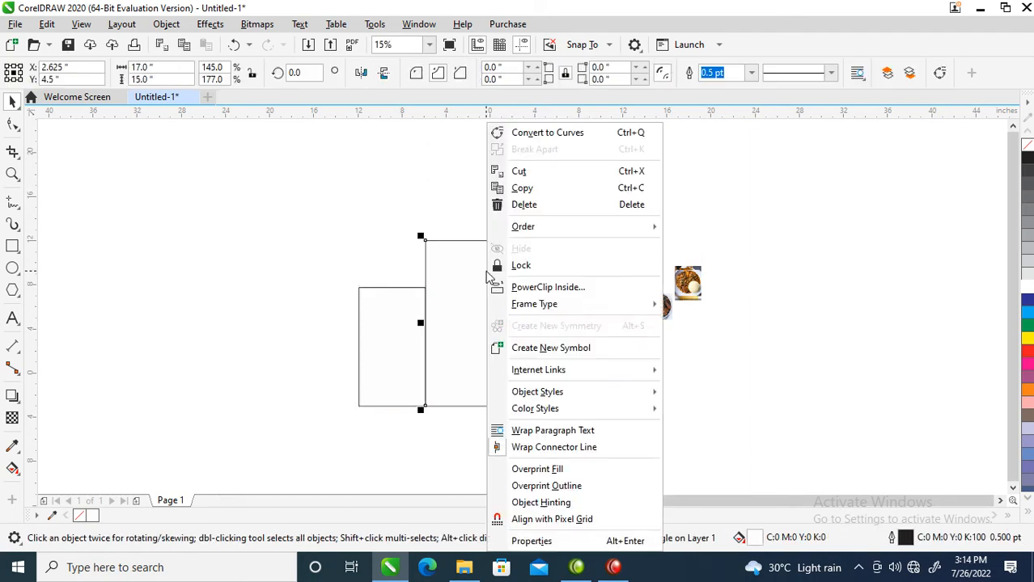
{"action": "left_click", "coordinate": [540, 134]}
{"action": "key", "text": "F2"}
{"action": "left_click_drag", "start_coordinate": [300, 189], "coordinate": [689, 324]}
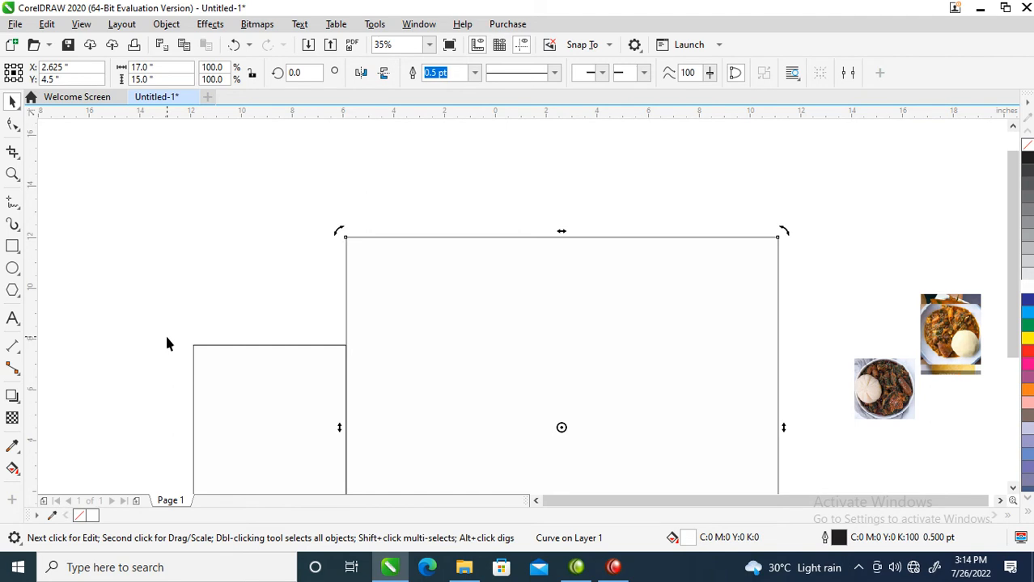
{"action": "key", "text": "ctrl+z"}
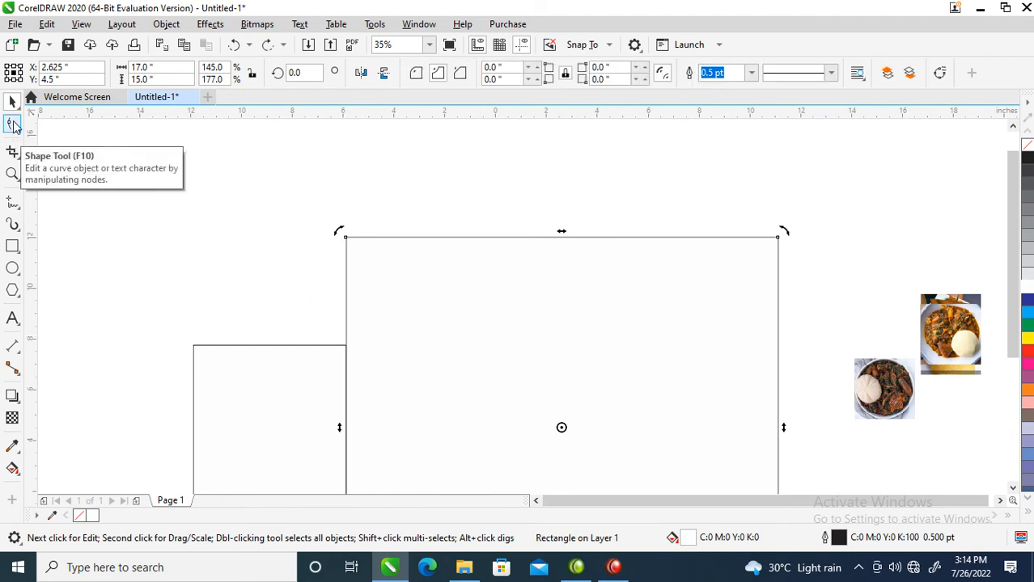
Round the large rectangle's upper corners with the Shape tool, about 4.25 inches at the left and 4.88 inches at the right.
{"action": "left_click", "coordinate": [12, 124]}
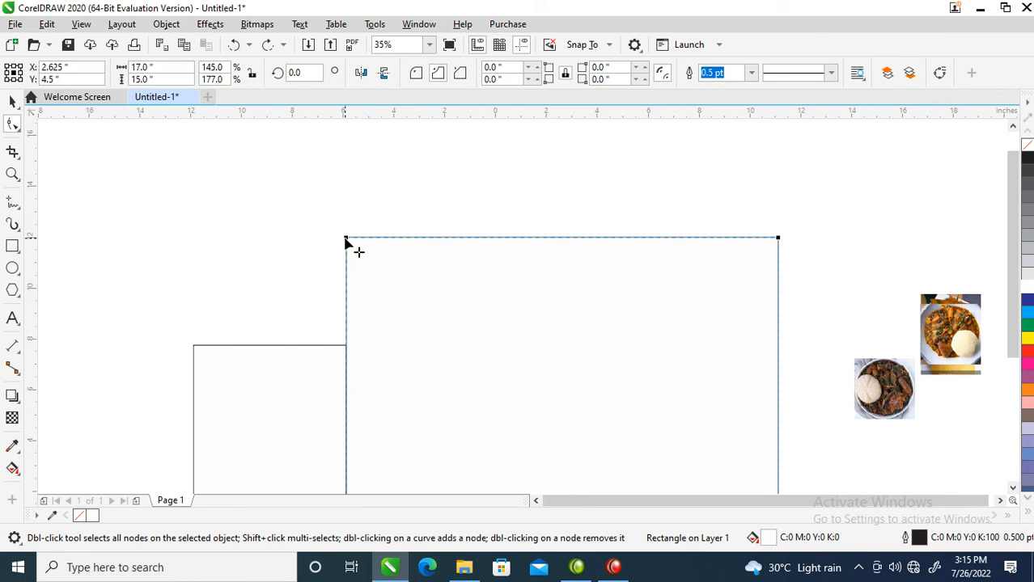
{"action": "left_click_drag", "start_coordinate": [348, 241], "coordinate": [453, 340]}
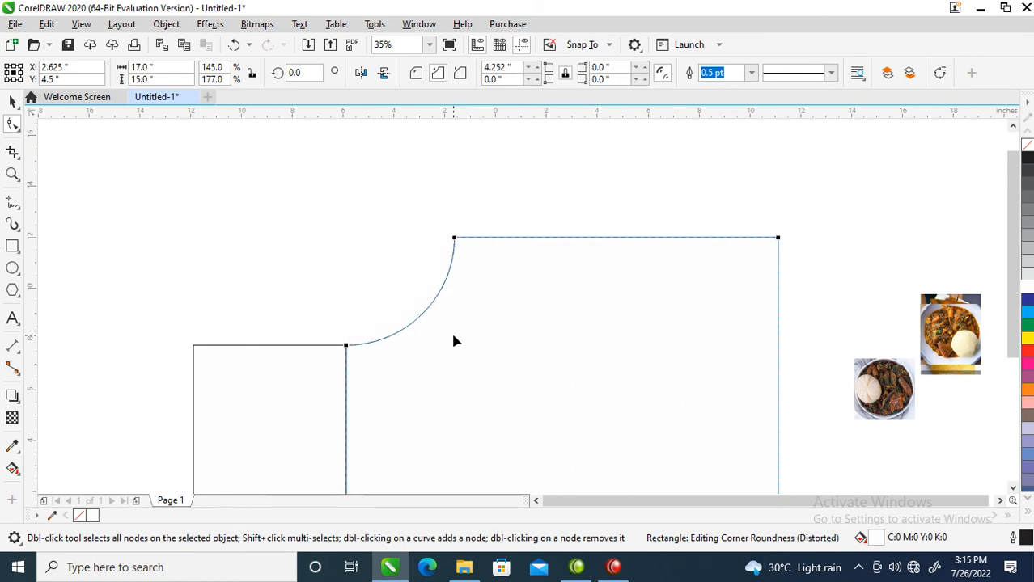
{"action": "left_click", "coordinate": [416, 74]}
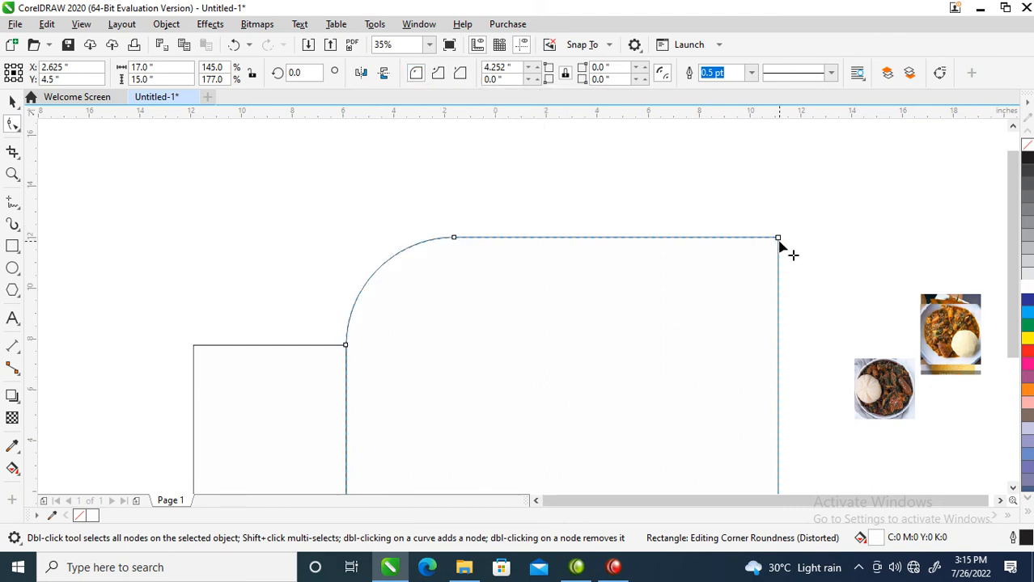
{"action": "left_click_drag", "start_coordinate": [779, 243], "coordinate": [713, 367]}
{"action": "key", "text": "space"}
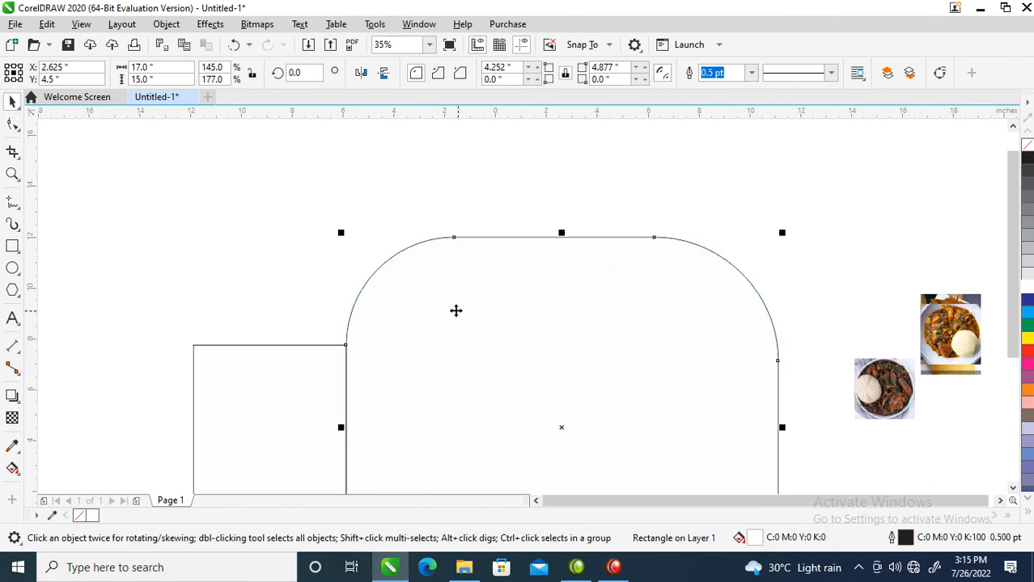
Place a horizontal guideline level with the top edge of the narrow left rectangle.
{"action": "scroll", "coordinate": [452, 305], "scroll_direction": "down", "scroll_amount": 4}
{"action": "key", "text": "z"}
{"action": "left_click_drag", "start_coordinate": [284, 221], "coordinate": [649, 409]}
{"action": "key", "text": "F10"}
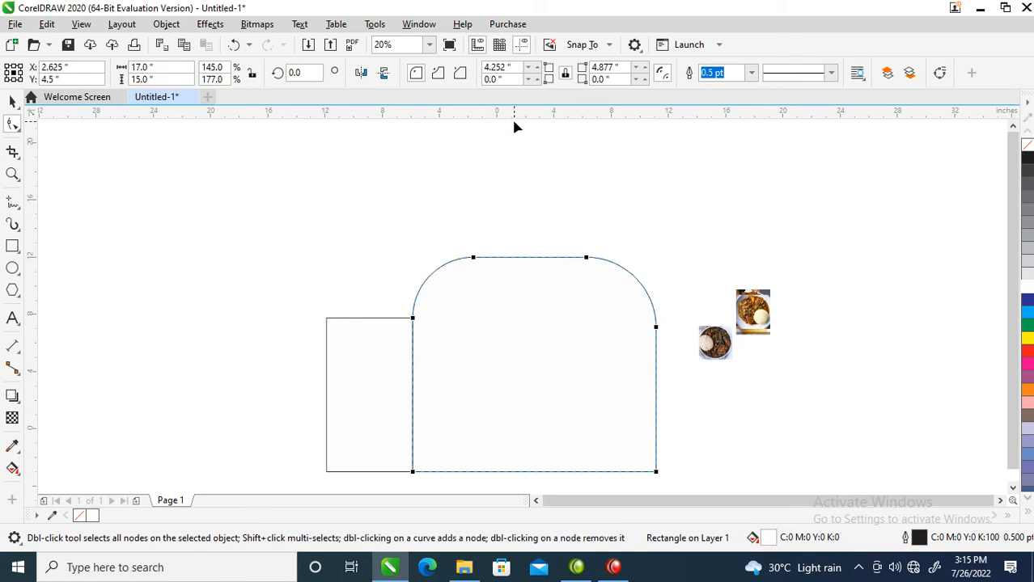
{"action": "key", "text": "space"}
{"action": "left_click_drag", "start_coordinate": [517, 118], "coordinate": [530, 318]}
{"action": "left_click", "coordinate": [629, 282]}
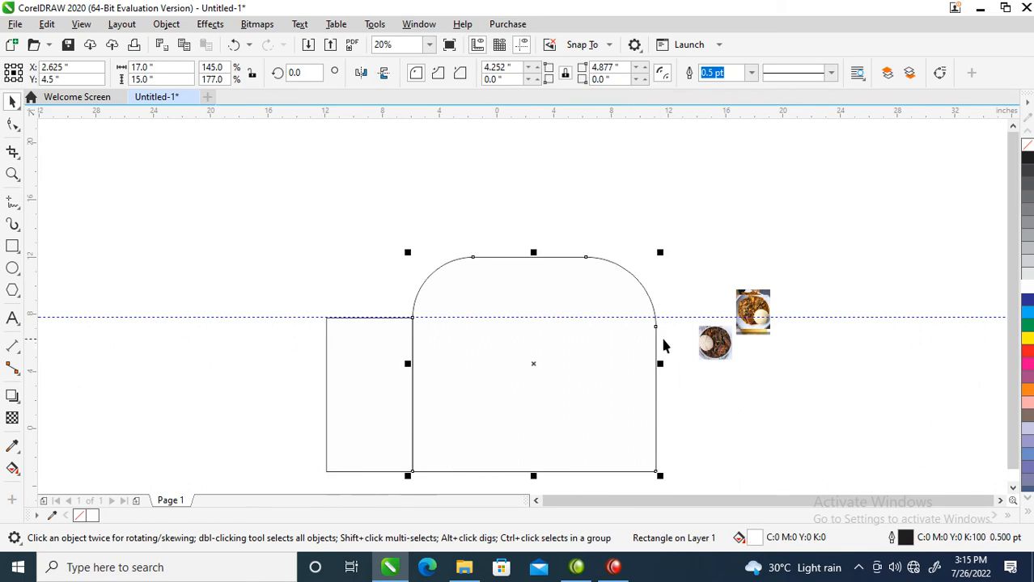
Adjust the large rectangle's upper corner radii to about 4.15 inches left and 4.3 inches right, so the curves end near the guideline.
{"action": "key", "text": "F10"}
{"action": "left_click_drag", "start_coordinate": [657, 330], "coordinate": [657, 319]}
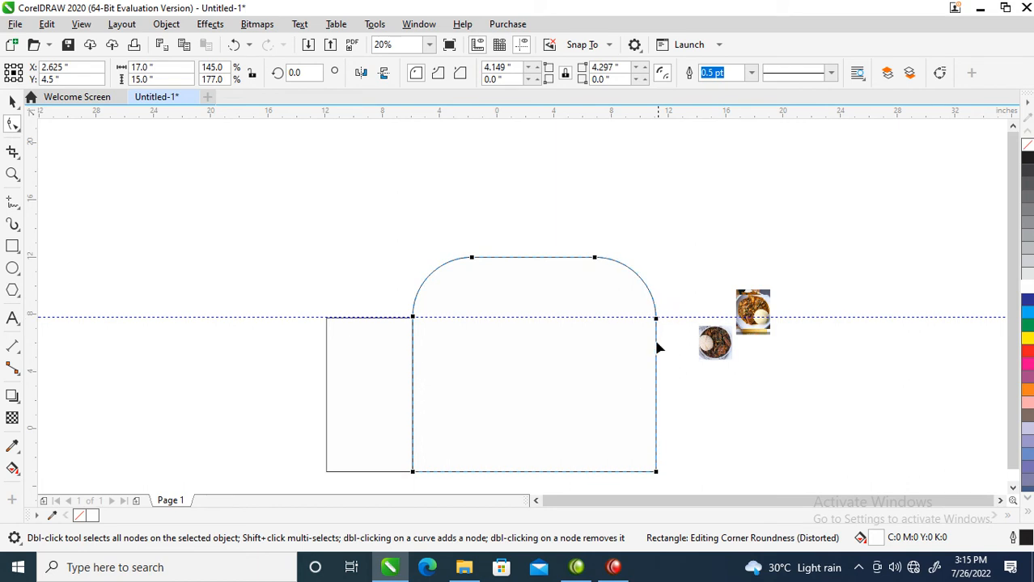
{"action": "key", "text": "space"}
Convert the narrow left rectangle to curves.
{"action": "left_click", "coordinate": [359, 343]}
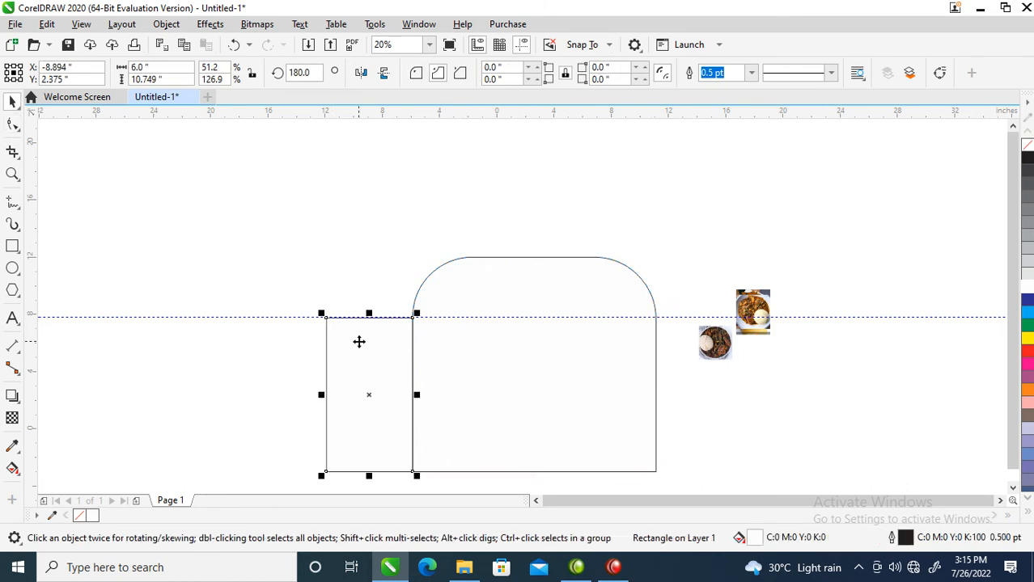
{"action": "key", "text": "z"}
{"action": "left_click_drag", "start_coordinate": [293, 294], "coordinate": [571, 456]}
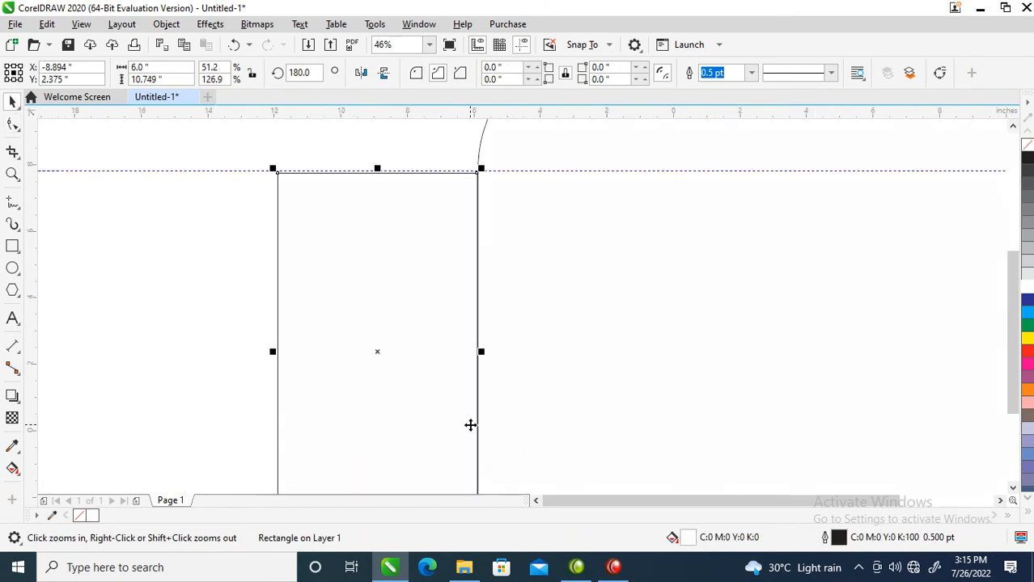
{"action": "key", "text": "space"}
{"action": "right_click", "coordinate": [351, 246]}
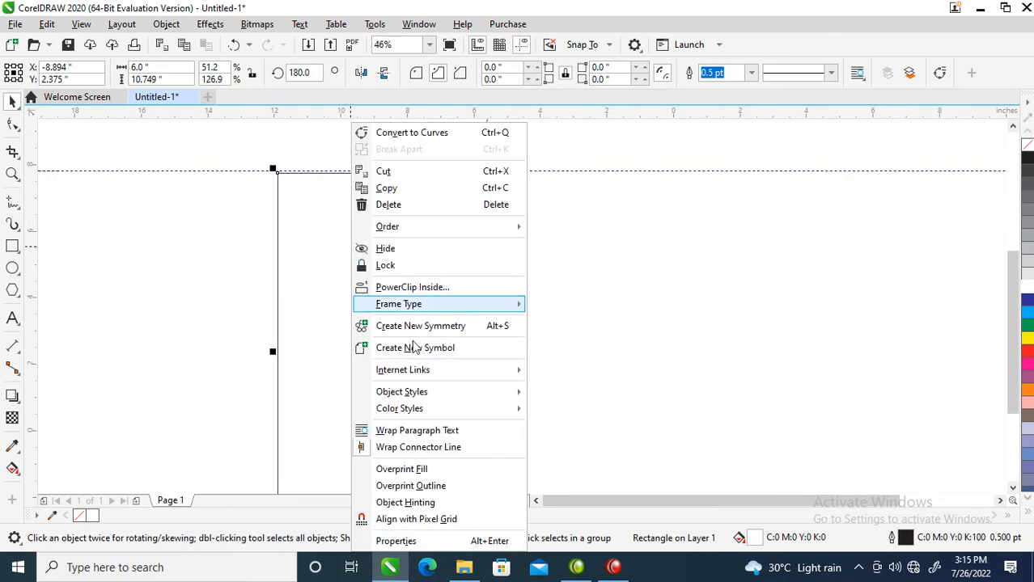
{"action": "left_click", "coordinate": [425, 134]}
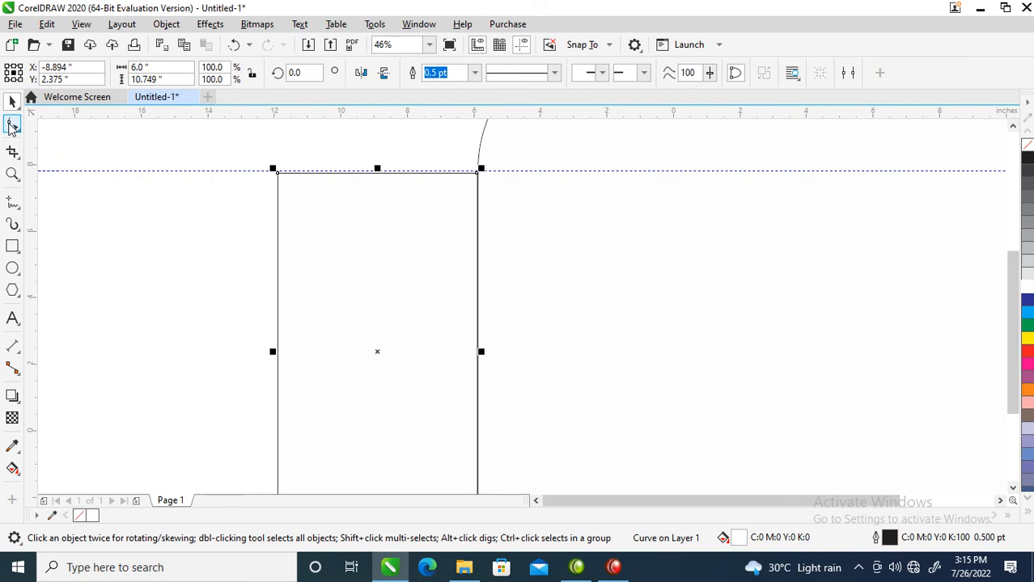
Add a midpoint node to the narrow panel's top edge, convert it to a curve, and pull it into a smooth dip about 1.7 inches deep.
{"action": "left_click", "coordinate": [11, 127]}
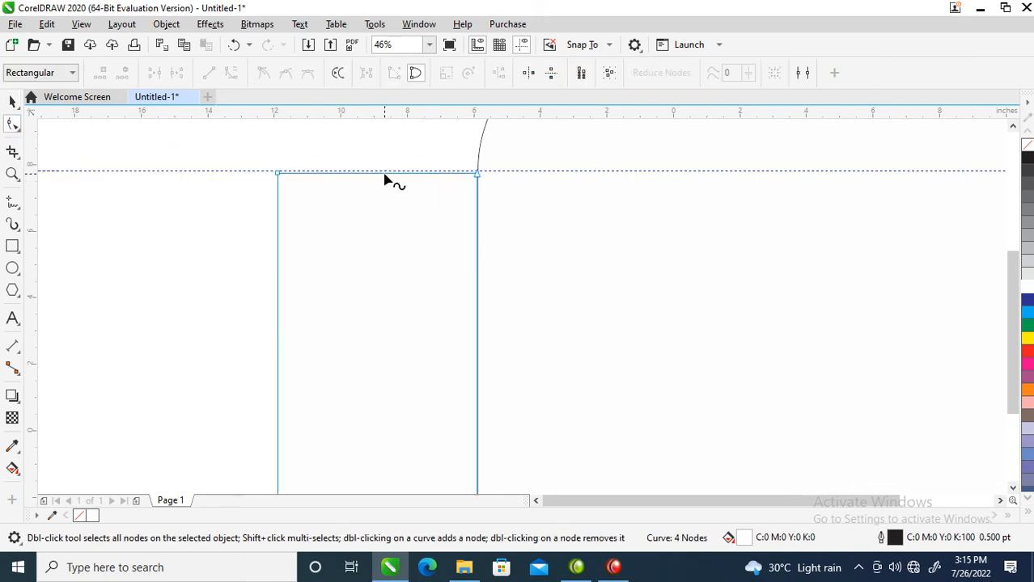
{"action": "right_click", "coordinate": [383, 173]}
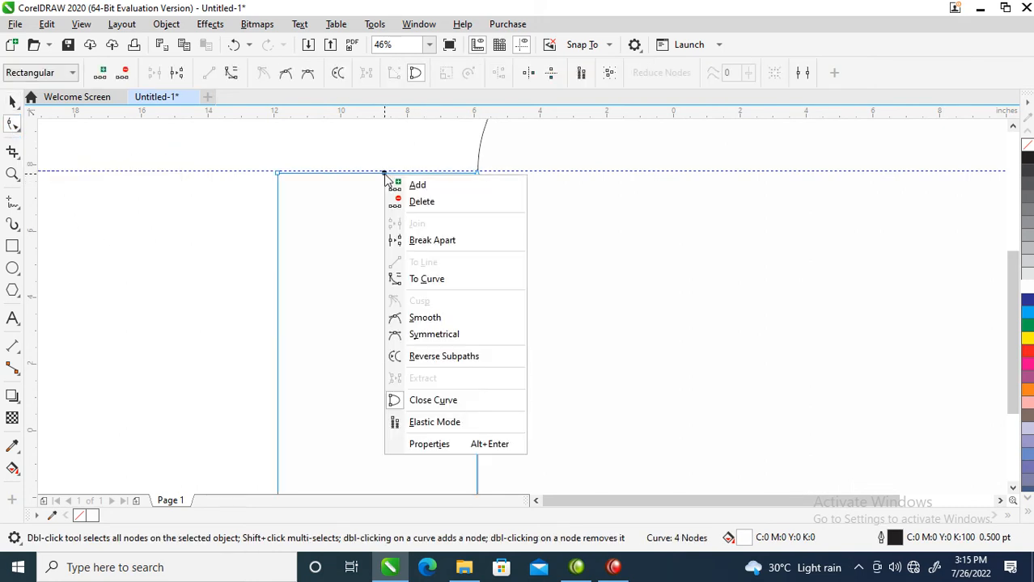
{"action": "left_click", "coordinate": [427, 281]}
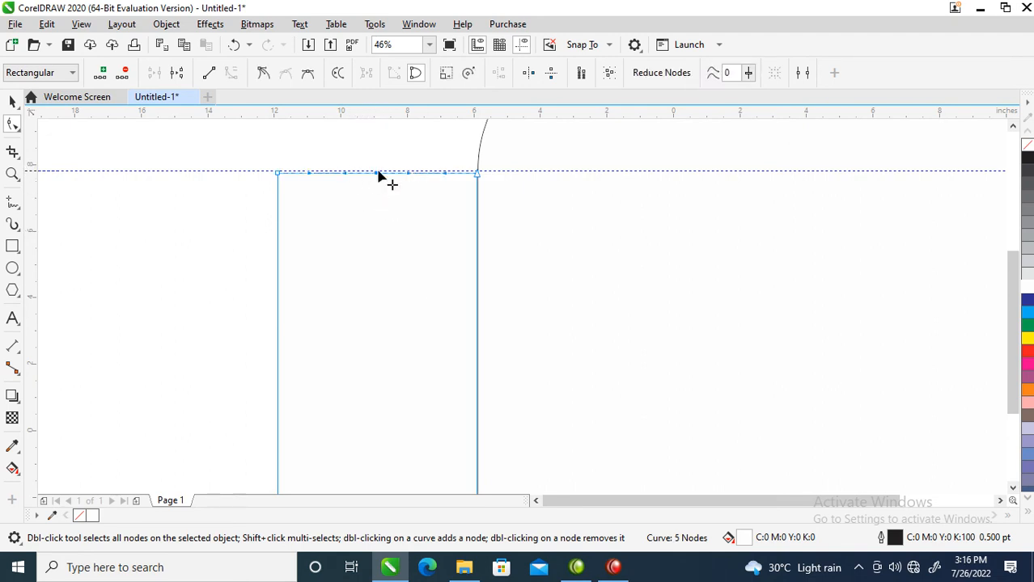
{"action": "left_click_drag", "start_coordinate": [376, 174], "coordinate": [372, 236]}
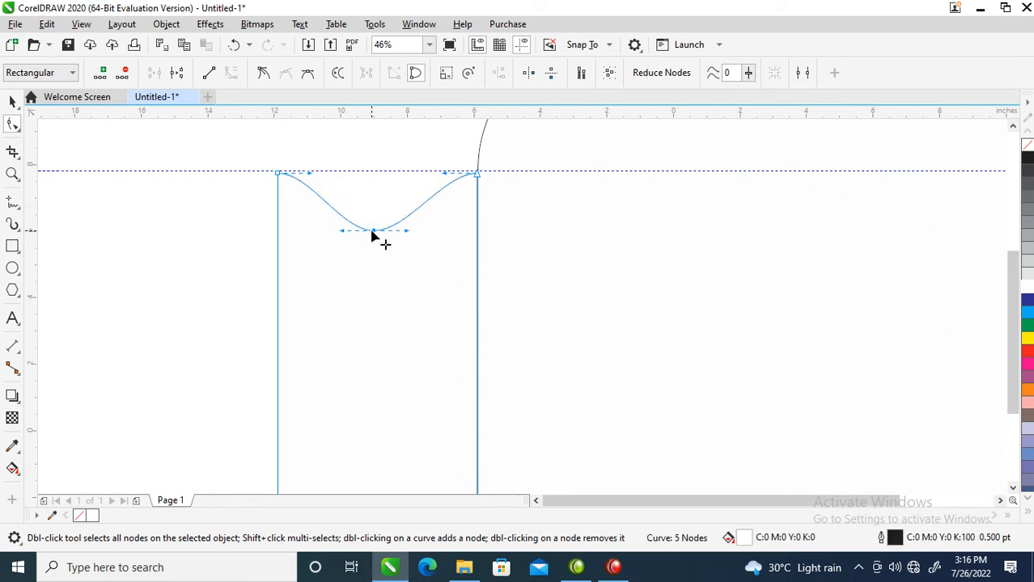
{"action": "key", "text": "space"}
{"action": "scroll", "coordinate": [382, 241], "scroll_direction": "down", "scroll_amount": 4}
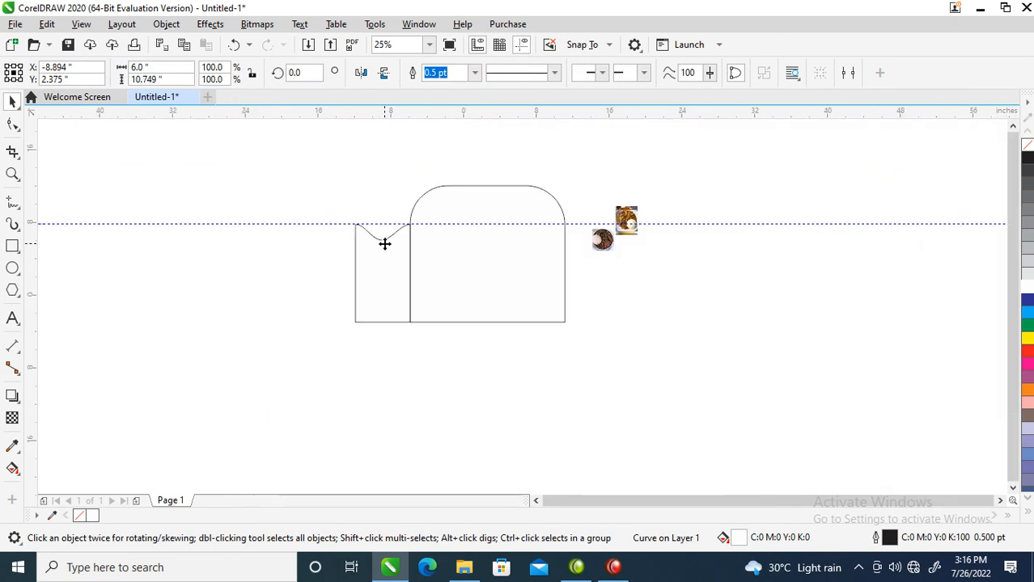
{"action": "key", "text": "z"}
{"action": "left_click_drag", "start_coordinate": [275, 171], "coordinate": [826, 402]}
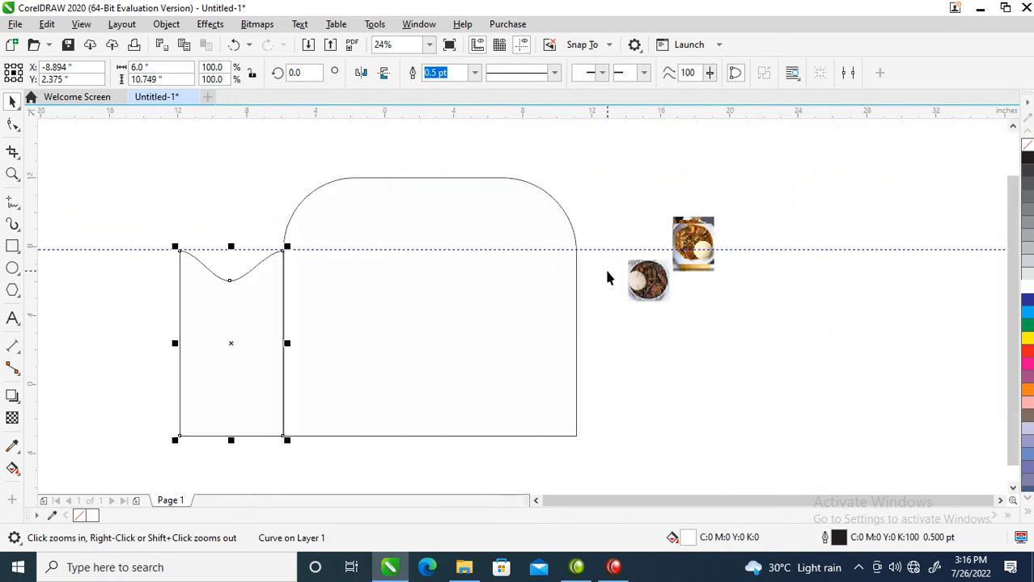
Move the two food photos about 11.5 inches farther right, away from the panels.
{"action": "left_click_drag", "start_coordinate": [591, 170], "coordinate": [780, 307]}
{"action": "left_click_drag", "start_coordinate": [903, 225], "coordinate": [903, 225]}
{"action": "left_click", "coordinate": [282, 372]}
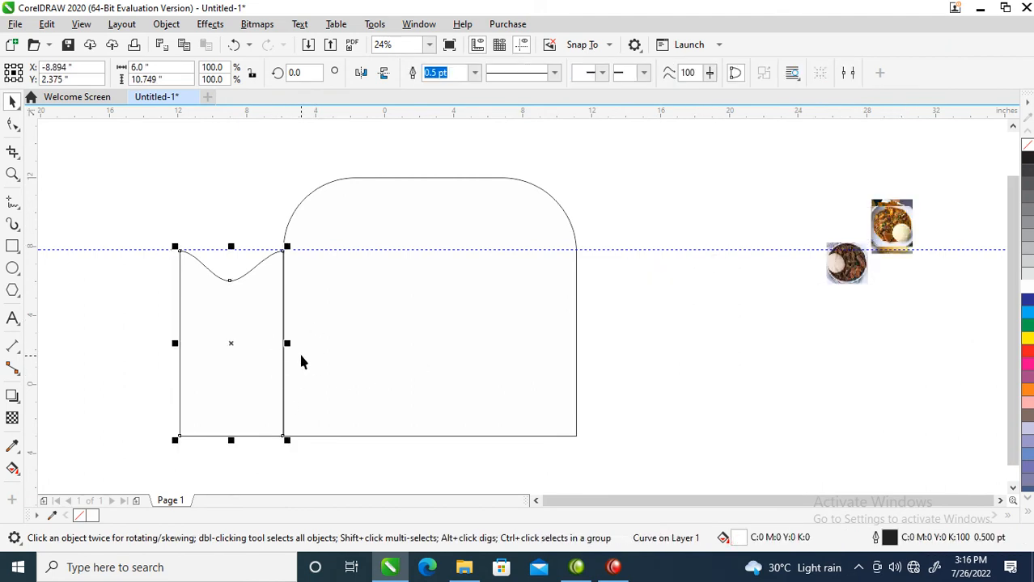
{"action": "scroll", "coordinate": [298, 350], "scroll_direction": "down", "scroll_amount": 2}
{"action": "key", "text": "z"}
{"action": "left_click_drag", "start_coordinate": [175, 232], "coordinate": [576, 450]}
{"action": "left_click", "coordinate": [729, 437]}
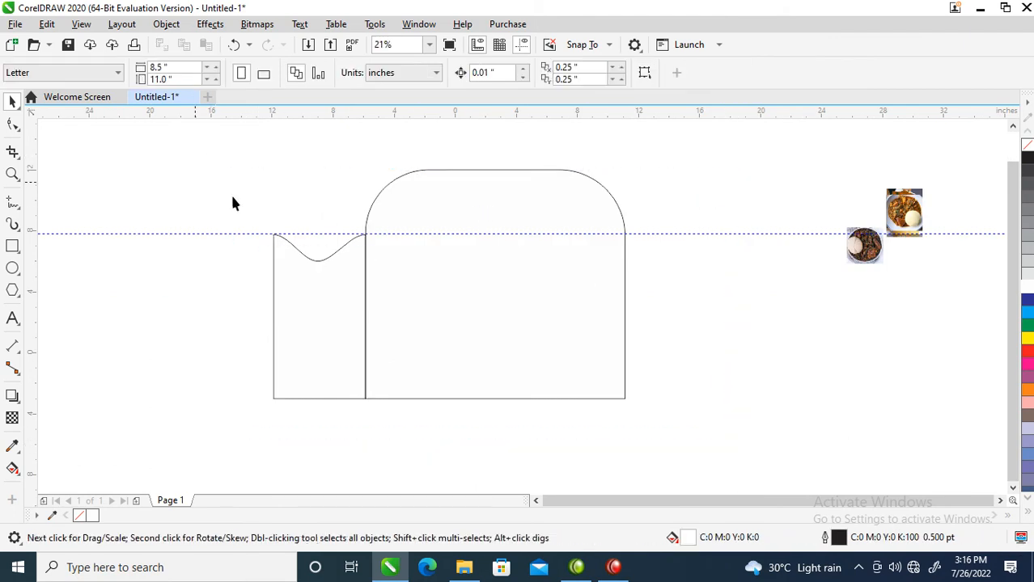
Mirror a copy of both panels vertically directly below the originals, sharing their bottom edge.
{"action": "left_click_drag", "start_coordinate": [230, 152], "coordinate": [664, 424]}
{"action": "left_click", "coordinate": [247, 152]}
{"action": "left_click_drag", "start_coordinate": [715, 403], "coordinate": [714, 421]}
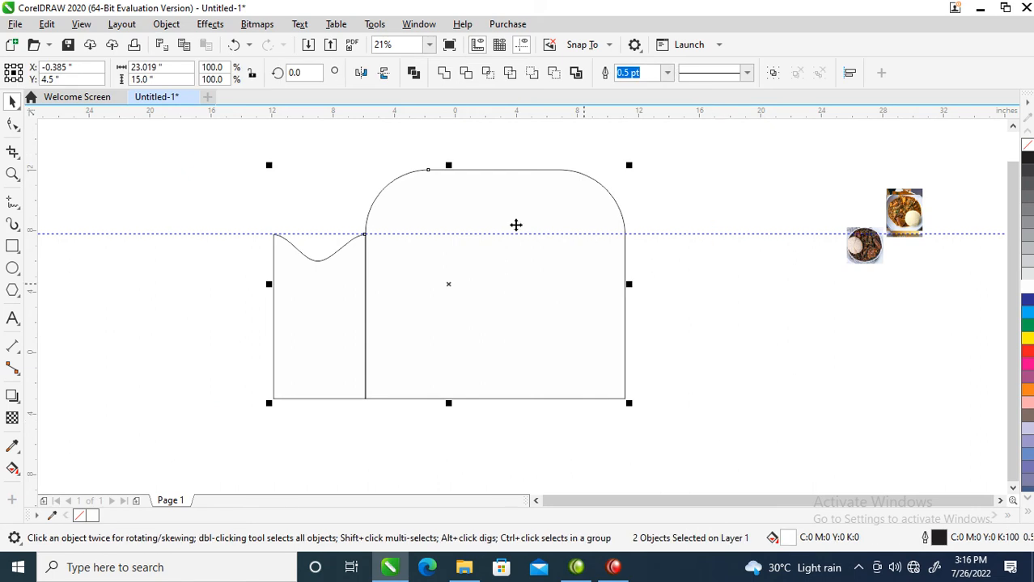
{"action": "left_click_drag", "start_coordinate": [448, 167], "coordinate": [461, 409]}
{"action": "key", "text": "ctrl+z"}
{"action": "left_click_drag", "start_coordinate": [449, 167], "coordinate": [465, 456]}
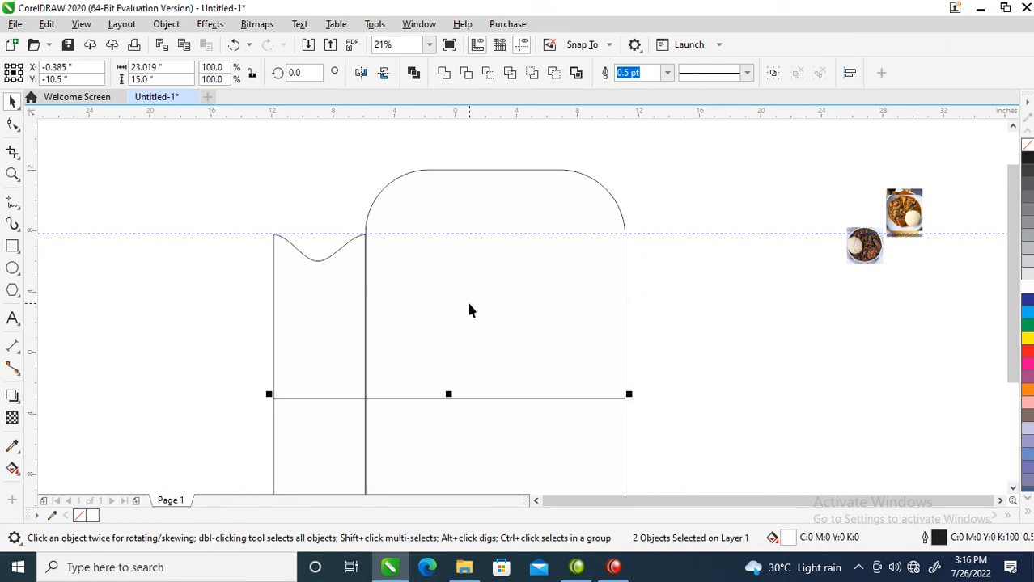
{"action": "key", "text": "ctrl+z"}
{"action": "left_click_drag", "start_coordinate": [455, 167], "coordinate": [461, 427]}
{"action": "scroll", "coordinate": [462, 427], "scroll_direction": "down", "scroll_amount": 2}
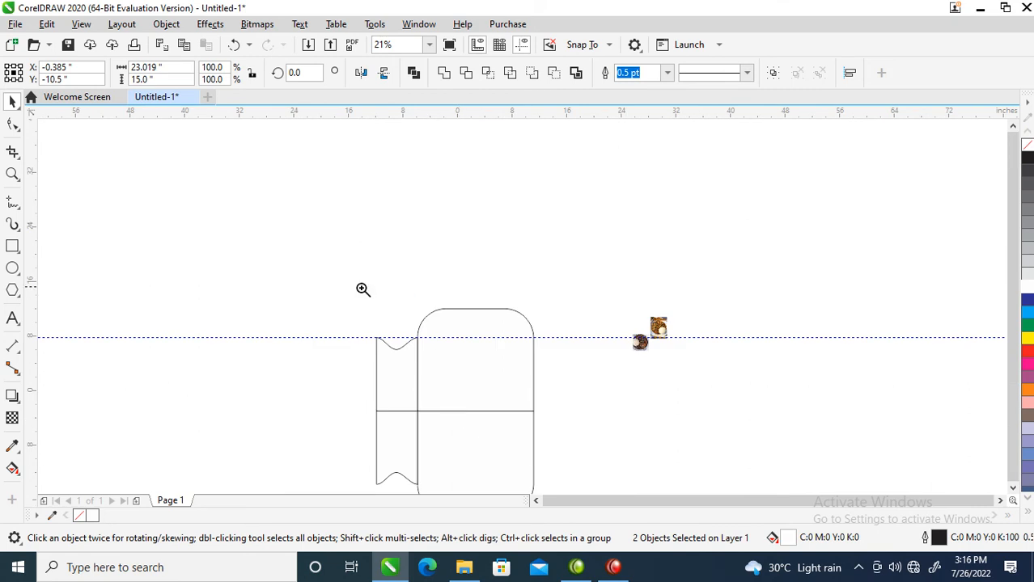
{"action": "key", "text": "F2"}
{"action": "left_click_drag", "start_coordinate": [324, 302], "coordinate": [559, 465]}
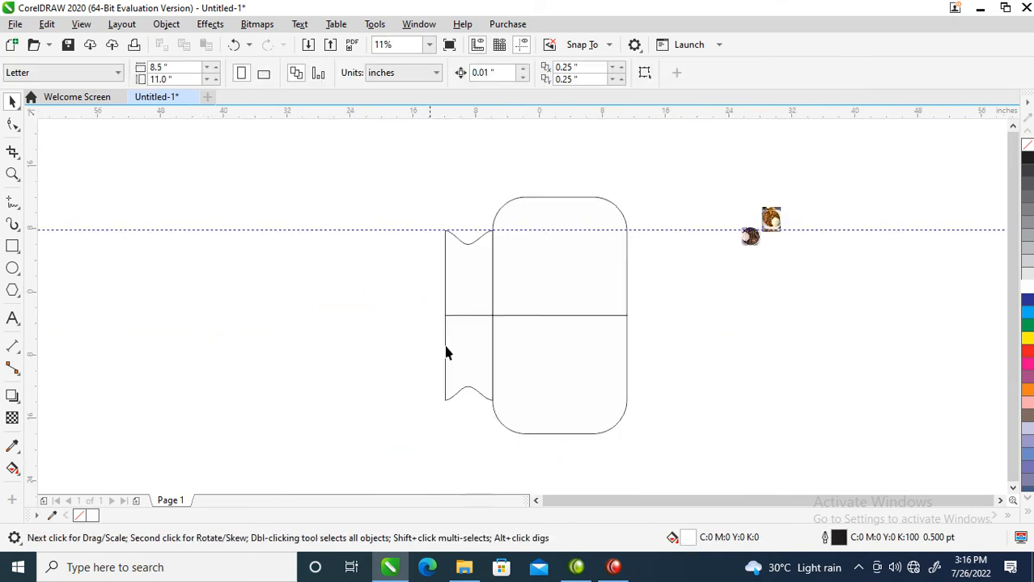
Draw a rectangle about 44.3 by 13.6 inches across the lower part of the mirrored panels.
{"action": "left_click", "coordinate": [477, 357]}
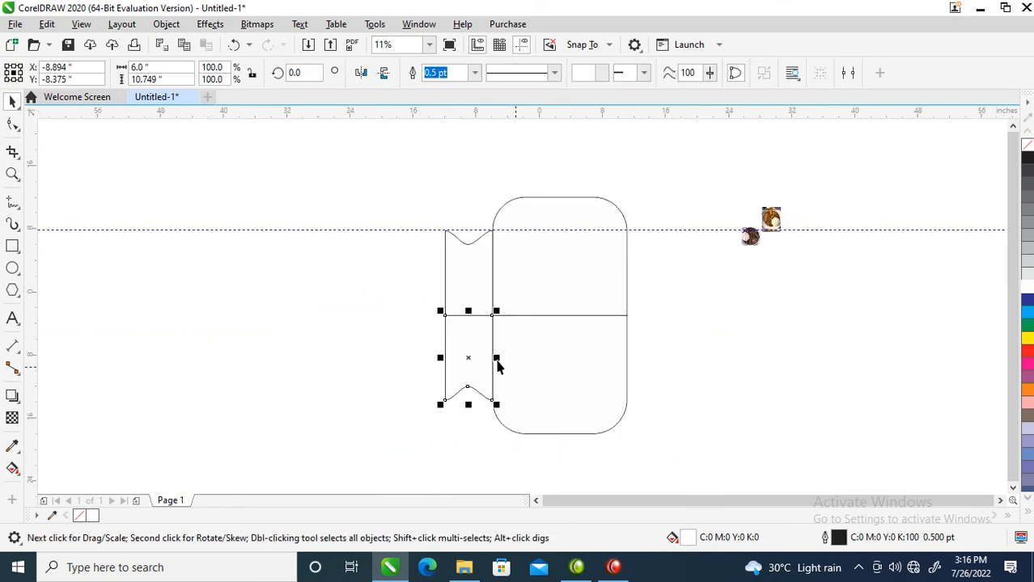
{"action": "left_click", "coordinate": [587, 355], "text": "shift"}
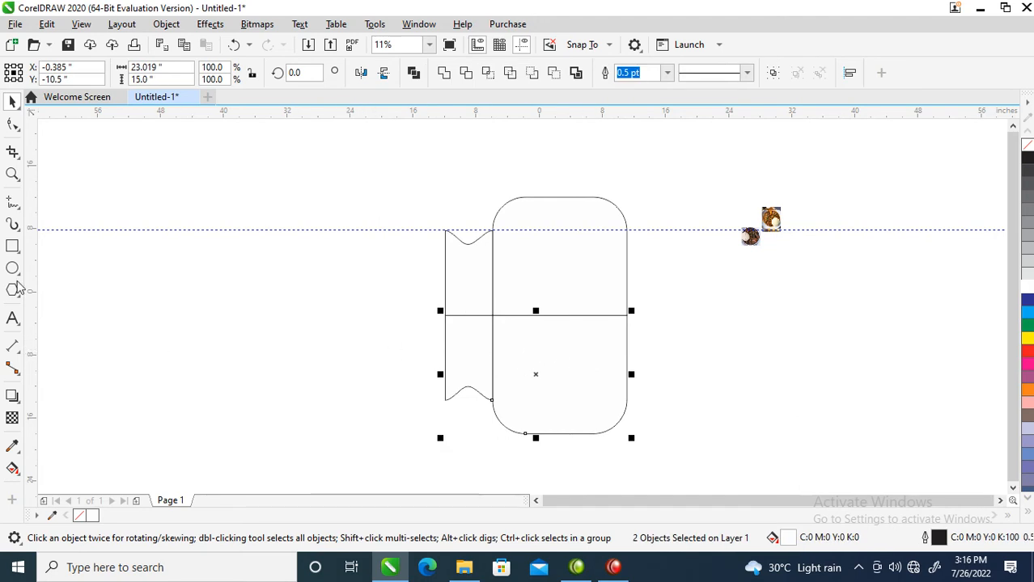
{"action": "left_click", "coordinate": [16, 252]}
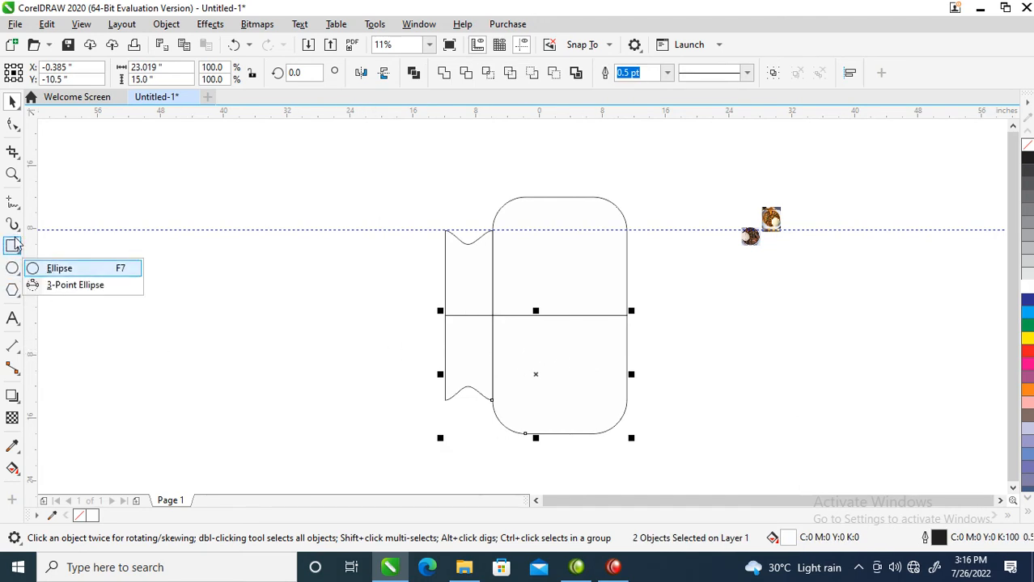
{"action": "left_click", "coordinate": [41, 247]}
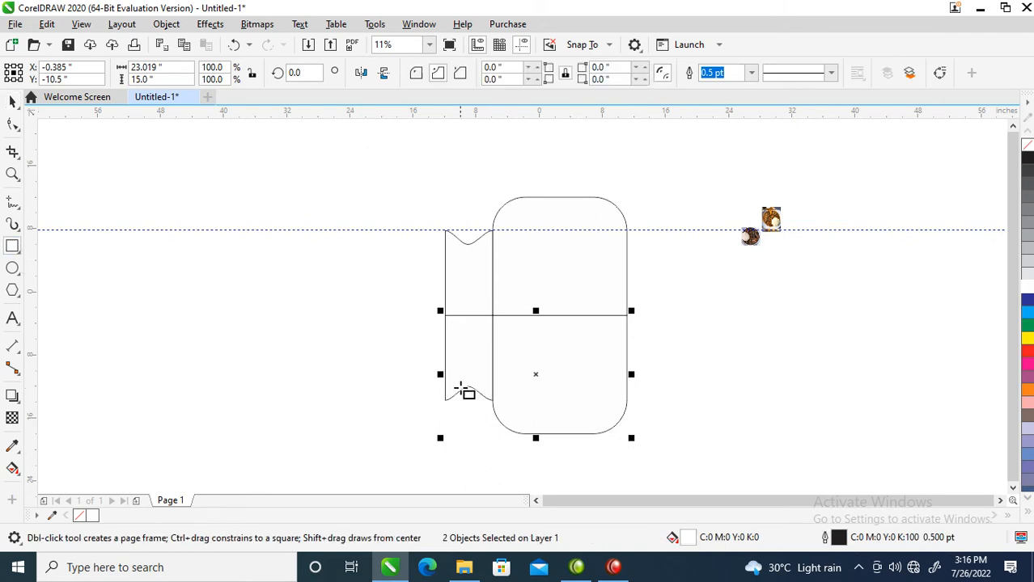
{"action": "left_click_drag", "start_coordinate": [386, 349], "coordinate": [736, 458]}
{"action": "key", "text": "space"}
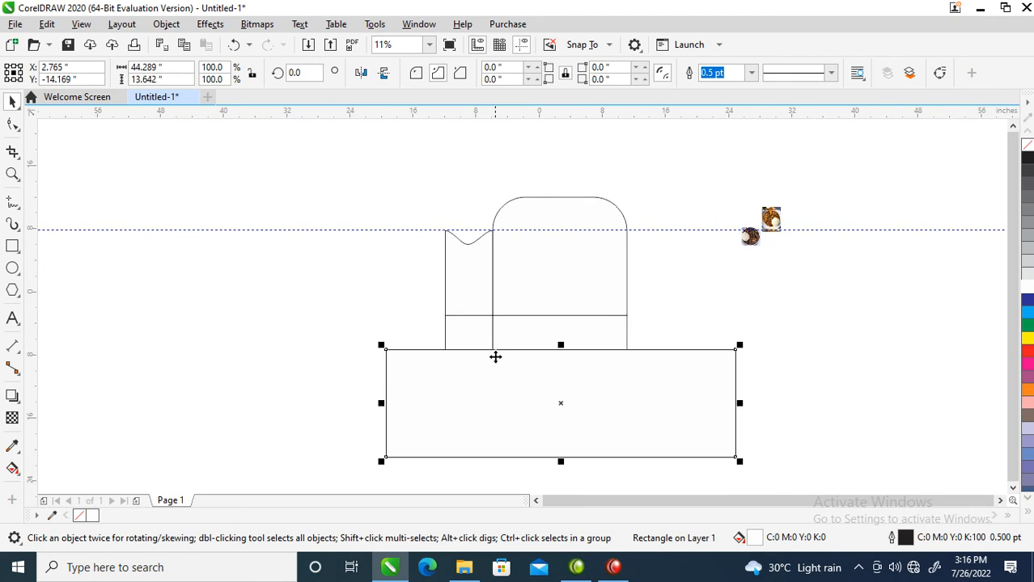
Trim both mirrored panels with the overlapping rectangle to strips about 4.35 inches tall, and delete the rectangle.
{"action": "left_click", "coordinate": [465, 335], "text": "shift"}
{"action": "left_click", "coordinate": [464, 334], "text": "shift"}
{"action": "left_click", "coordinate": [464, 335], "text": "shift"}
{"action": "left_click", "coordinate": [464, 335], "text": "shift"}
{"action": "left_click", "coordinate": [464, 336], "text": "shift"}
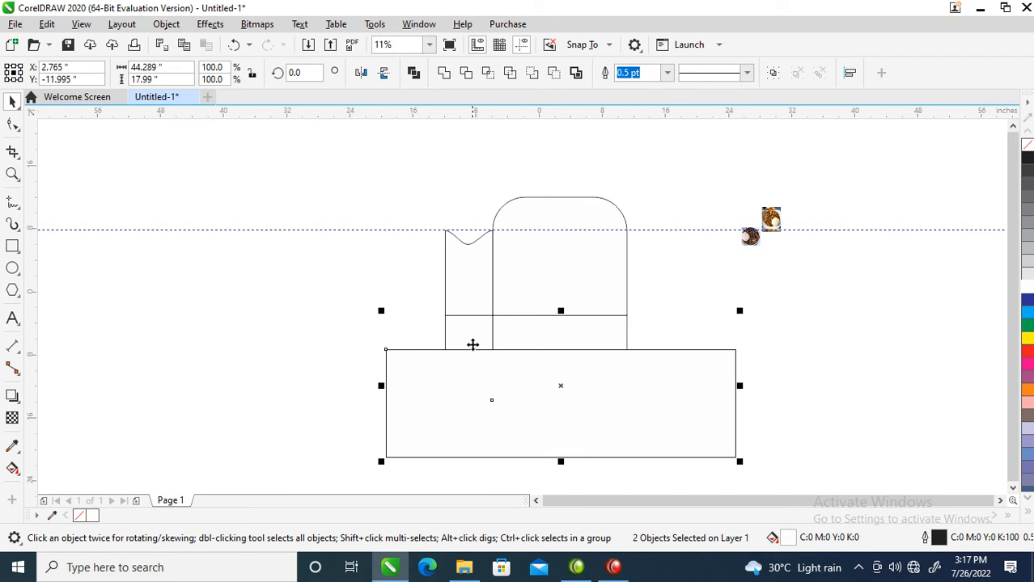
{"action": "left_click", "coordinate": [468, 74]}
{"action": "left_click", "coordinate": [530, 391]}
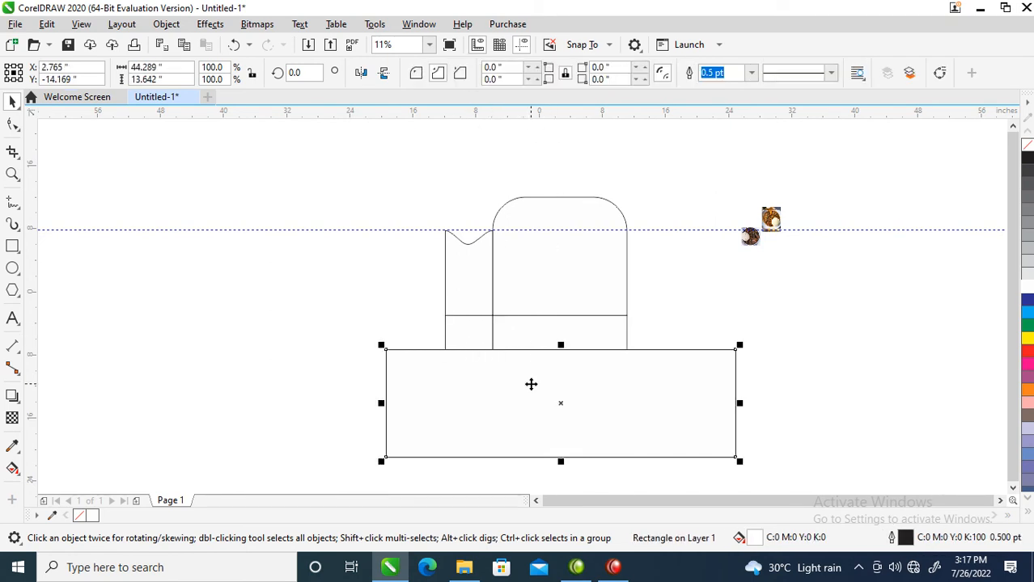
{"action": "left_click", "coordinate": [536, 331], "text": "shift"}
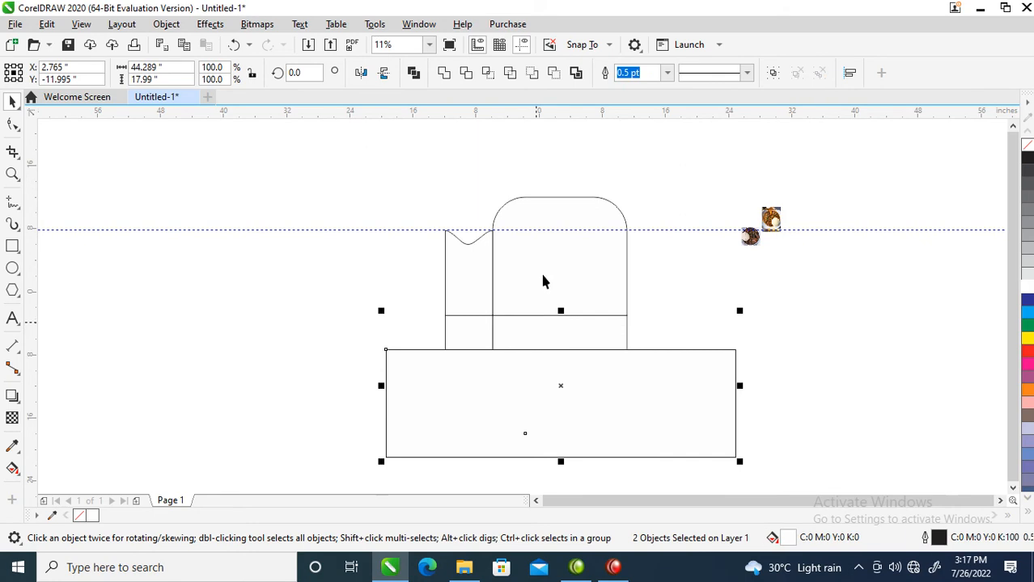
{"action": "left_click", "coordinate": [466, 73]}
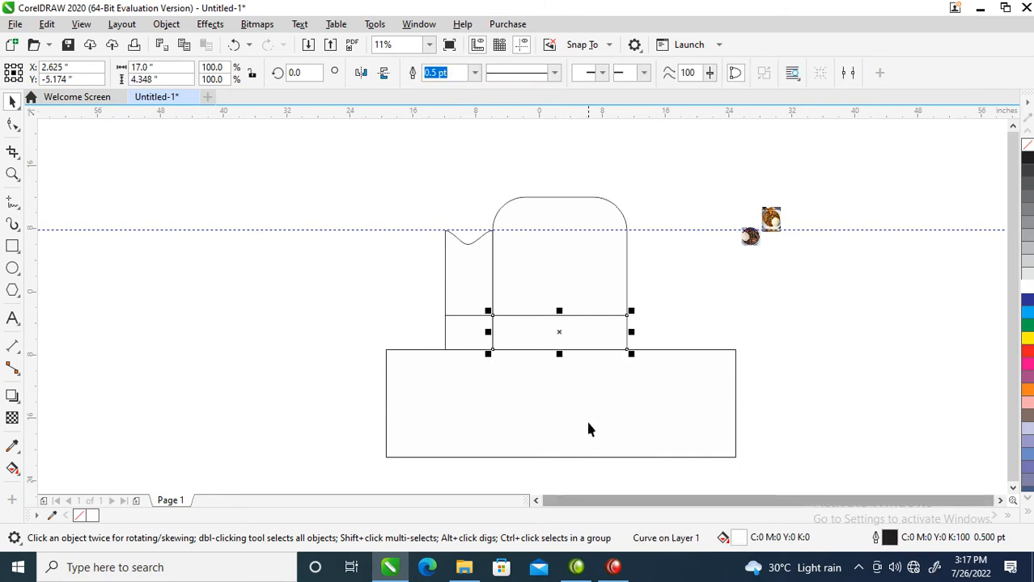
{"action": "left_click", "coordinate": [591, 394]}
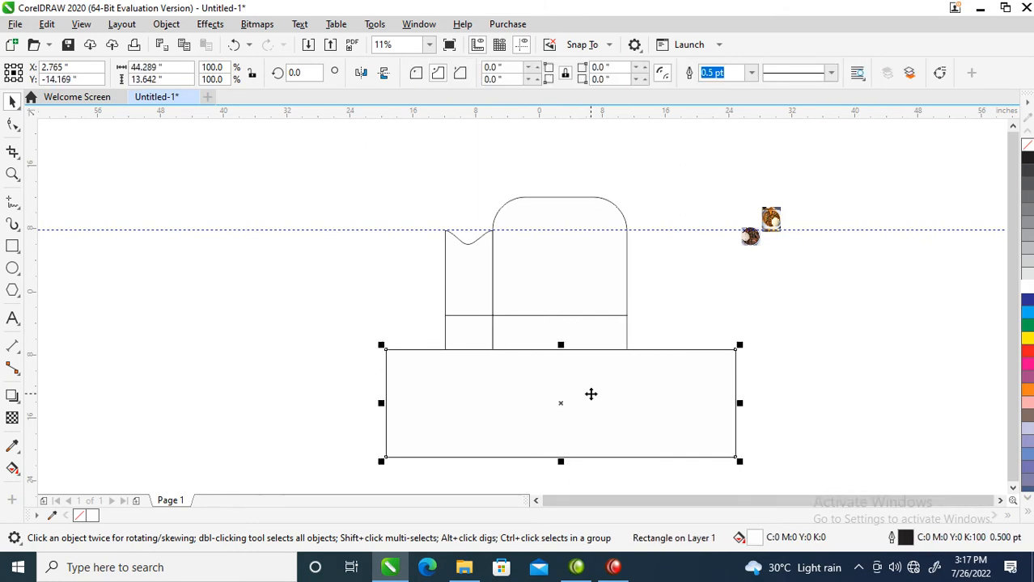
{"action": "key", "text": "Delete"}
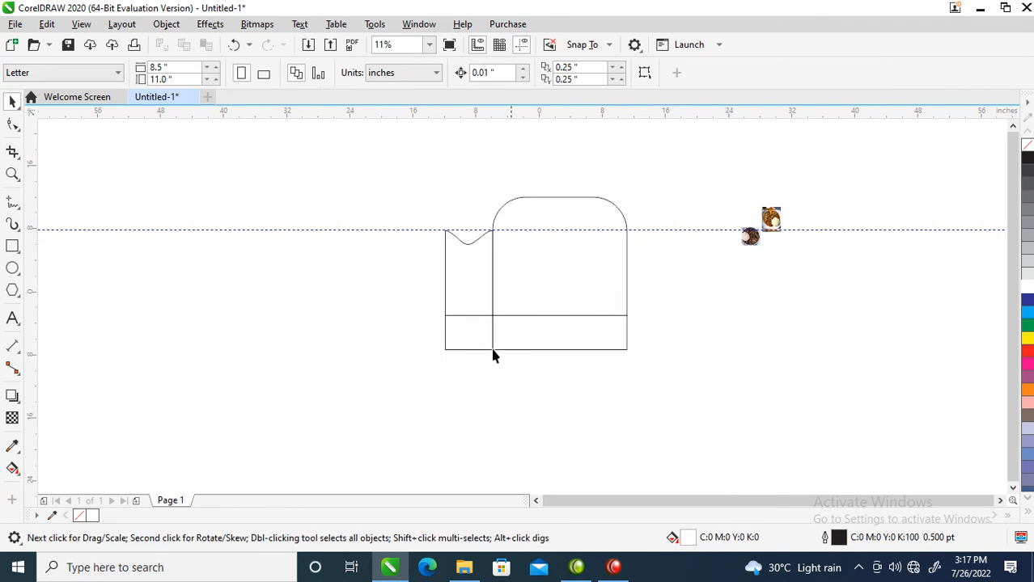
Move the two food photos back close to the right side of the large panel.
{"action": "key", "text": "z"}
{"action": "left_click_drag", "start_coordinate": [402, 165], "coordinate": [841, 364]}
{"action": "left_click_drag", "start_coordinate": [681, 151], "coordinate": [922, 356]}
{"action": "left_click_drag", "start_coordinate": [683, 169], "coordinate": [885, 327]}
{"action": "left_click_drag", "start_coordinate": [813, 225], "coordinate": [618, 304]}
Add the artistic text "Selina Restaurant" in Arial on the large panel and enlarge it to about 10.2 inches wide.
{"action": "key", "text": "z"}
{"action": "left_click_drag", "start_coordinate": [171, 177], "coordinate": [675, 411]}
{"action": "left_click", "coordinate": [623, 361]}
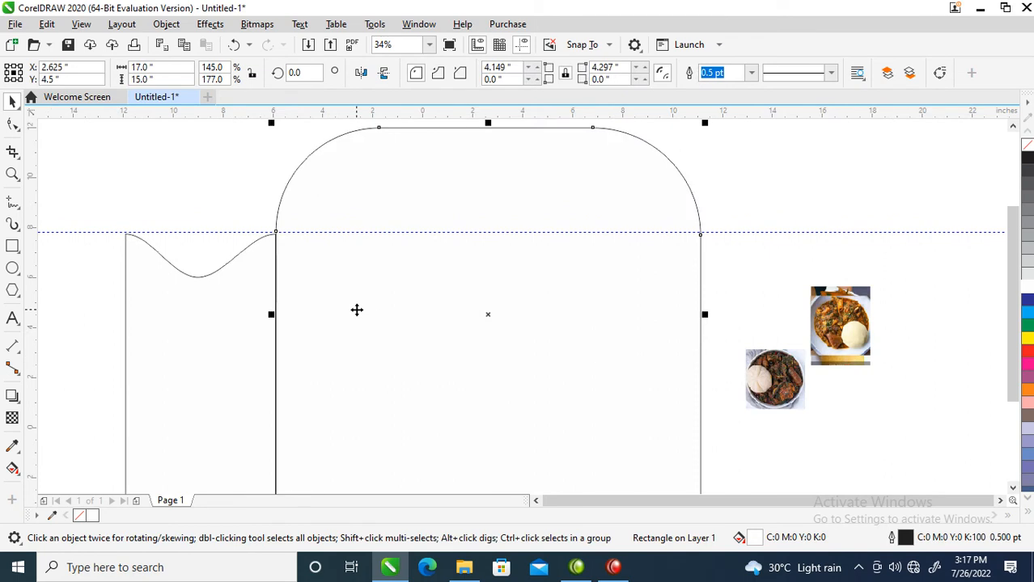
{"action": "key", "text": "F8"}
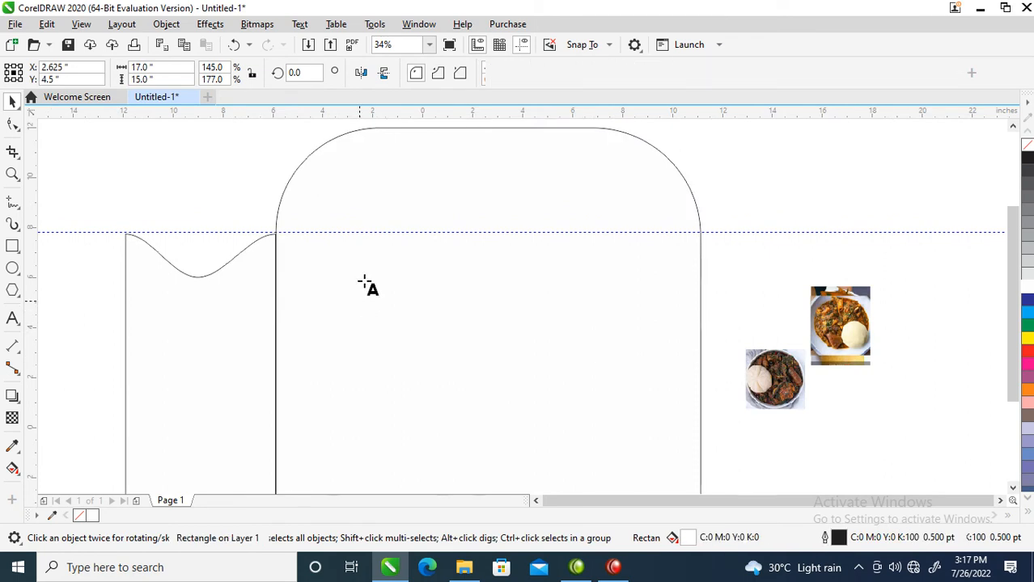
{"action": "left_click", "coordinate": [411, 281]}
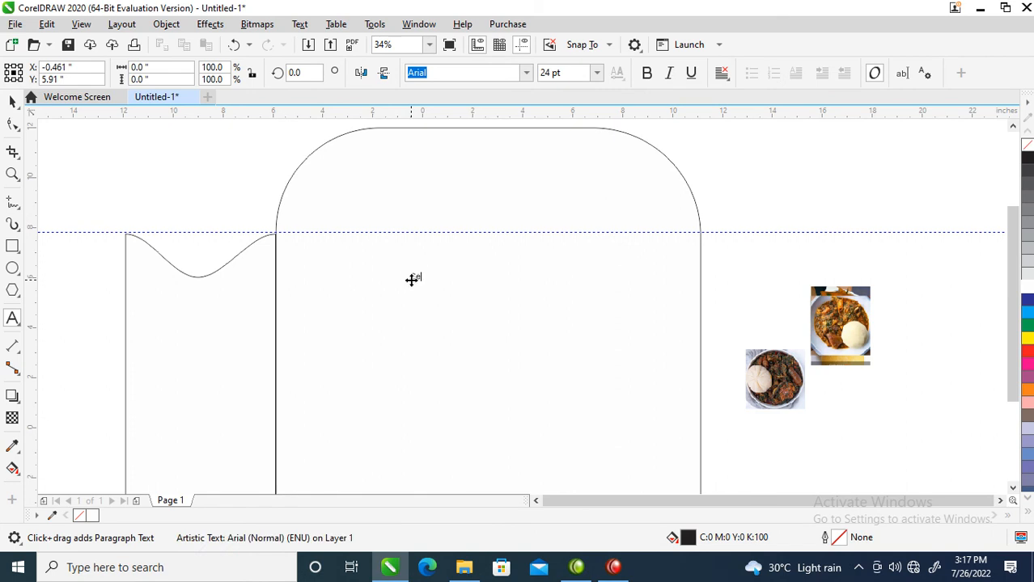
{"action": "type", "text": "Cel"}
{"action": "type", "text": "ina"}
{"action": "type", "text": " Re"}
{"action": "type", "text": "staurant"}
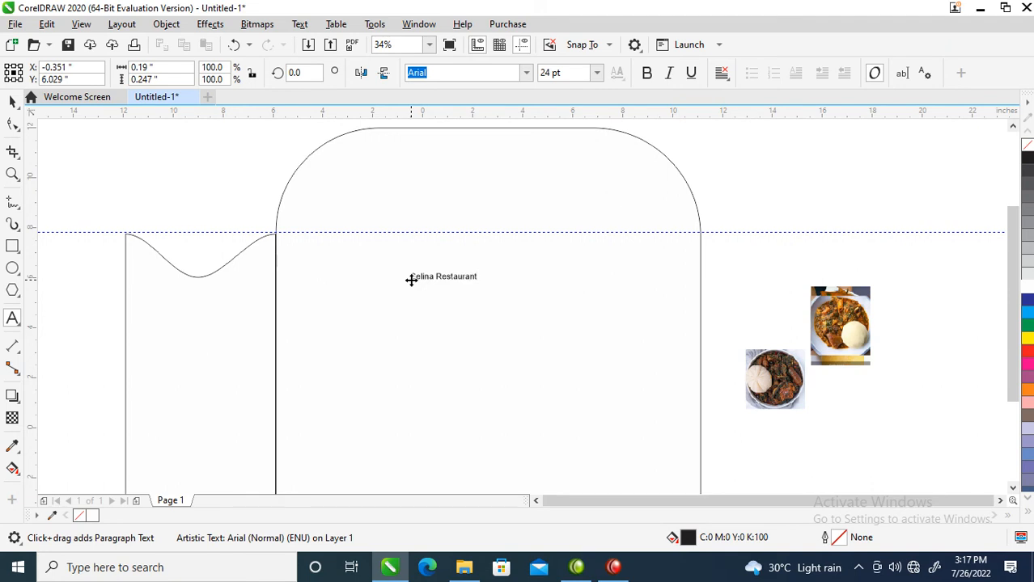
{"action": "key", "text": "ctrl+space"}
{"action": "left_click_drag", "start_coordinate": [482, 271], "coordinate": [660, 187]}
Add a second text line reading "...we serve you better" below the restaurant name.
{"action": "key", "text": "ctrl+space"}
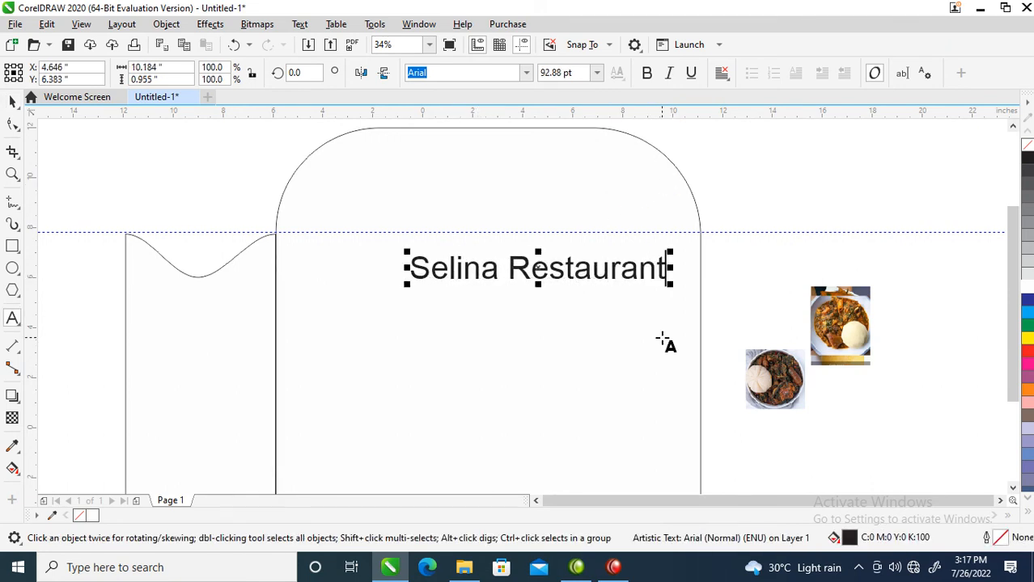
{"action": "key", "text": "Return"}
{"action": "type", "text": "..."}
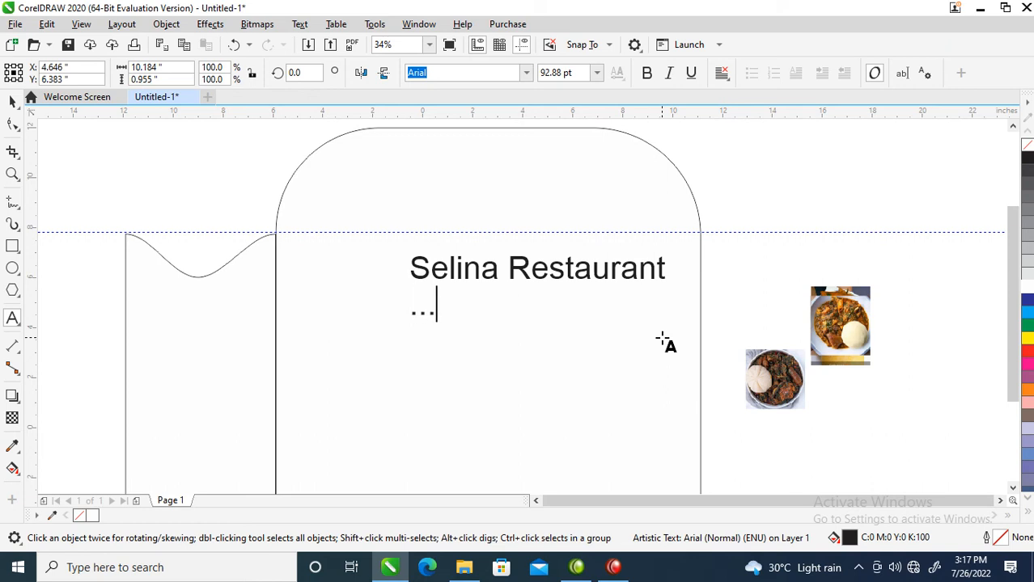
{"action": "type", "text": "we serve yo"}
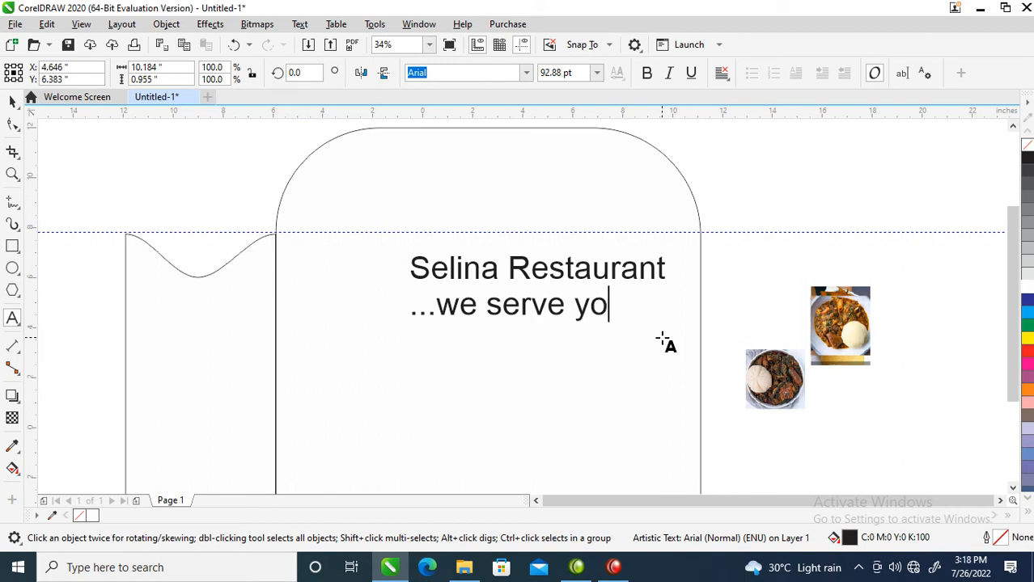
{"action": "type", "text": "u better"}
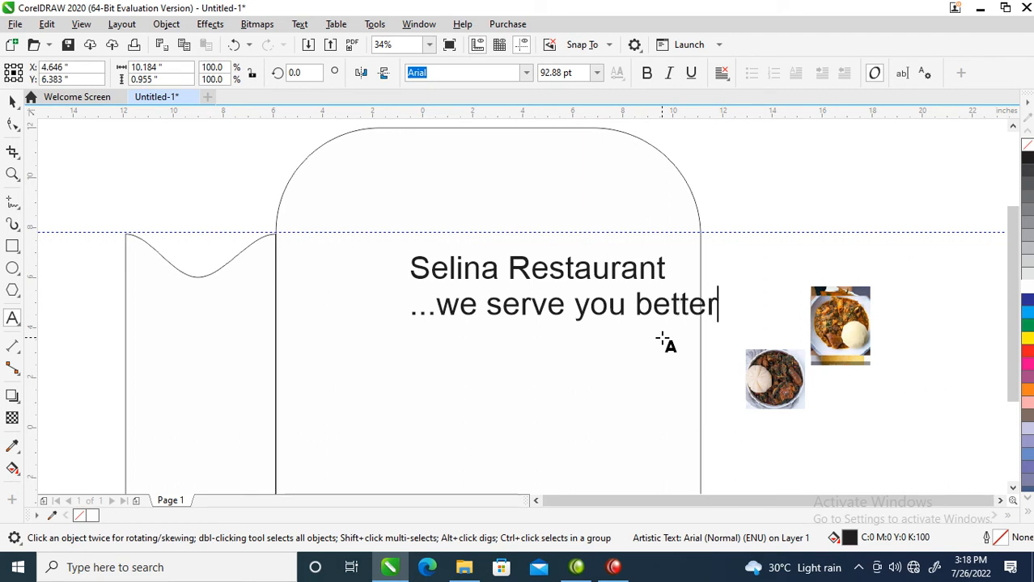
Add the restaurant's street address as a new text line, leaving one blank line below "...we serve you better".
{"action": "key", "text": "Return"}
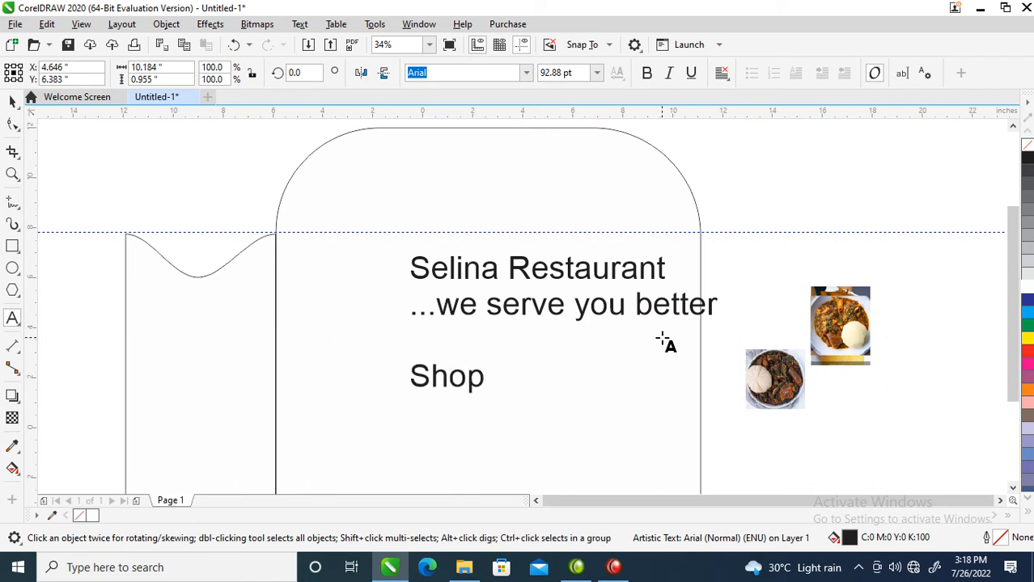
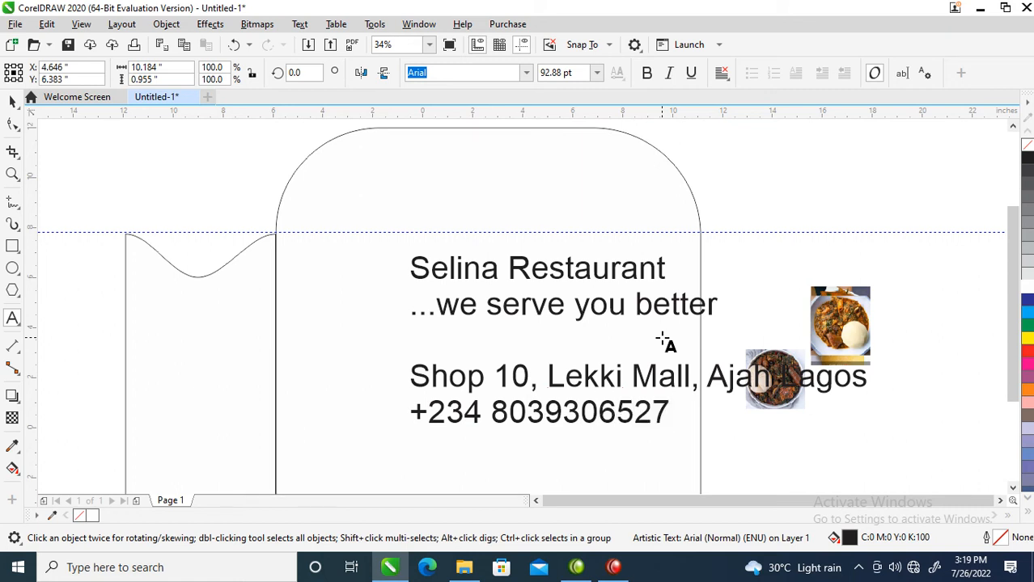
Add the phone number with its country code below the address and separate its digits into spaced groups.
{"action": "left_click", "coordinate": [555, 413]}
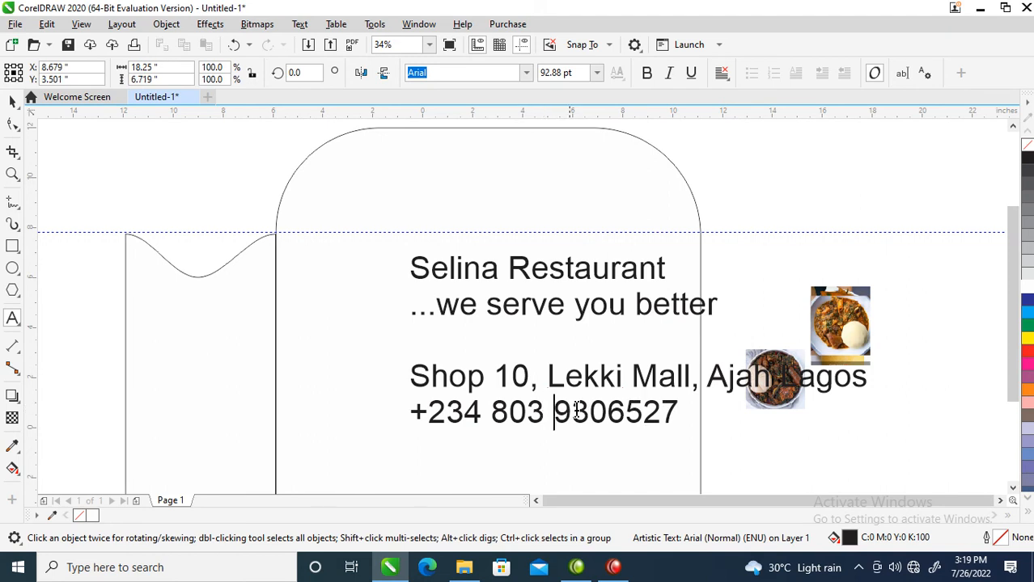
{"action": "left_click", "coordinate": [607, 413]}
{"action": "key", "text": "Escape"}
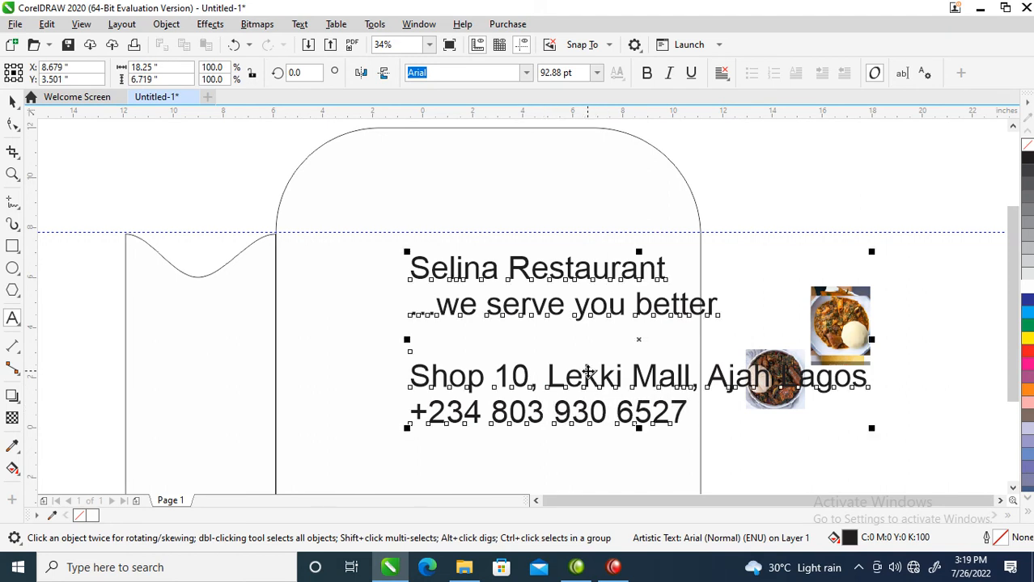
Set the whole text block in the FuturaTEE font and move it about 2.9 inches left and 2.6 inches down.
{"action": "left_click", "coordinate": [527, 73]}
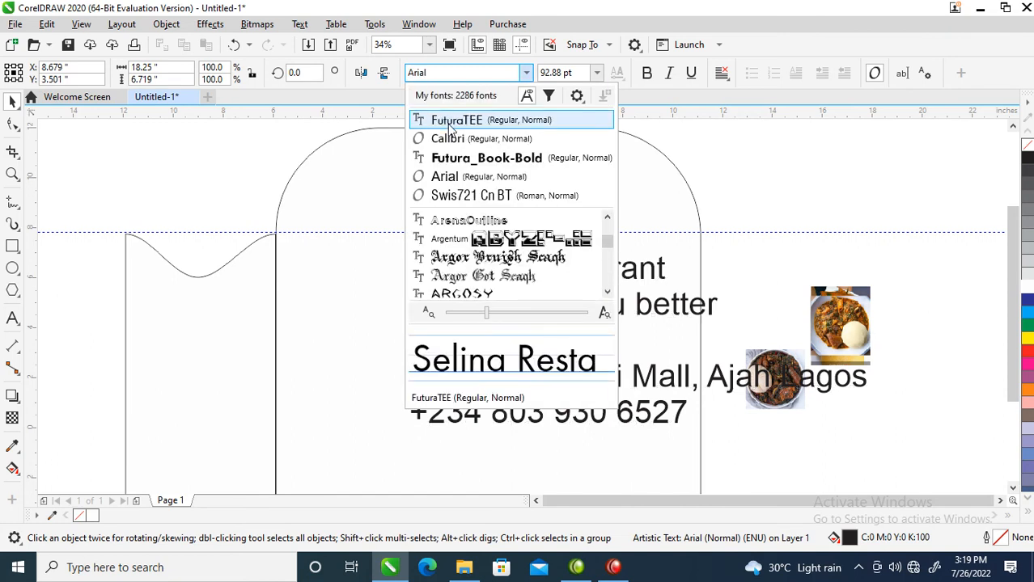
{"action": "left_click", "coordinate": [447, 122]}
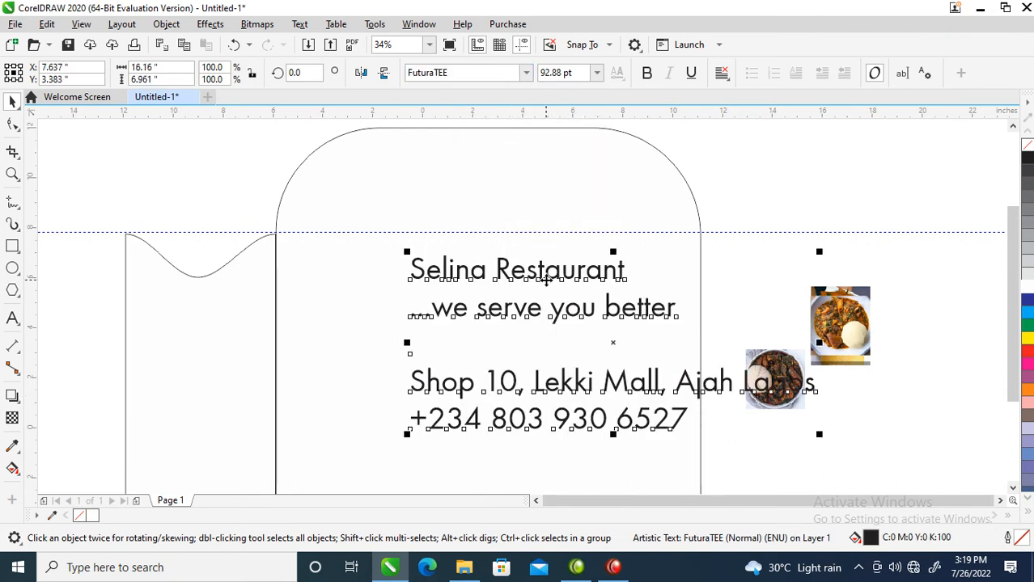
{"action": "left_click", "coordinate": [566, 312]}
{"action": "left_click_drag", "start_coordinate": [494, 372], "coordinate": [492, 375]}
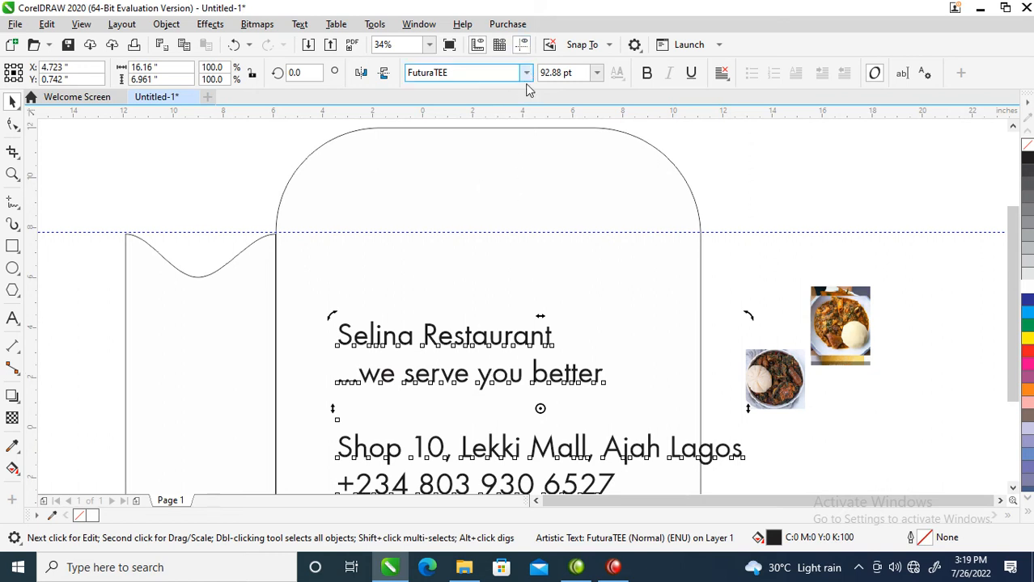
Break the text block into separate lines and move "Selina Restaurant" up near the top of the large panel.
{"action": "left_click", "coordinate": [501, 334]}
{"action": "left_click_drag", "start_coordinate": [501, 332], "coordinate": [537, 229]}
{"action": "left_click", "coordinate": [537, 229]}
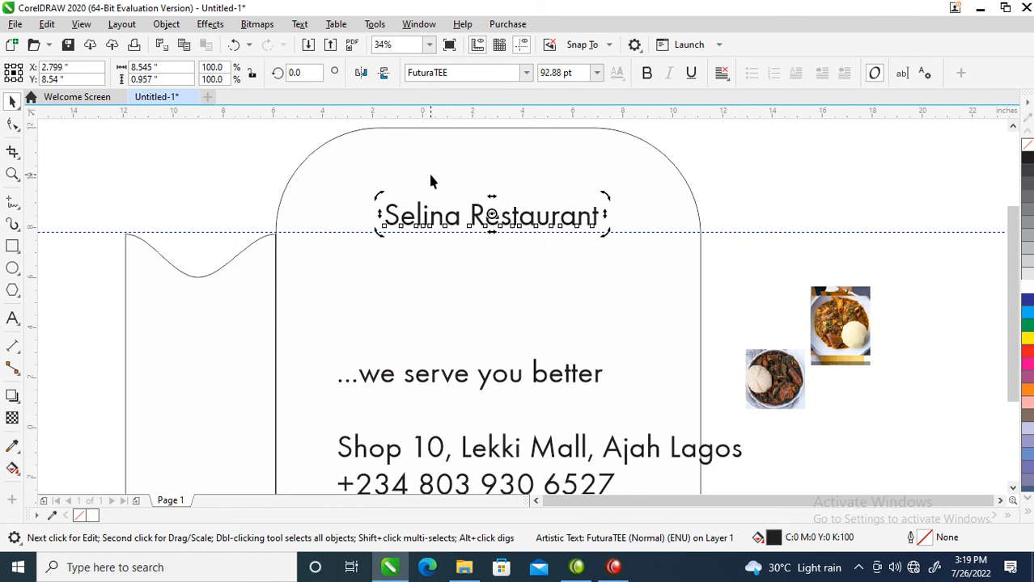
Break the restaurant name into separate words and move "Restaurant" beneath "Selina".
{"action": "key", "text": "ctrl+k"}
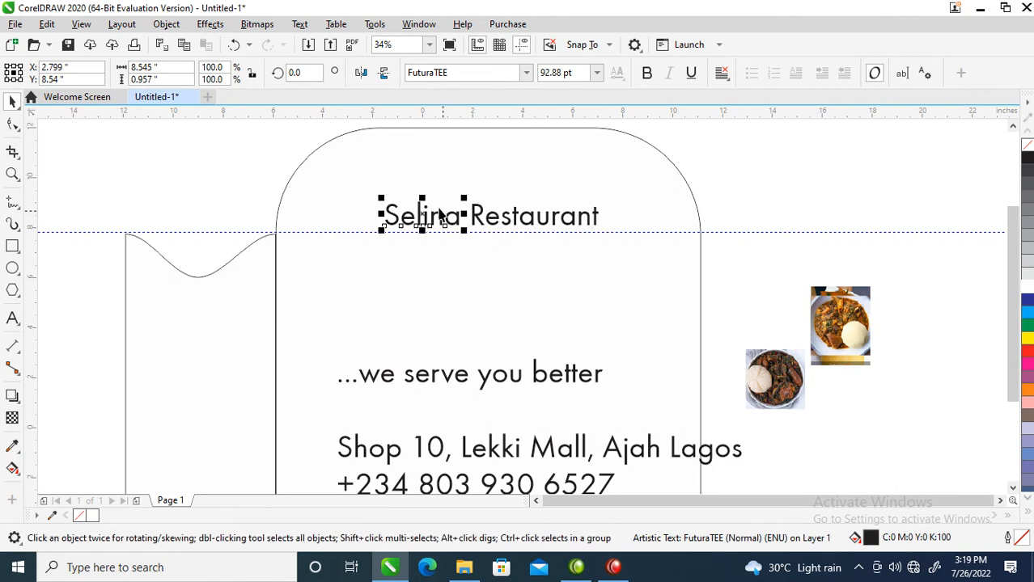
{"action": "key", "text": "F2"}
{"action": "left_click_drag", "start_coordinate": [273, 155], "coordinate": [699, 322]}
{"action": "left_click_drag", "start_coordinate": [644, 263], "coordinate": [487, 348]}
{"action": "left_click", "coordinate": [484, 334]}
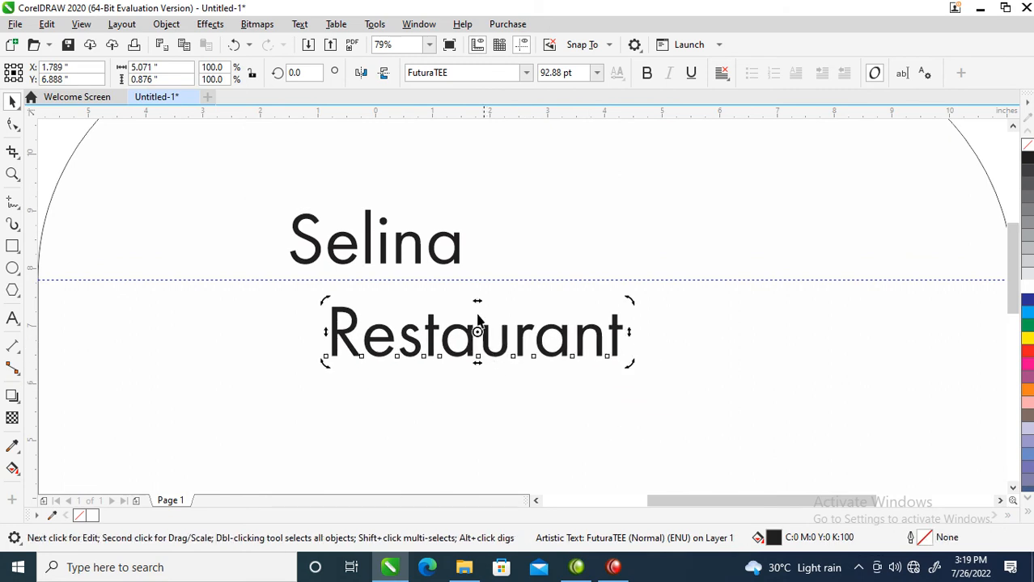
Set "Selina" in the Hello Paris Script font and enlarge it to about 8.7 inches wide.
{"action": "left_click", "coordinate": [453, 259]}
{"action": "left_click", "coordinate": [524, 73]}
{"action": "left_click", "coordinate": [527, 73]}
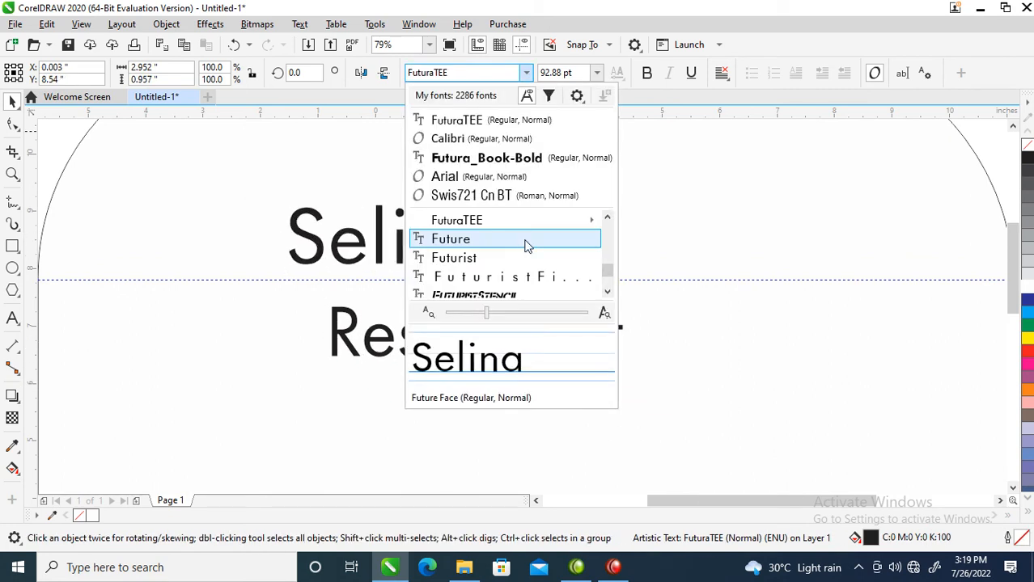
{"action": "scroll", "coordinate": [524, 246], "scroll_direction": "down", "scroll_amount": 5}
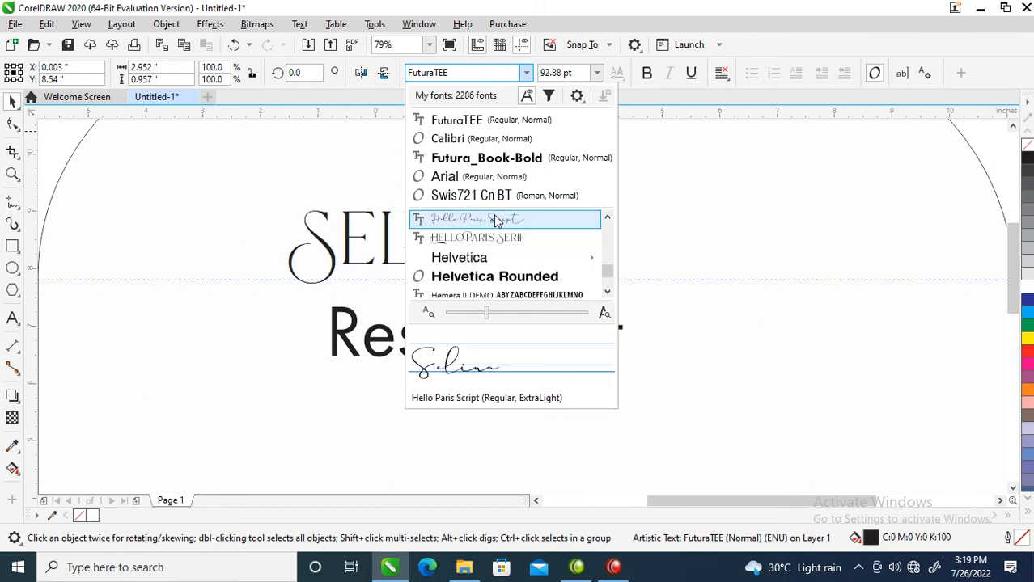
{"action": "left_click", "coordinate": [497, 220]}
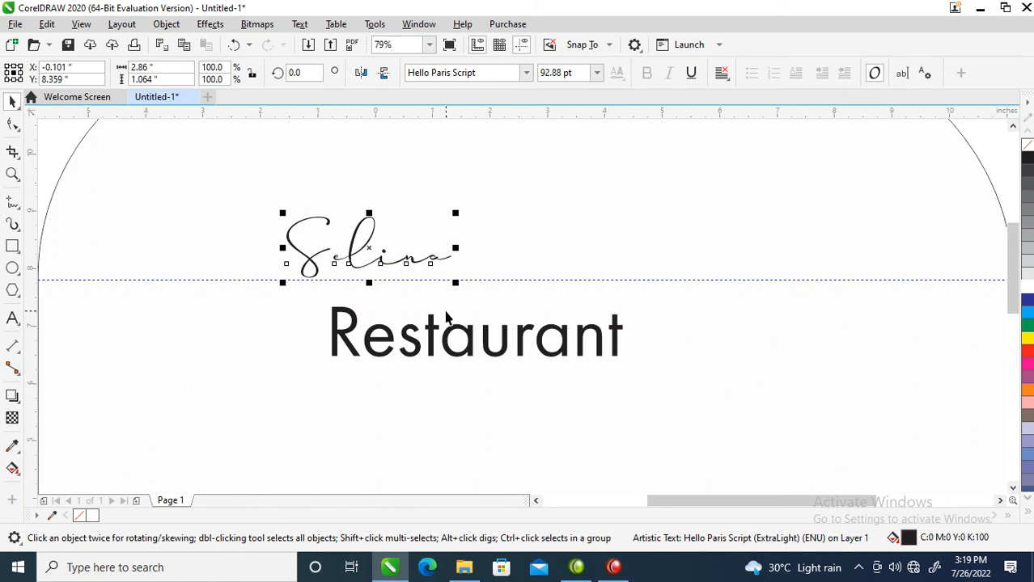
{"action": "left_click_drag", "start_coordinate": [456, 280], "coordinate": [672, 350]}
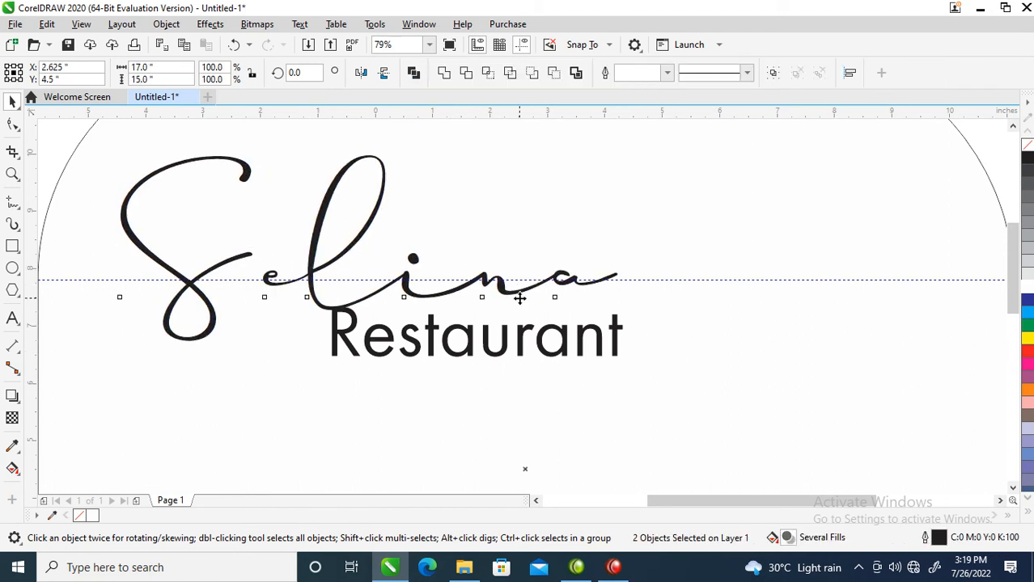
Change the font of the enlarged word "Selina" to Hello Paris Serif.
{"action": "scroll", "coordinate": [519, 299], "scroll_direction": "down", "scroll_amount": 3}
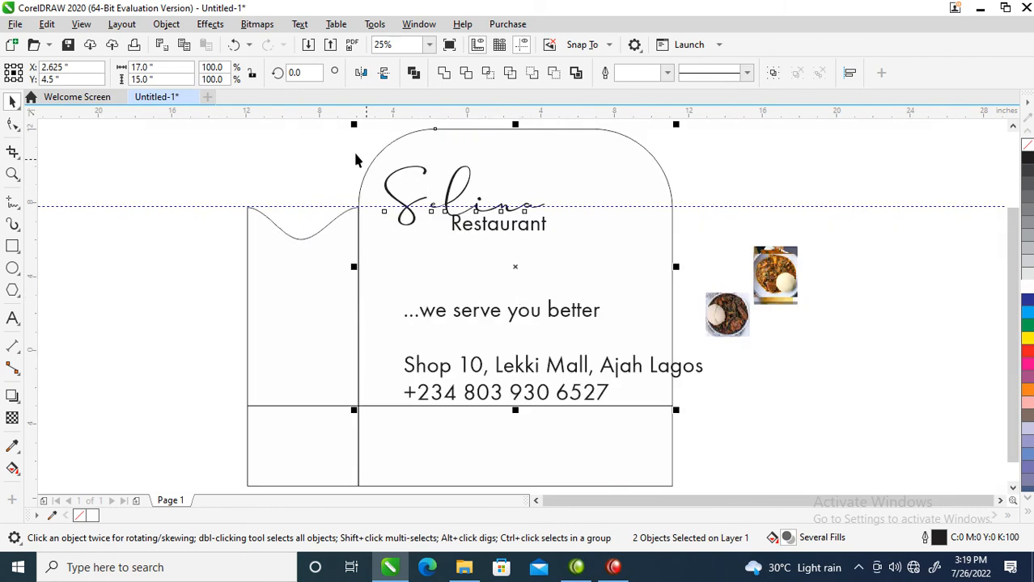
{"action": "left_click", "coordinate": [305, 155]}
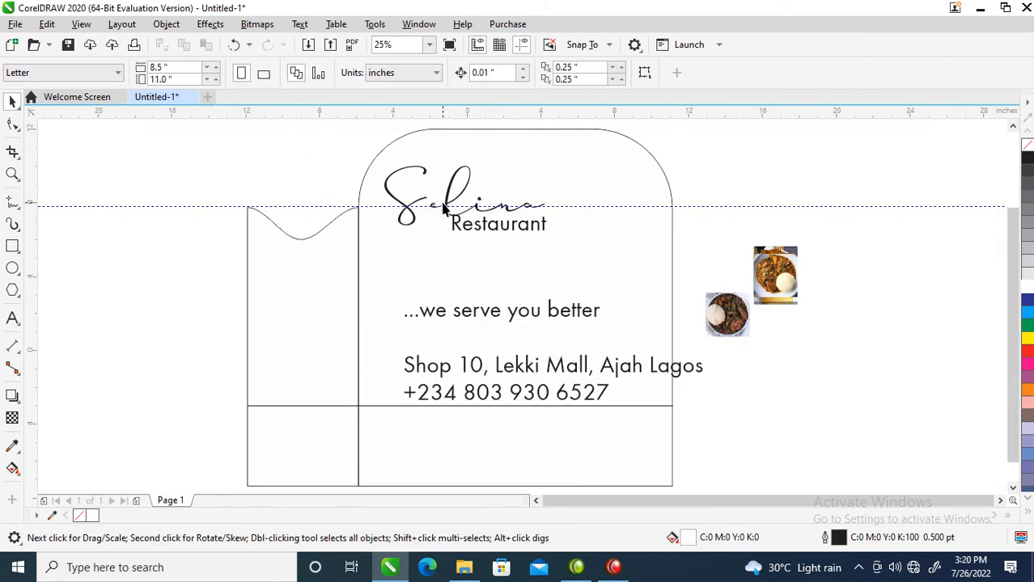
{"action": "double_click", "coordinate": [444, 209]}
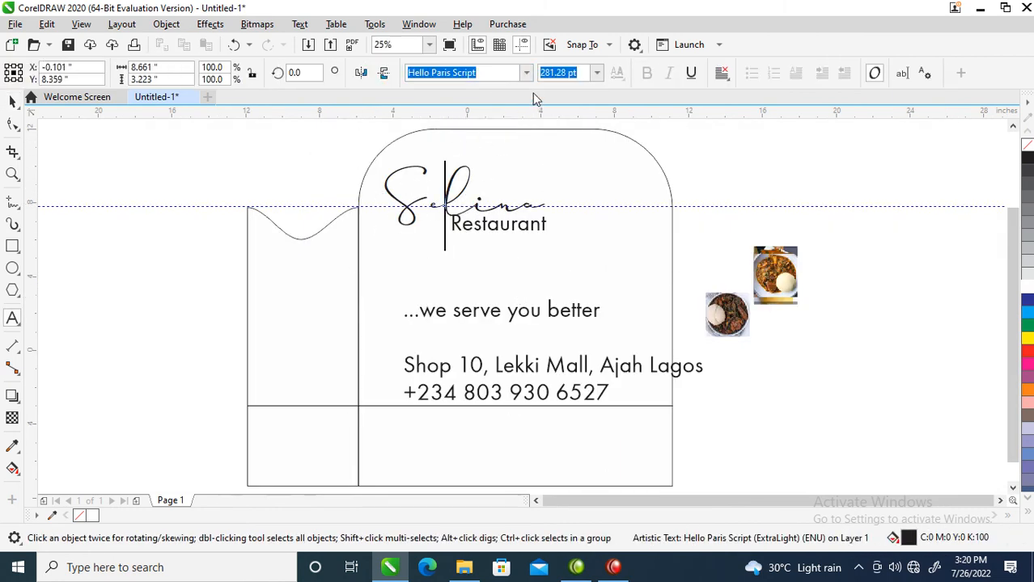
{"action": "key", "text": "ctrl+space"}
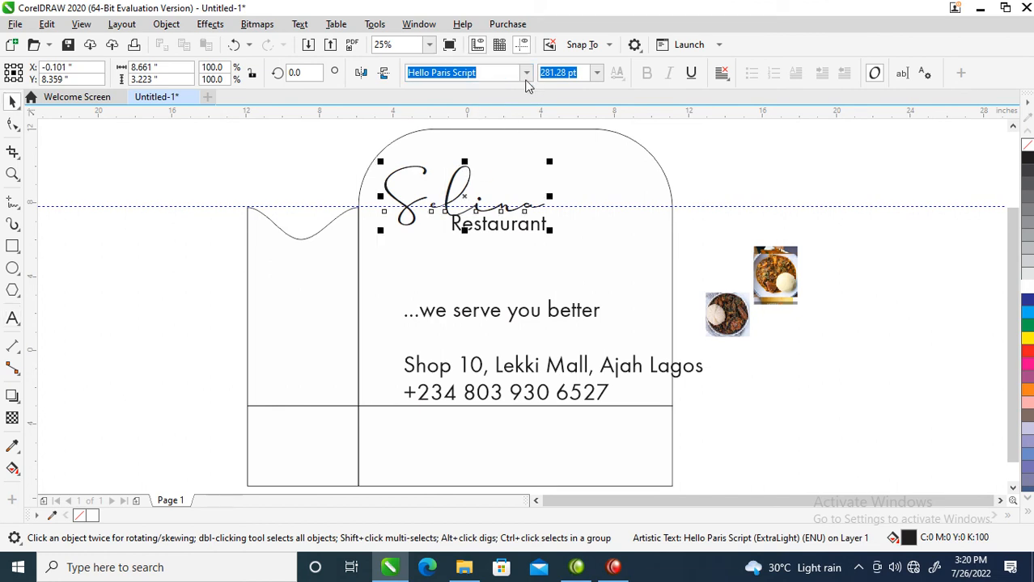
{"action": "left_click", "coordinate": [525, 72]}
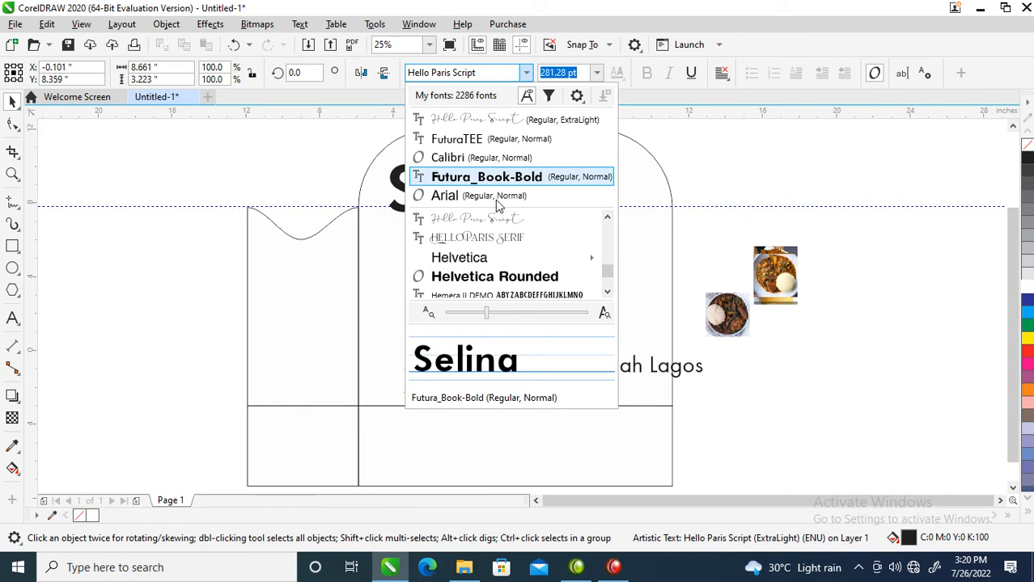
{"action": "left_click", "coordinate": [495, 237]}
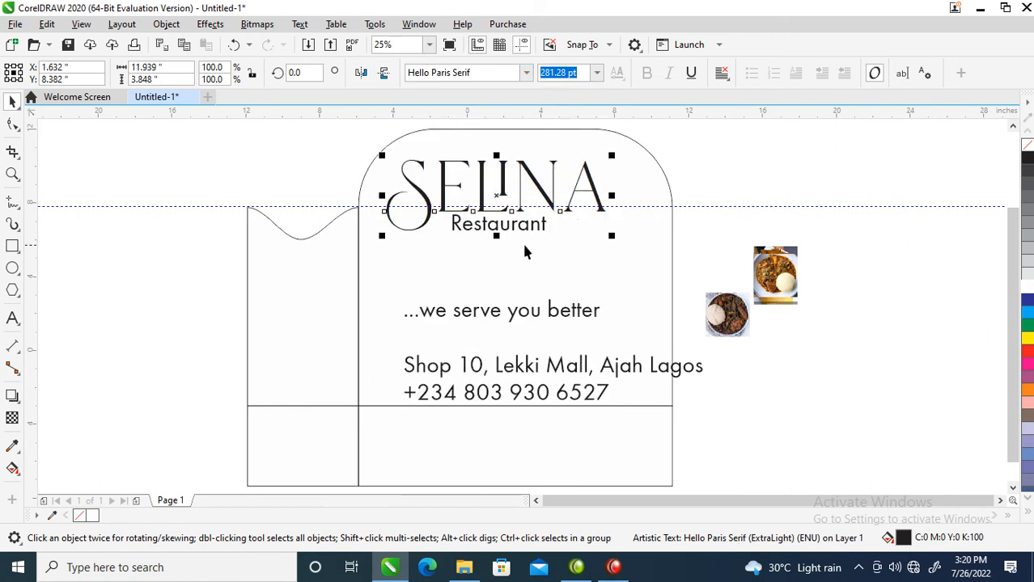
Move the word "Selina" about 1 inch right and 0.9 inch down within the large panel.
{"action": "key", "text": "z"}
{"action": "left_click_drag", "start_coordinate": [327, 153], "coordinate": [805, 273]}
{"action": "key", "text": "space"}
{"action": "left_click_drag", "start_coordinate": [598, 300], "coordinate": [634, 335]}
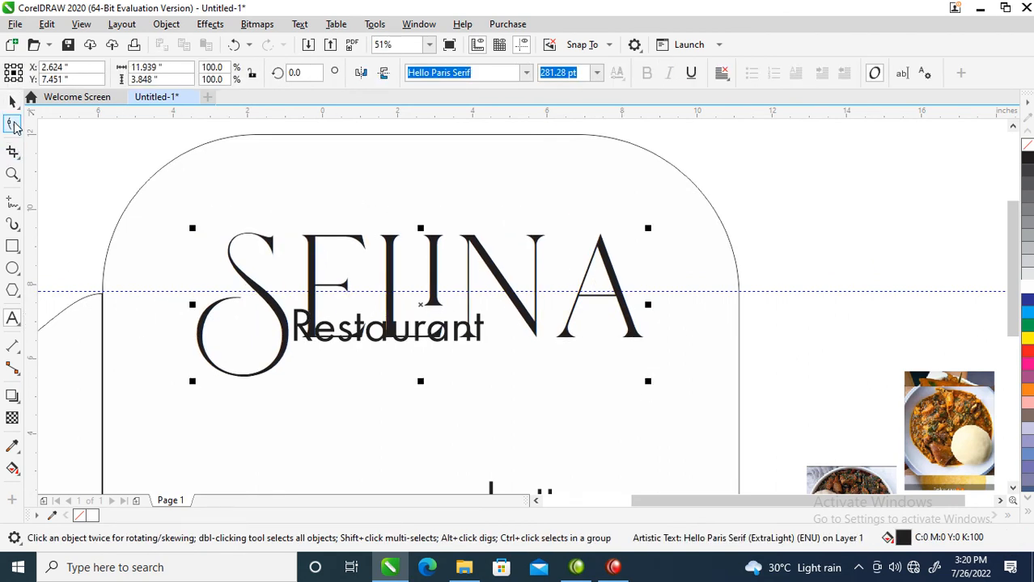
Tighten the letter spacing of "Selina" until the word is about 10.7 inches wide.
{"action": "left_click", "coordinate": [13, 124]}
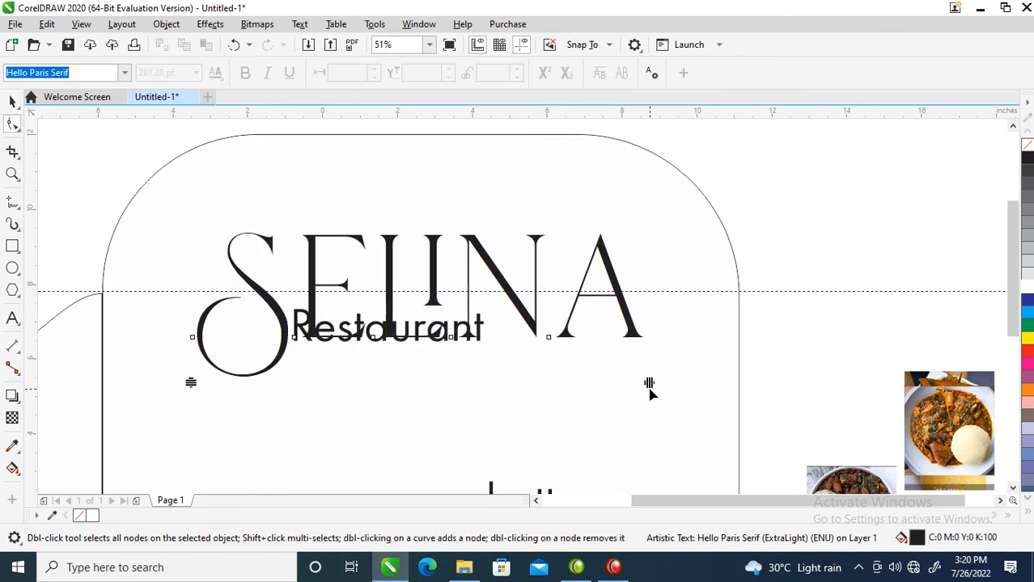
{"action": "left_click_drag", "start_coordinate": [649, 383], "coordinate": [566, 388]}
{"action": "left_click", "coordinate": [560, 377]}
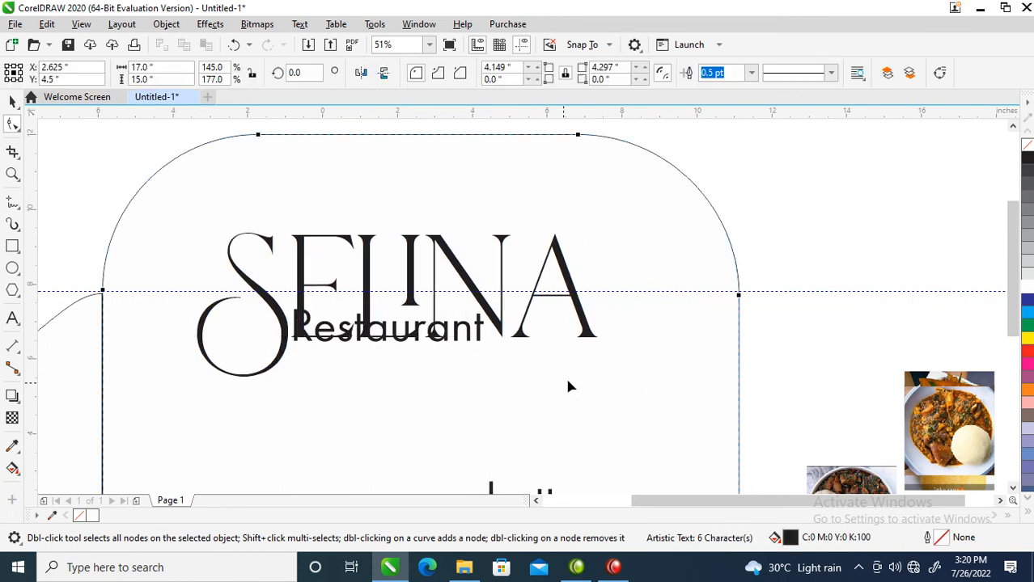
{"action": "left_click", "coordinate": [589, 333]}
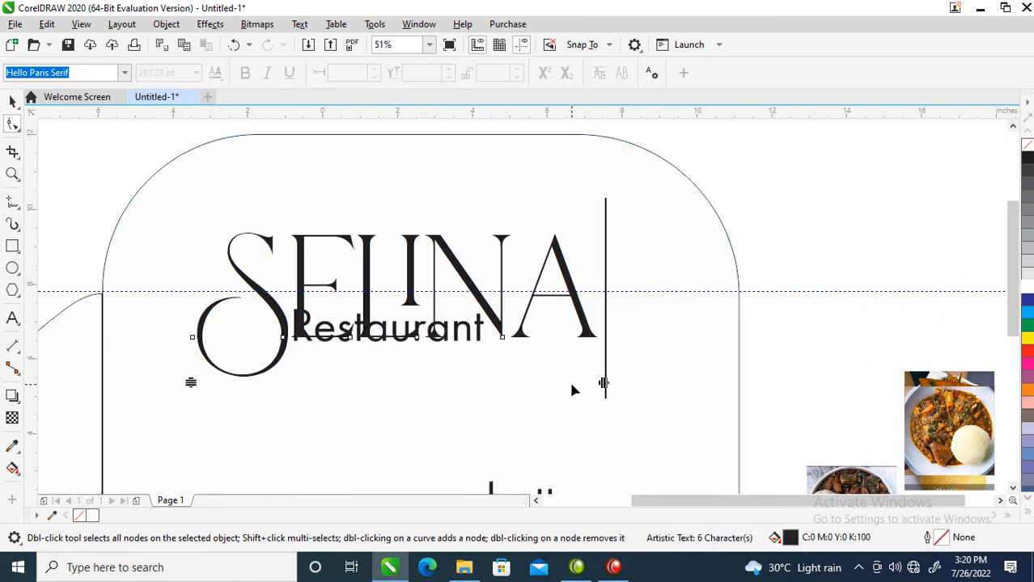
{"action": "key", "text": "space"}
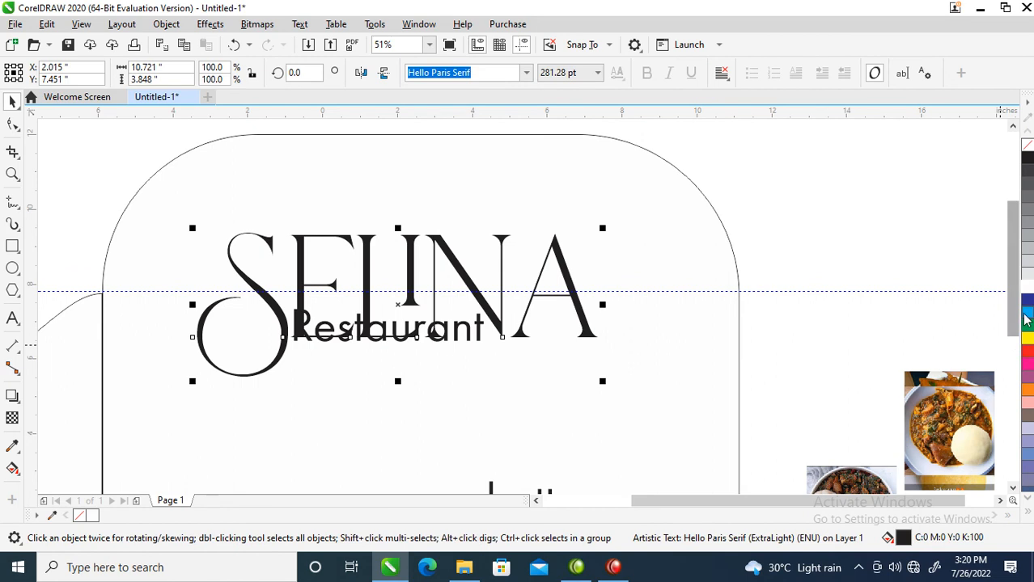
Fill "Selina" with green (C100 M0 Y100 K0) and set its outline to 2 points, round corners, behind fill, scaling with the object.
{"action": "left_click", "coordinate": [1028, 326]}
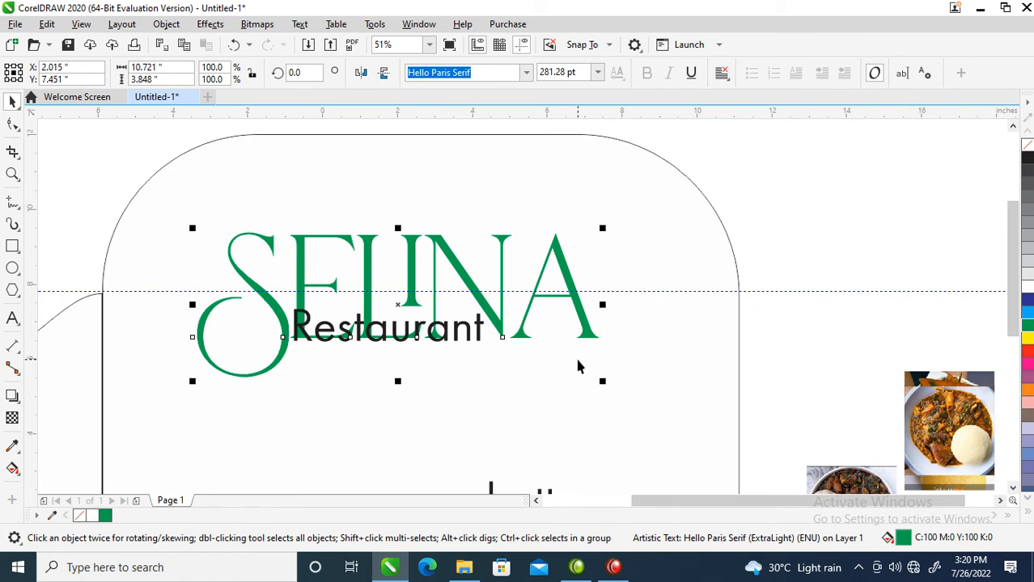
{"action": "key", "text": "F12"}
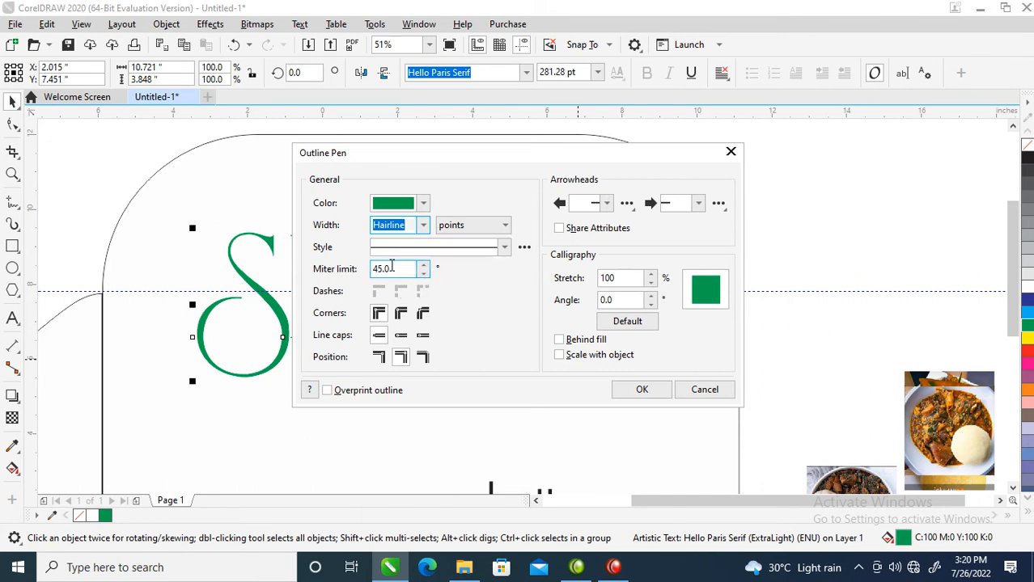
{"action": "type", "text": "2"}
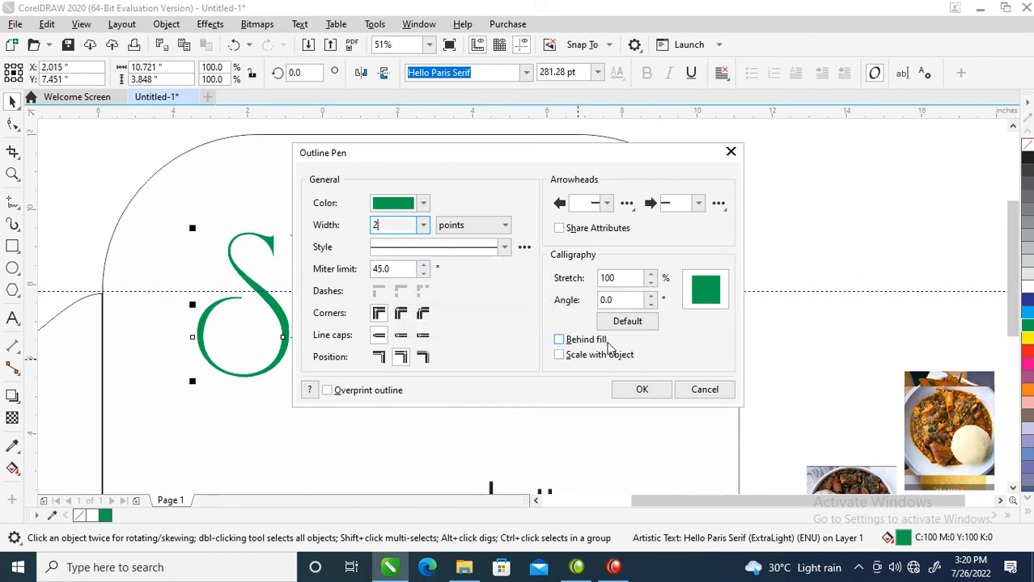
{"action": "left_click", "coordinate": [578, 341]}
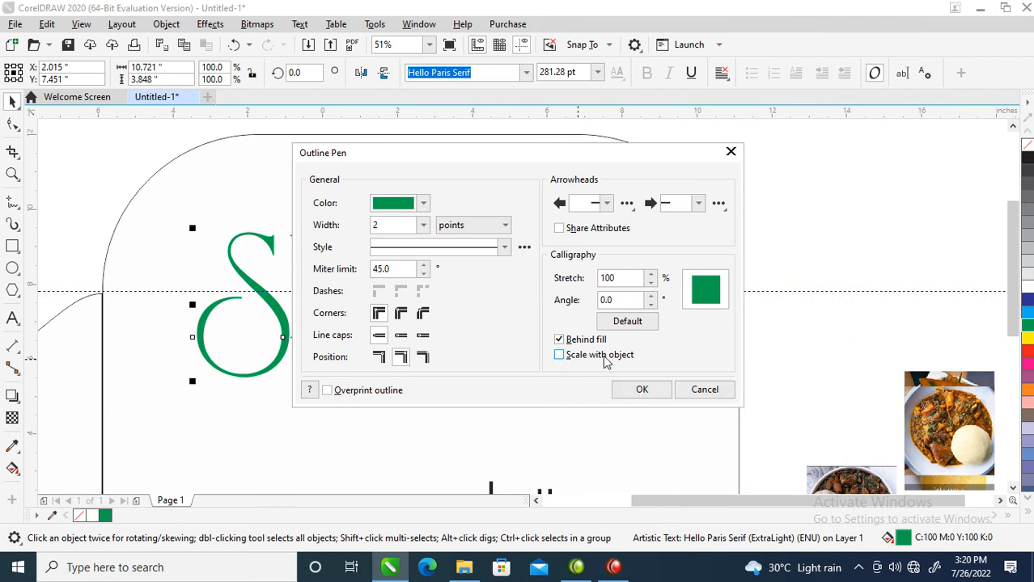
{"action": "left_click", "coordinate": [400, 314]}
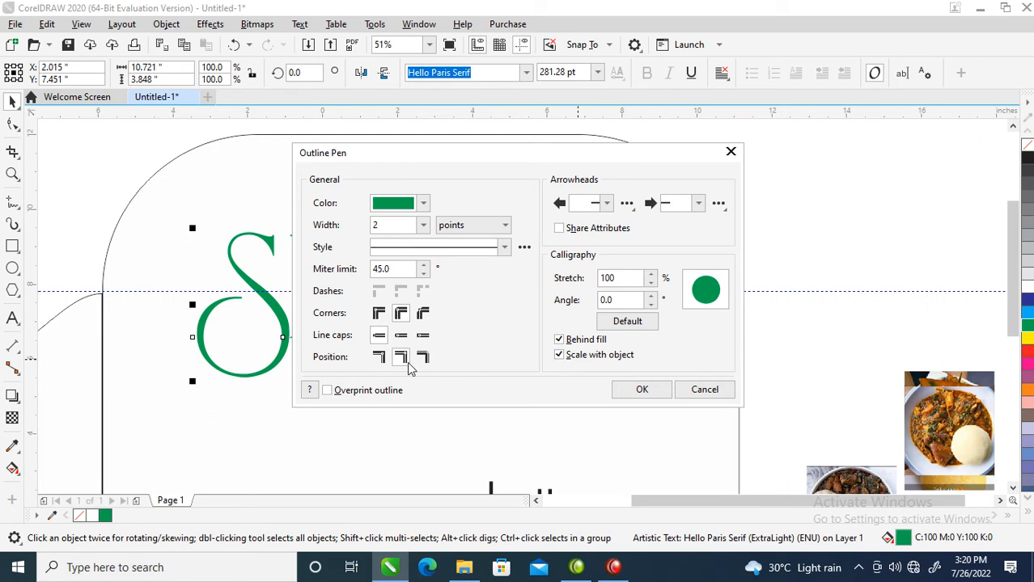
{"action": "left_click", "coordinate": [653, 389]}
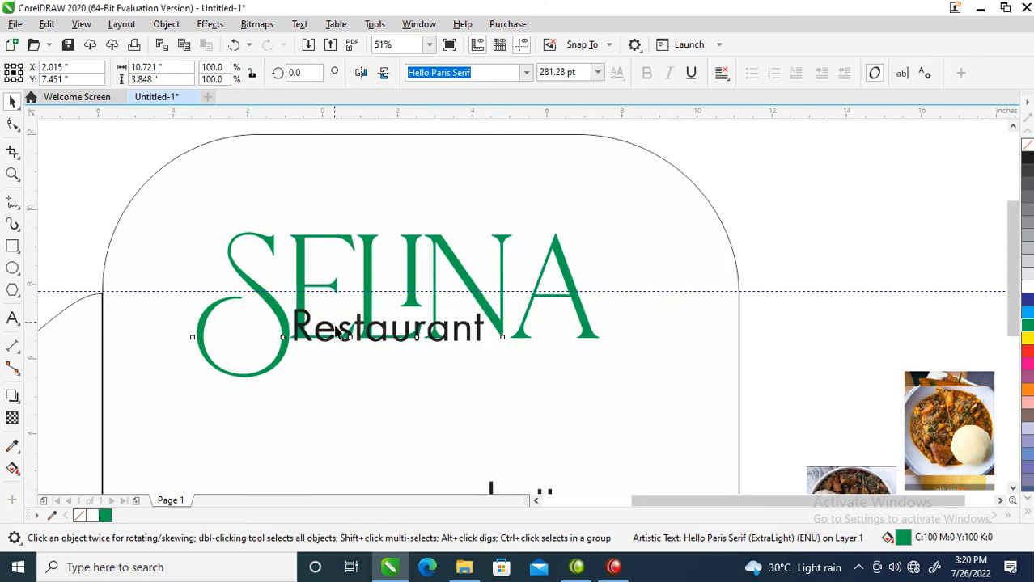
Increase the width of the green outline around "Selina" to thicken the letters.
{"action": "key", "text": "F12"}
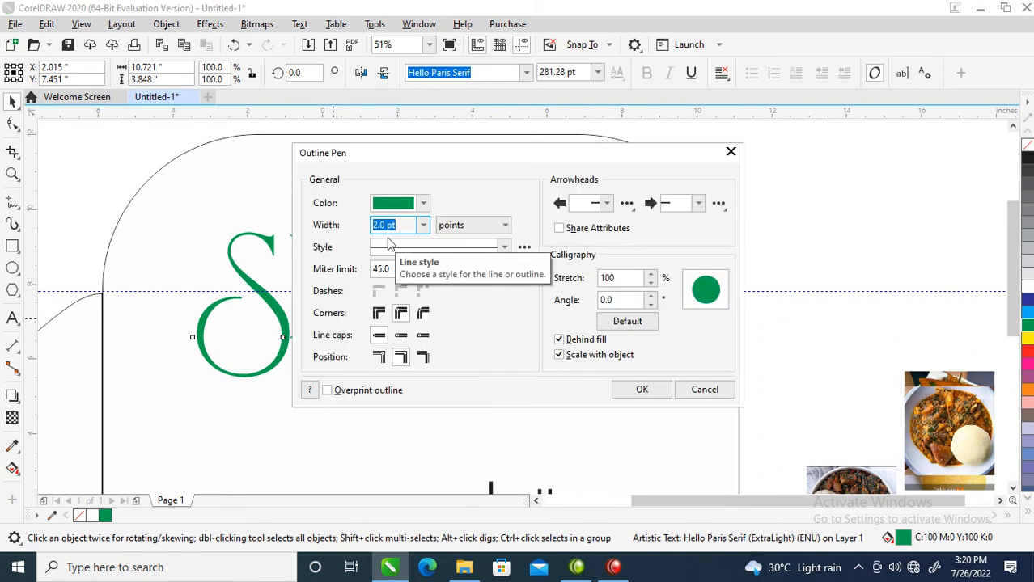
{"action": "type", "text": "1"}
{"action": "key", "text": "Return"}
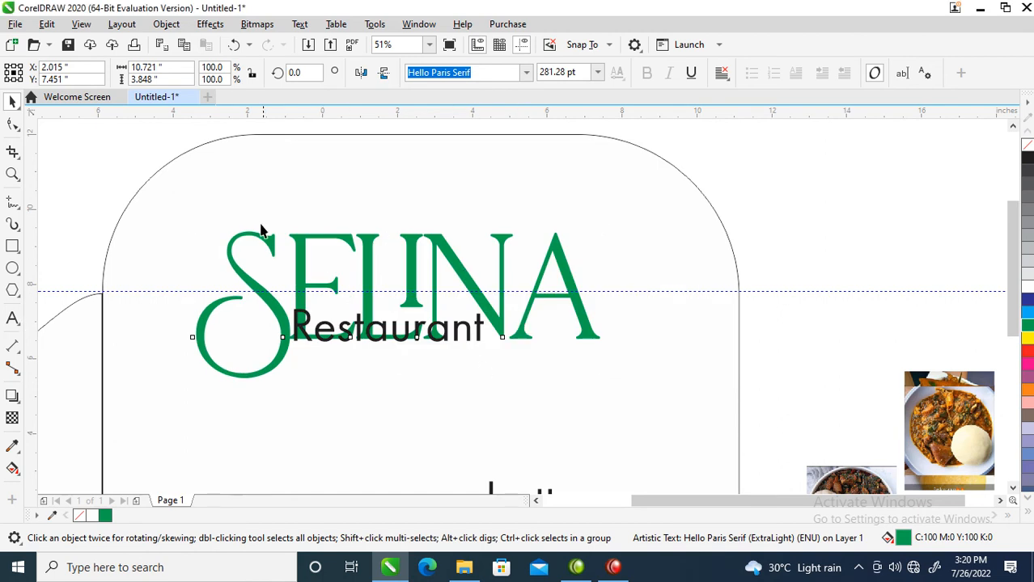
Convert the outline of "Selina" into a separate object.
{"action": "left_click", "coordinate": [166, 24]}
{"action": "left_click", "coordinate": [186, 30]}
{"action": "left_click", "coordinate": [166, 25]}
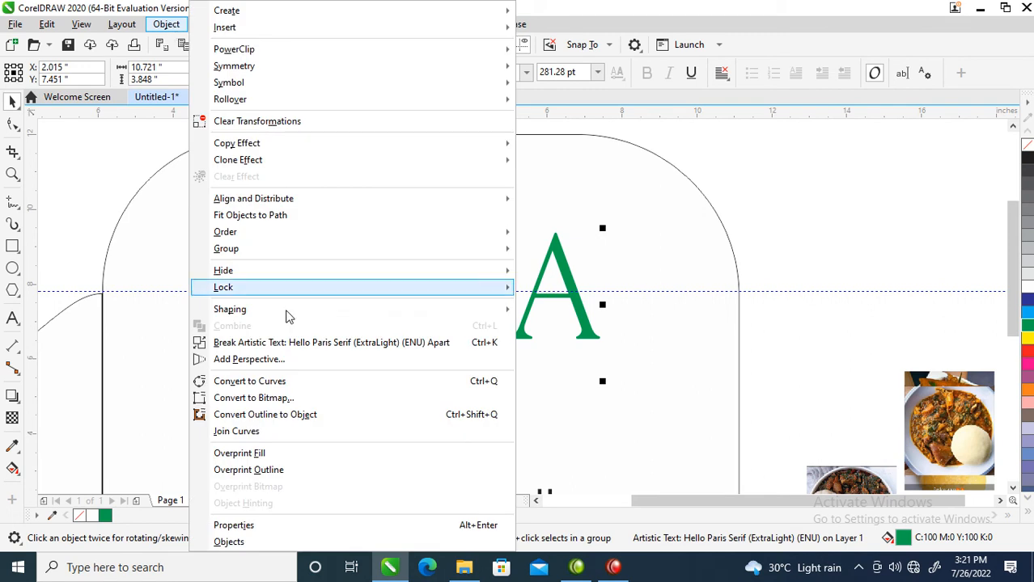
{"action": "left_click", "coordinate": [274, 419]}
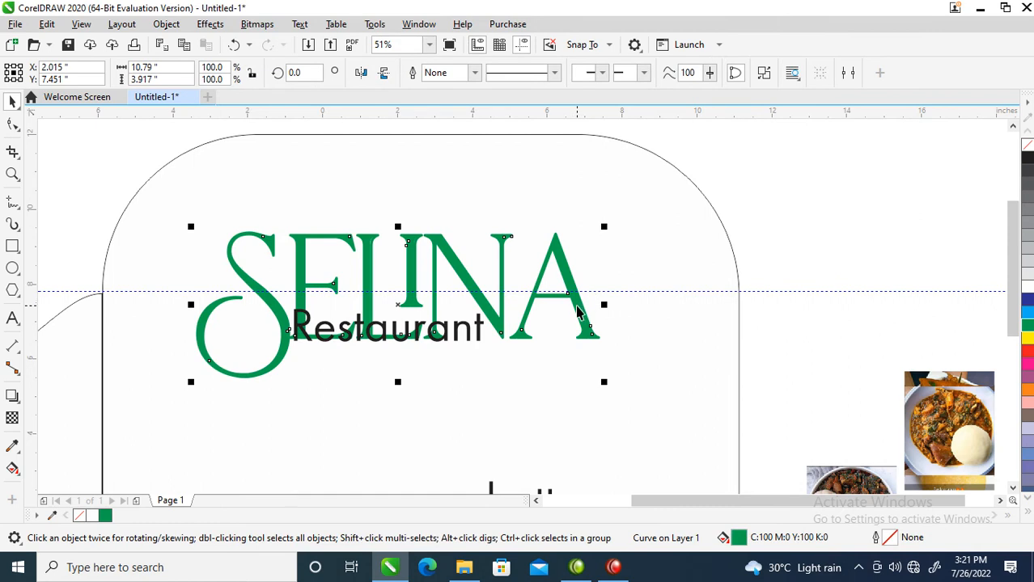
Move "Restaurant" clear below "Selina" and weld the "Selina" letters with their converted outline.
{"action": "left_click", "coordinate": [577, 312], "text": "alt"}
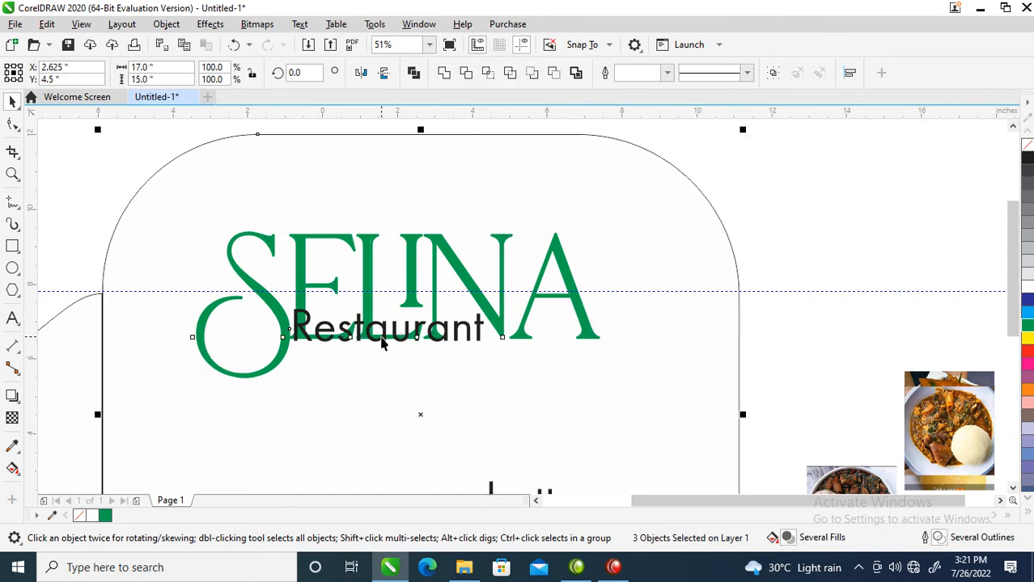
{"action": "left_click_drag", "start_coordinate": [385, 336], "coordinate": [392, 446]}
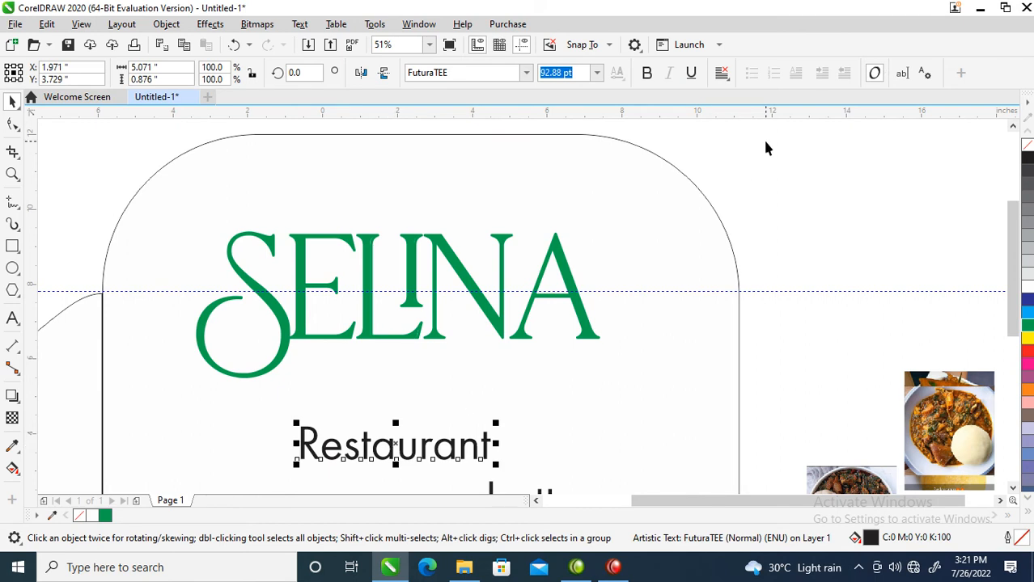
{"action": "left_click_drag", "start_coordinate": [673, 188], "coordinate": [145, 393]}
{"action": "left_click", "coordinate": [443, 73]}
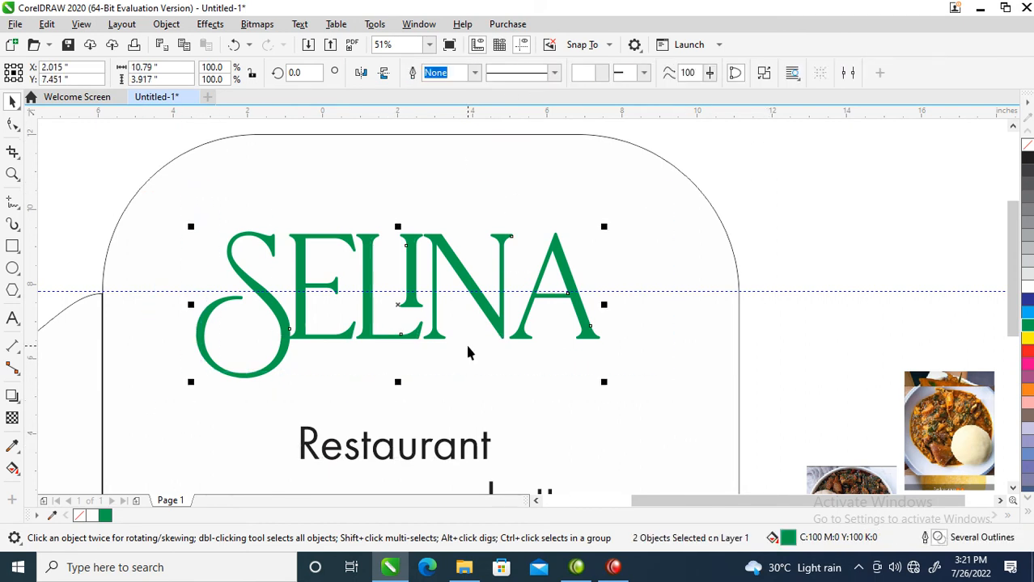
Move the welded "Selina" about 0.2 inch right and 0.7 inch down, and place "Restaurant" directly beneath its "ELIN" letters.
{"action": "left_click_drag", "start_coordinate": [588, 348], "coordinate": [597, 373]}
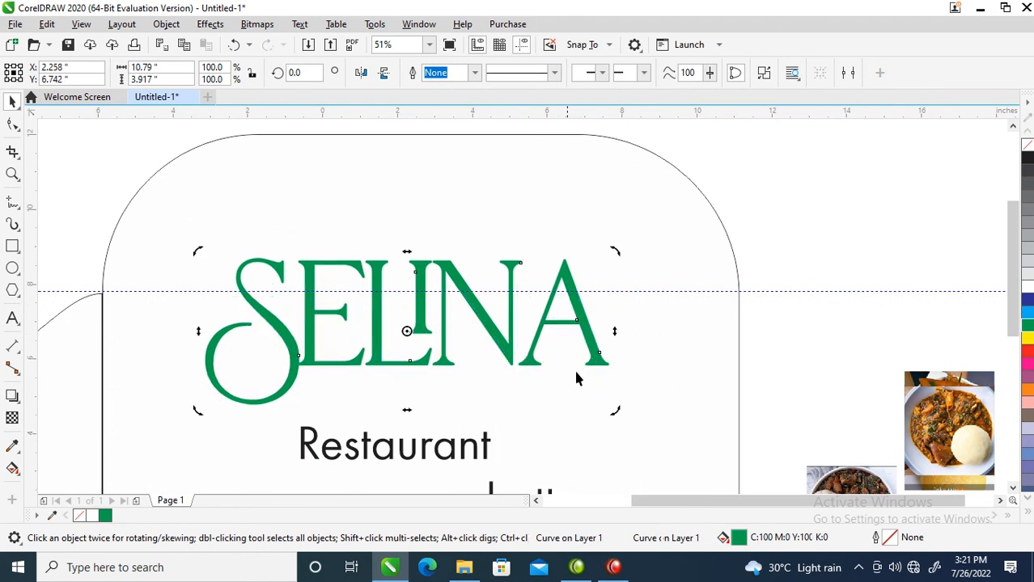
{"action": "left_click", "coordinate": [499, 388]}
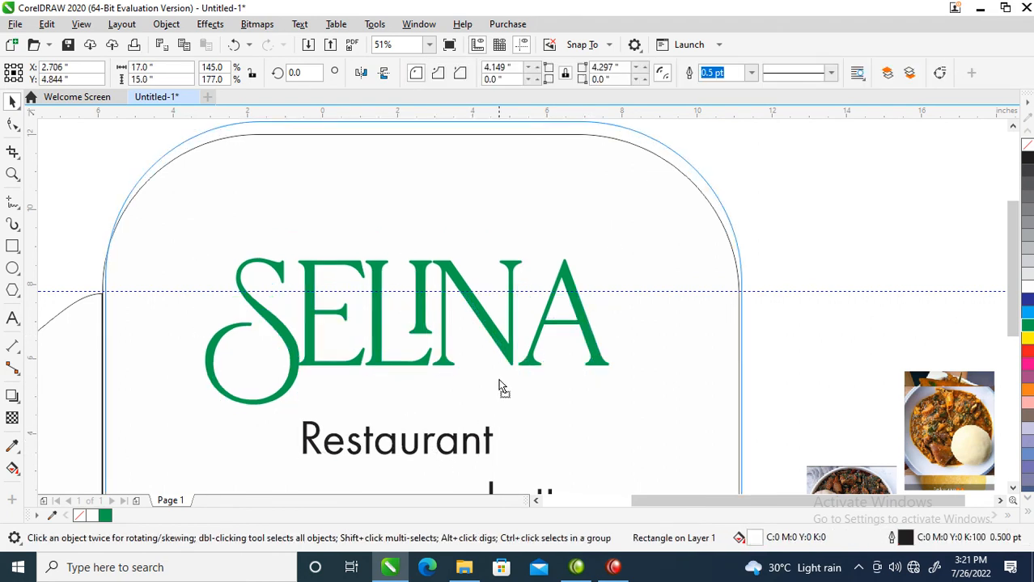
{"action": "left_click_drag", "start_coordinate": [490, 417], "coordinate": [473, 402]}
{"action": "left_click", "coordinate": [473, 401]}
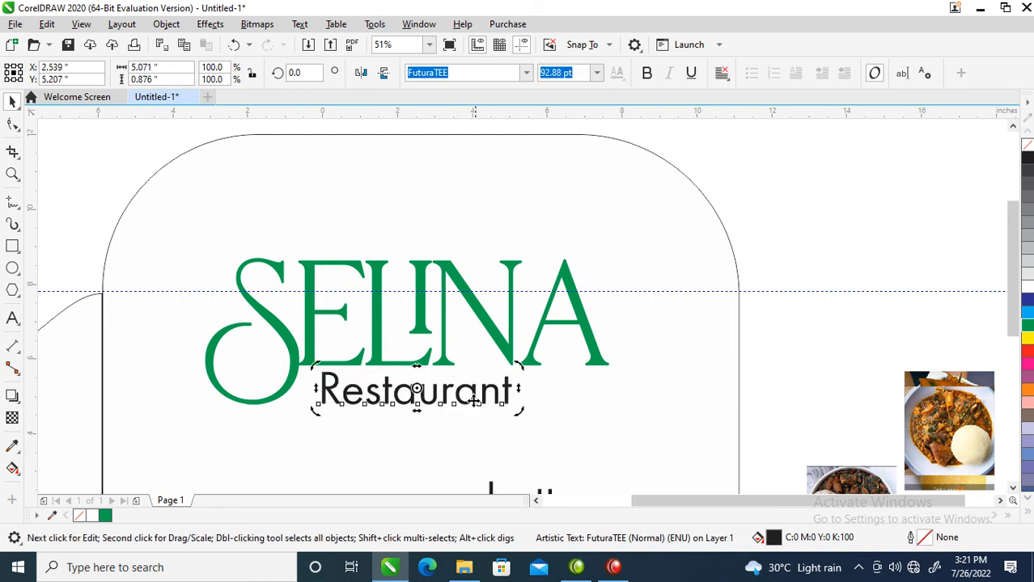
Change the word "Restaurant" to uppercase.
{"action": "double_click", "coordinate": [508, 391]}
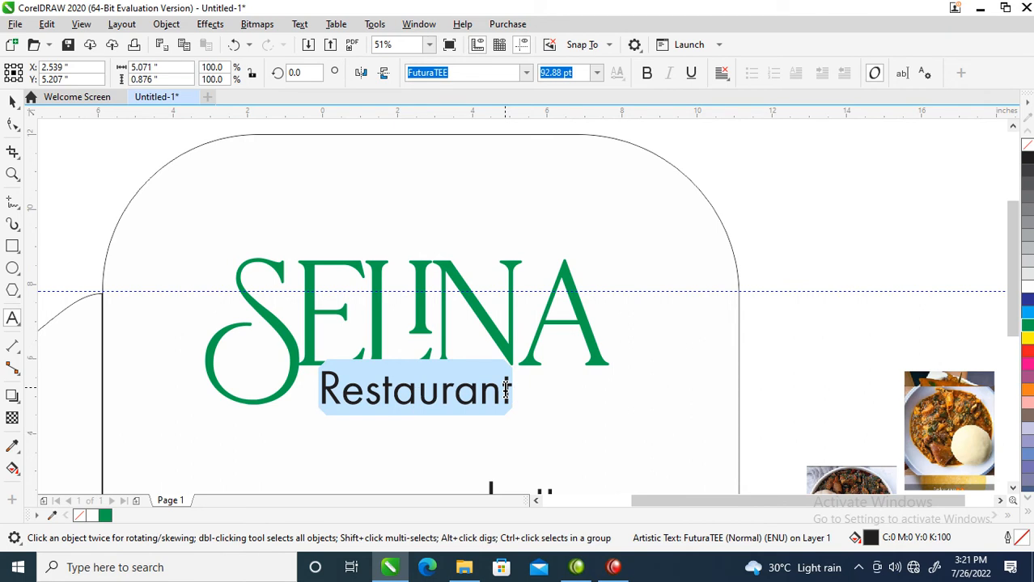
{"action": "key", "text": "shift+F3"}
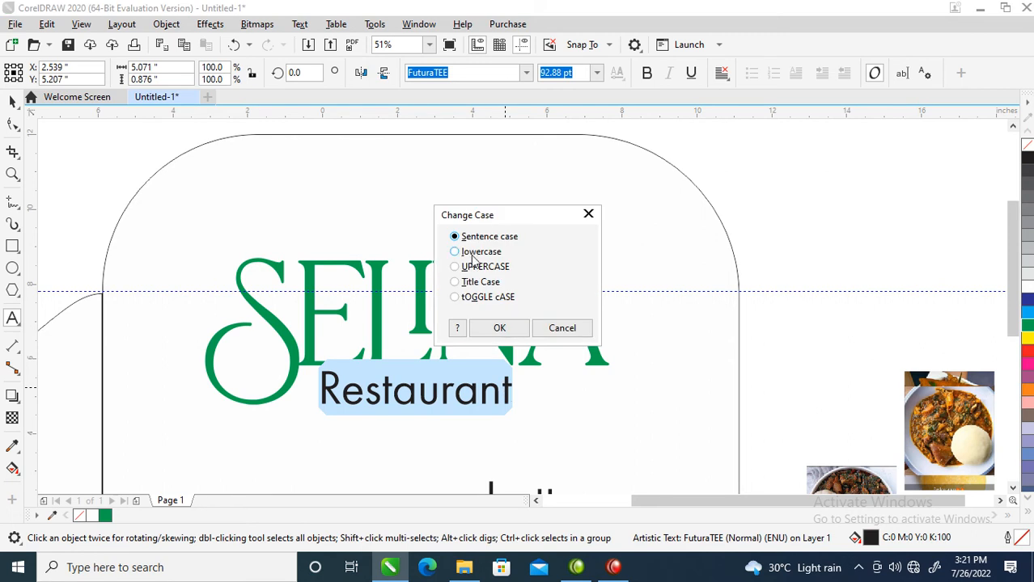
{"action": "left_click", "coordinate": [455, 267]}
{"action": "left_click", "coordinate": [500, 328]}
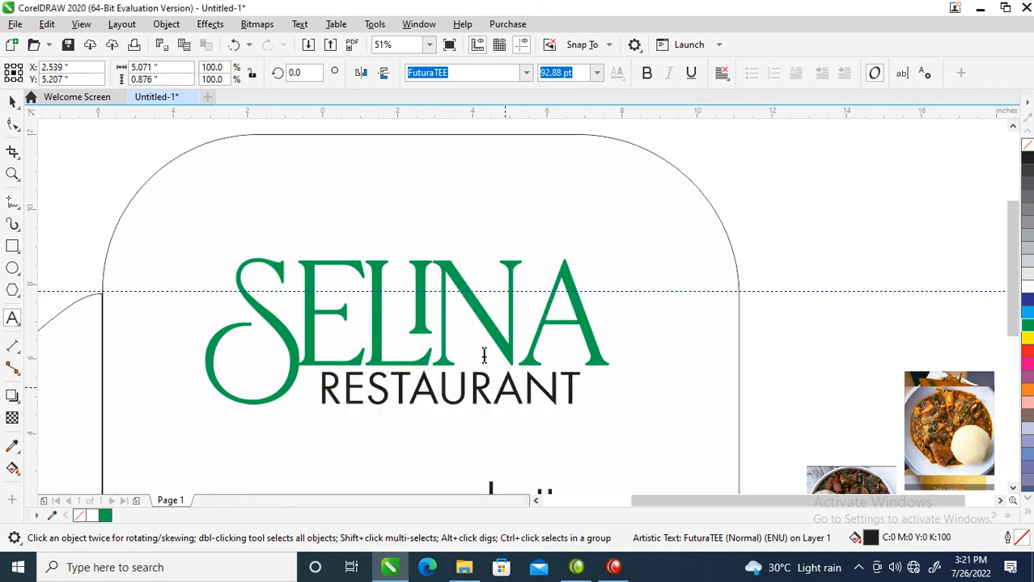
{"action": "left_click", "coordinate": [505, 328]}
{"action": "key", "text": "ctrl+space"}
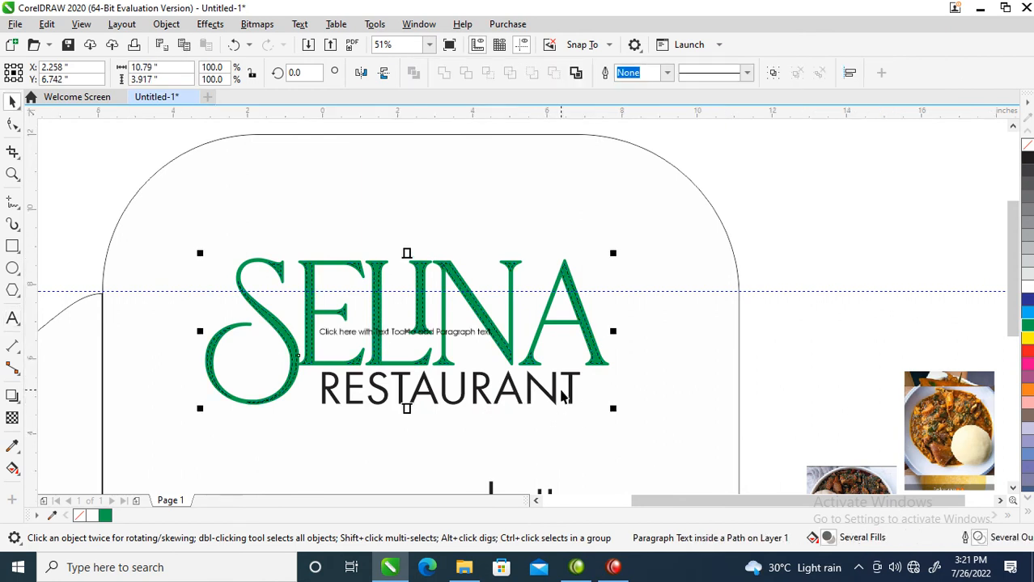
{"action": "left_click", "coordinate": [564, 397]}
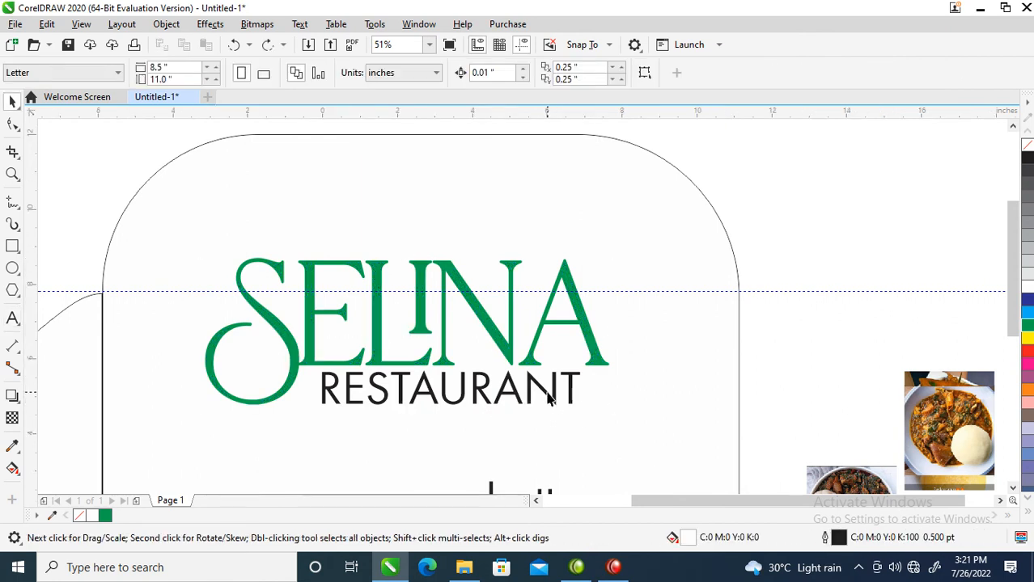
Shrink "RESTAURANT" to about 57.8 pt under the "E" and widen its letter spacing until it ends beneath the "A" of "Selina".
{"action": "left_click_drag", "start_coordinate": [584, 365], "coordinate": [453, 395]}
{"action": "left_click", "coordinate": [551, 377]}
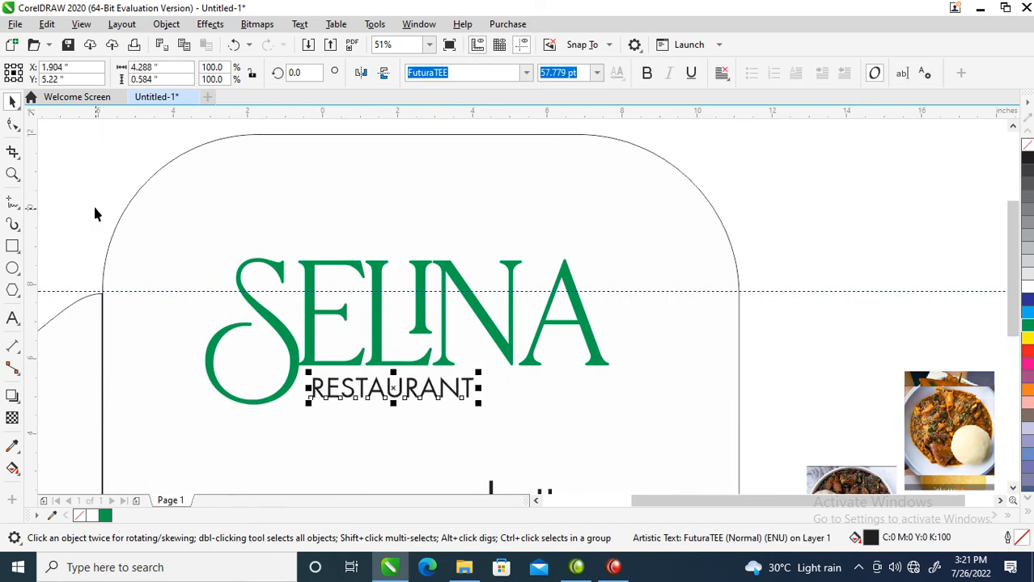
{"action": "left_click", "coordinate": [13, 124]}
{"action": "left_click_drag", "start_coordinate": [481, 404], "coordinate": [605, 402]}
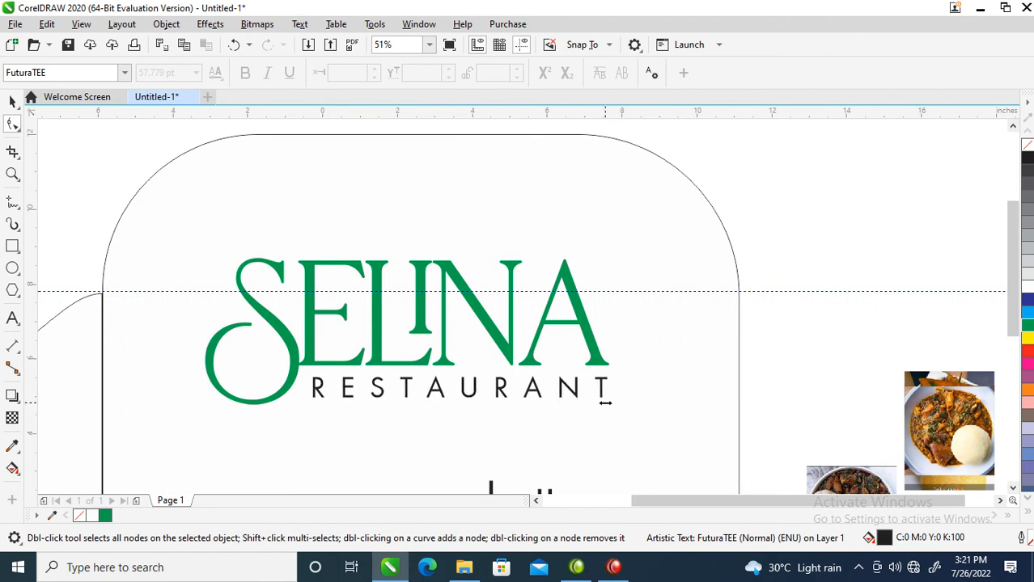
{"action": "key", "text": "space"}
Draw a closed two-point Bézier line about 3.8 inches long just above the letters "INA".
{"action": "scroll", "coordinate": [469, 356], "scroll_direction": "down", "scroll_amount": 2}
{"action": "key", "text": "F3"}
{"action": "key", "text": "F2"}
{"action": "left_click_drag", "start_coordinate": [293, 231], "coordinate": [569, 369]}
{"action": "left_click_drag", "start_coordinate": [346, 234], "coordinate": [789, 441]}
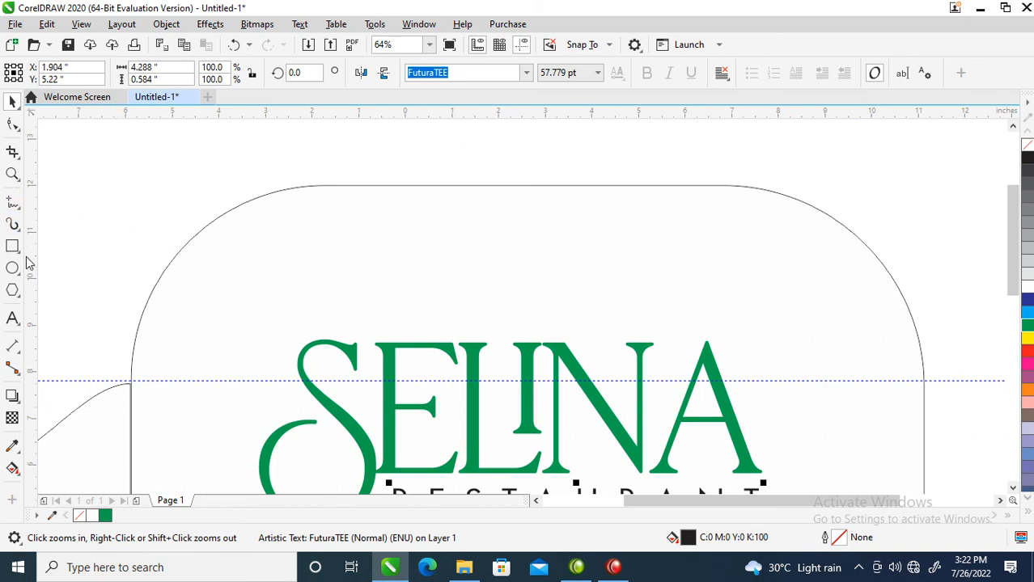
{"action": "left_click", "coordinate": [12, 203]}
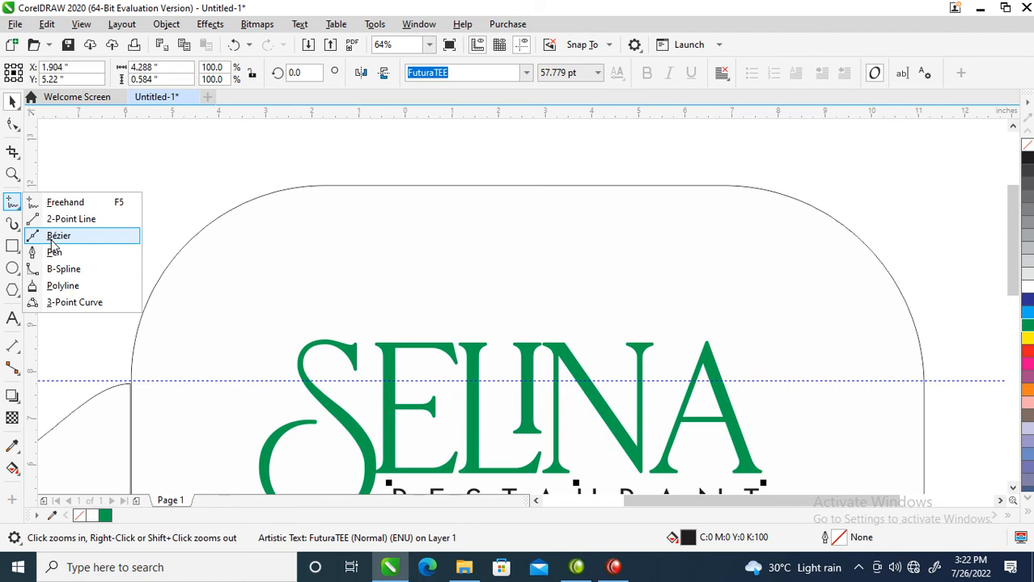
{"action": "left_click", "coordinate": [52, 240]}
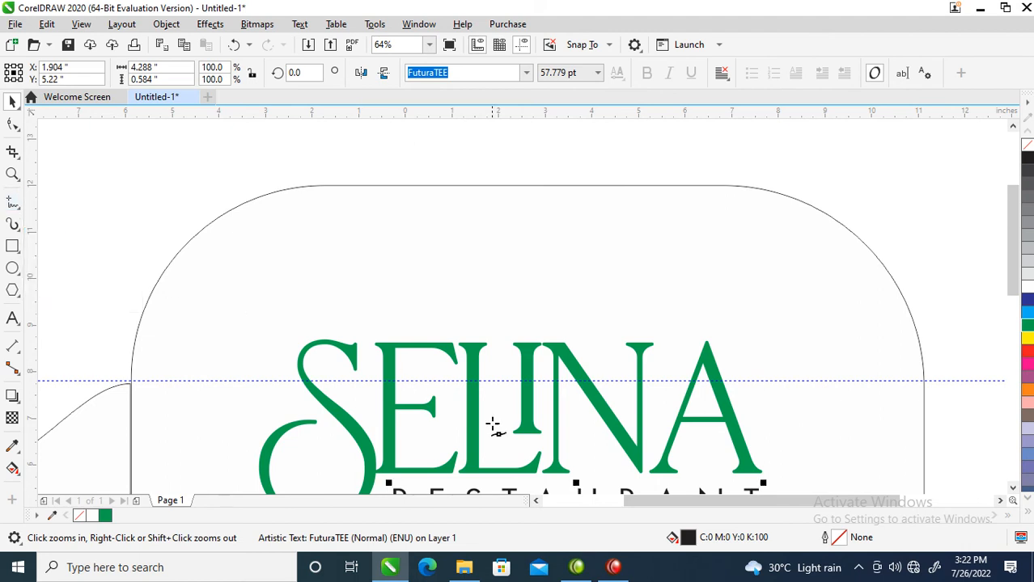
{"action": "left_click", "coordinate": [526, 334]}
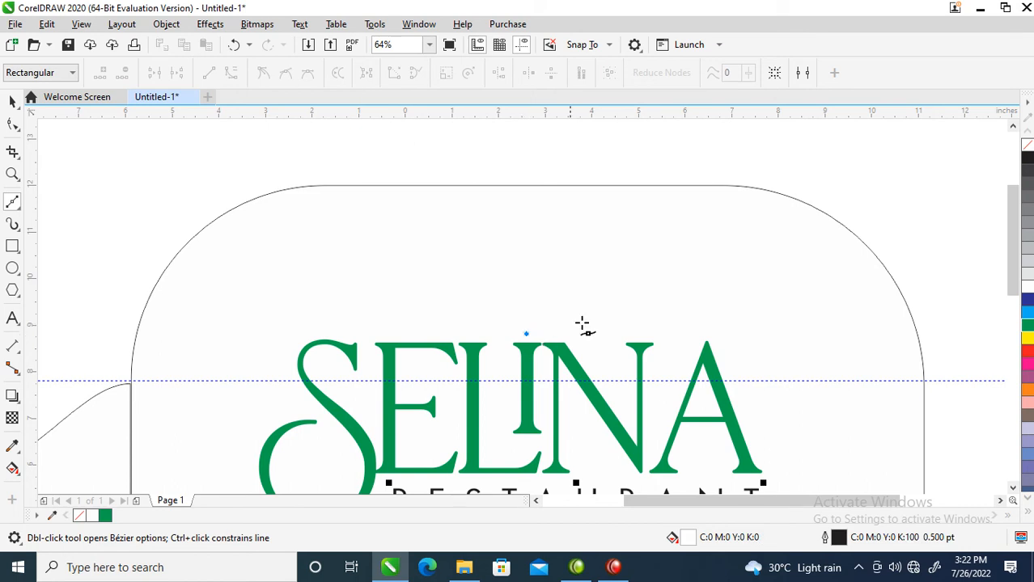
{"action": "left_click", "coordinate": [704, 327]}
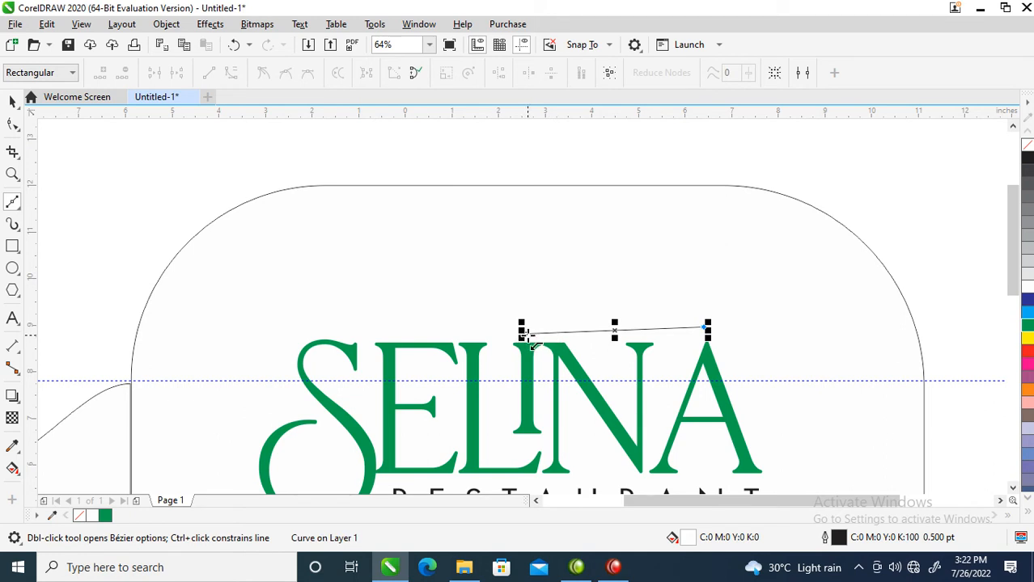
{"action": "left_click", "coordinate": [524, 334]}
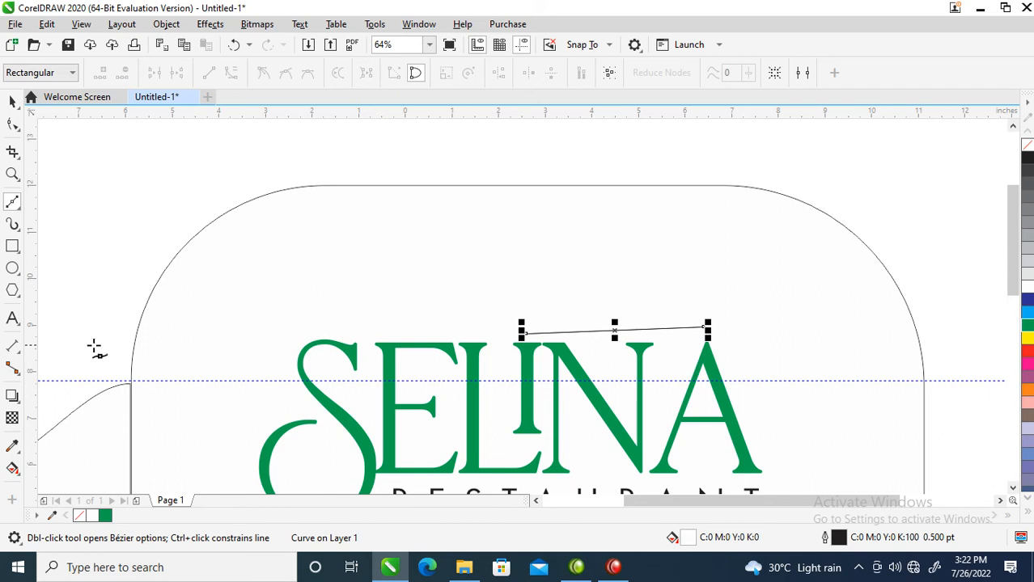
Convert one edge of the closed line above "INA" to a curve and arch its left half upward.
{"action": "left_click", "coordinate": [12, 124]}
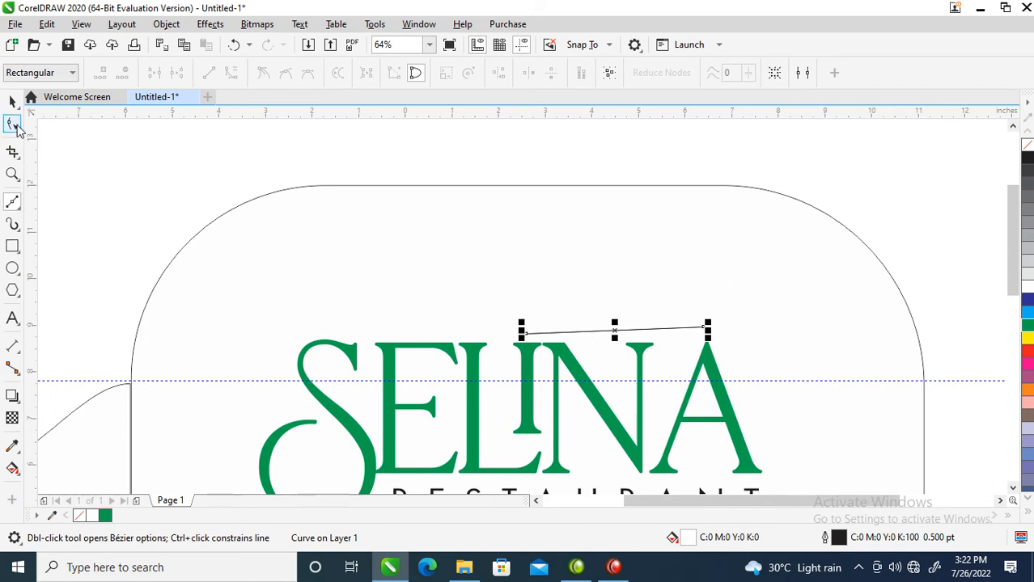
{"action": "right_click", "coordinate": [623, 330]}
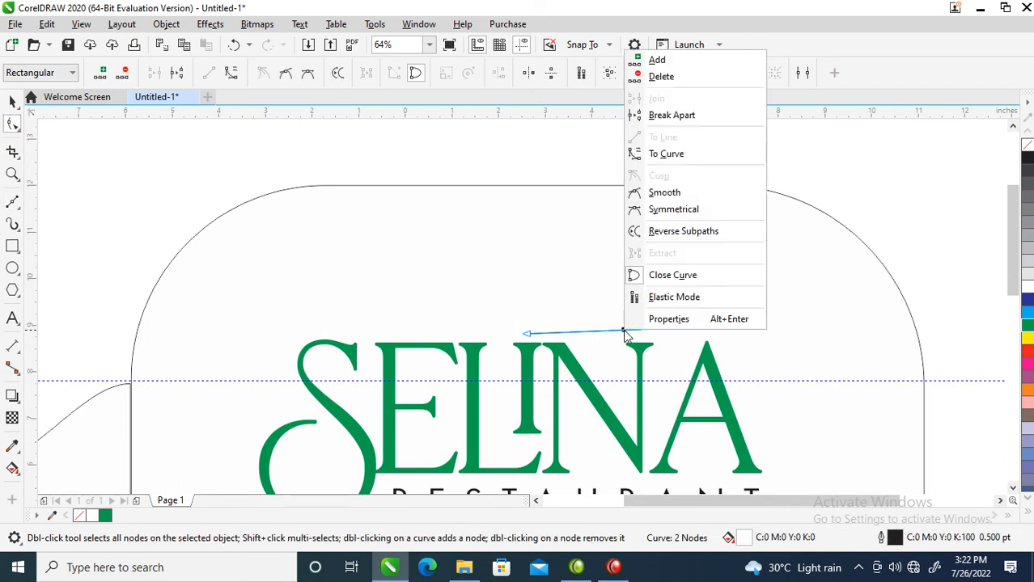
{"action": "left_click", "coordinate": [671, 155]}
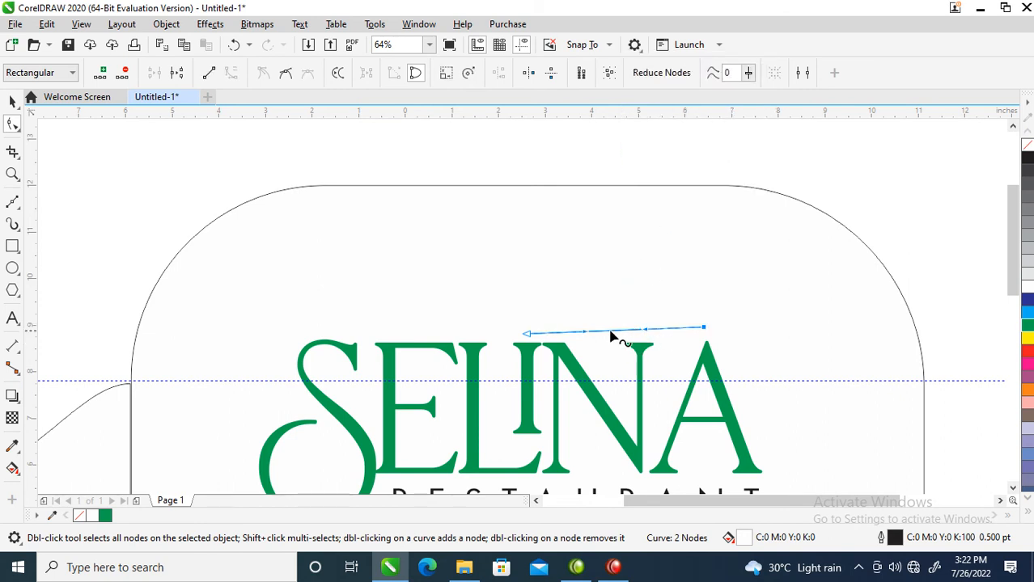
{"action": "left_click_drag", "start_coordinate": [591, 332], "coordinate": [582, 273]}
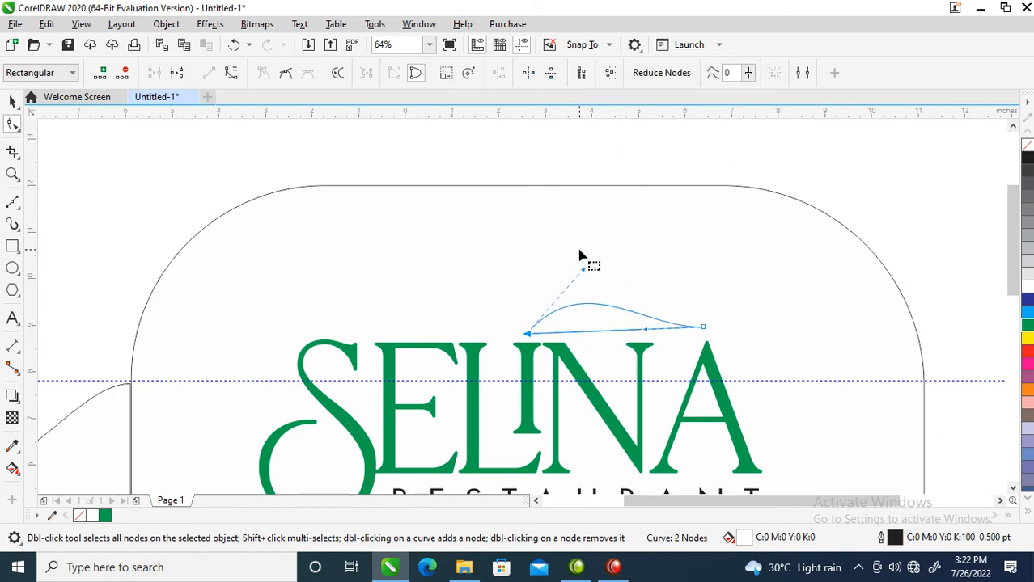
{"action": "left_click", "coordinate": [585, 273]}
{"action": "left_click", "coordinate": [589, 315]}
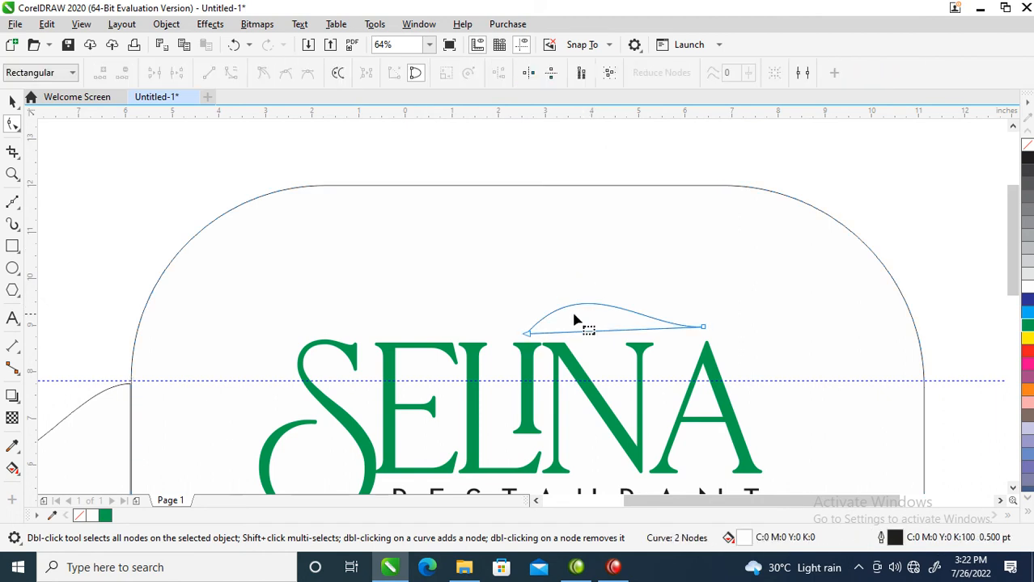
Steepen the arch at the shape's left node, flatten its right handle slightly downward, and raise the right node about 0.5 inch.
{"action": "left_click", "coordinate": [529, 336]}
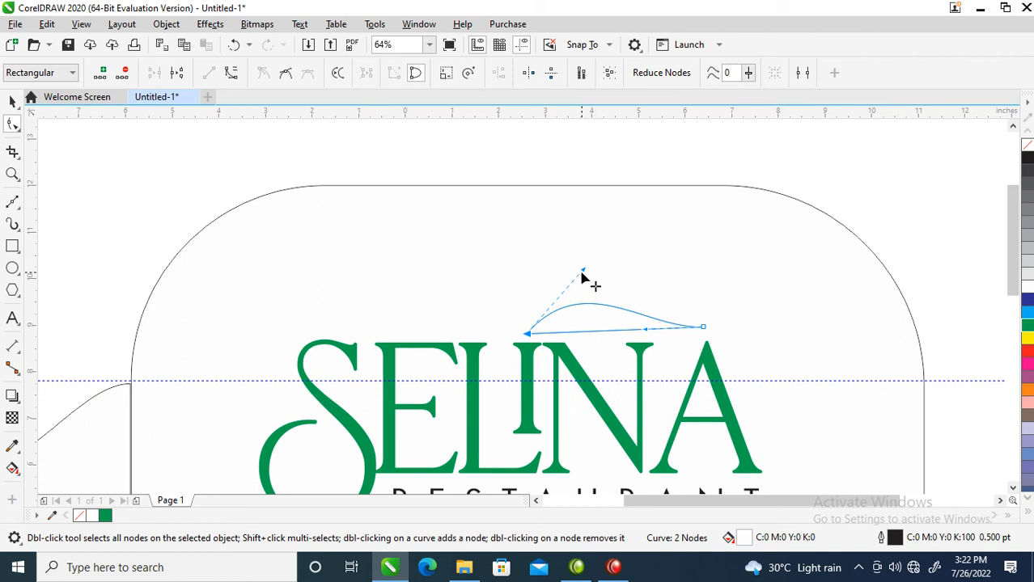
{"action": "left_click_drag", "start_coordinate": [584, 272], "coordinate": [590, 230]}
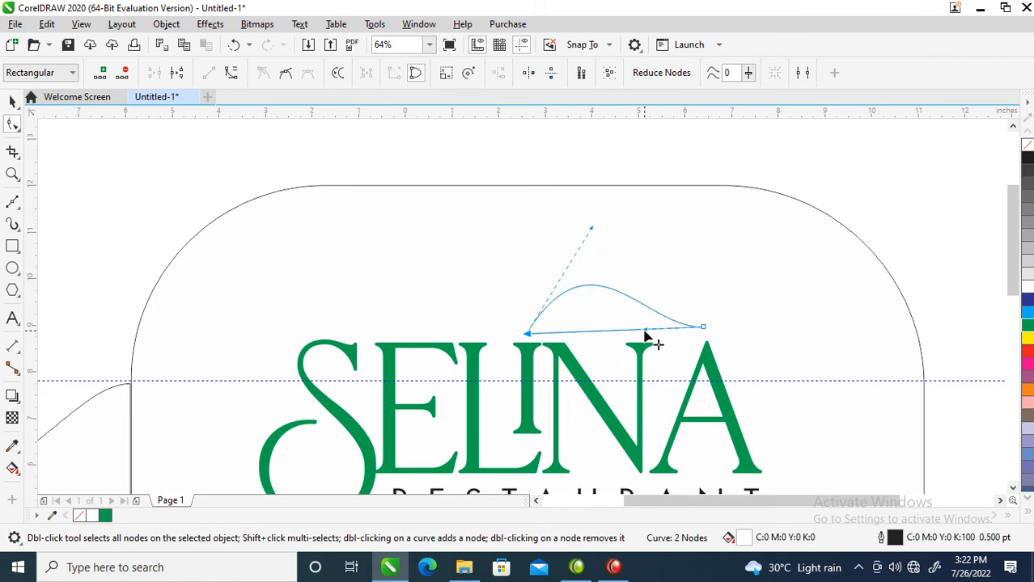
{"action": "mouse_move", "coordinate": [645, 334]}
{"action": "left_mouse_down"}
{"action": "mouse_move", "coordinate": [605, 348]}
{"action": "mouse_move", "coordinate": [639, 340]}
{"action": "mouse_move", "coordinate": [631, 338]}
{"action": "left_mouse_up"}
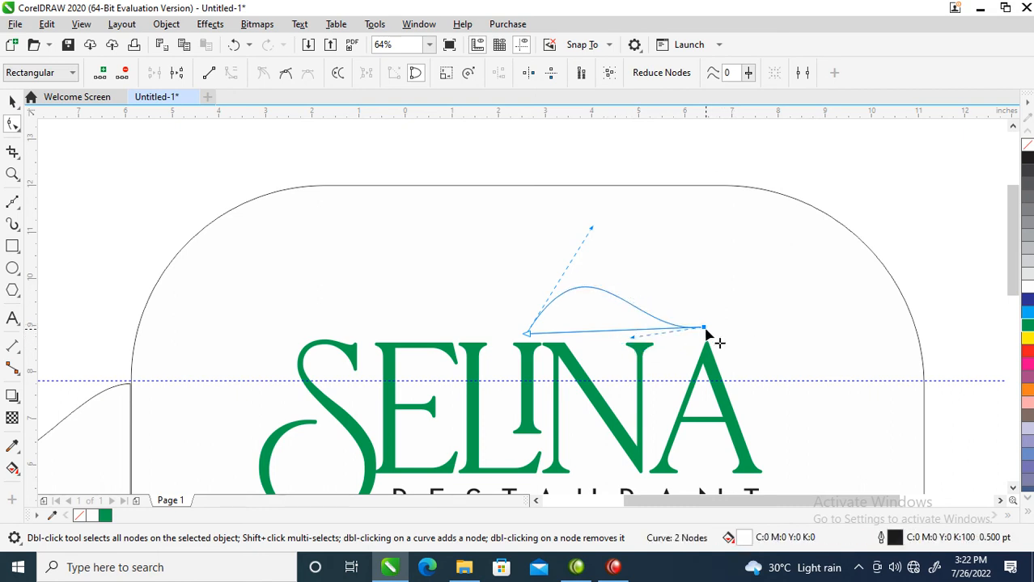
{"action": "left_click_drag", "start_coordinate": [705, 331], "coordinate": [706, 306]}
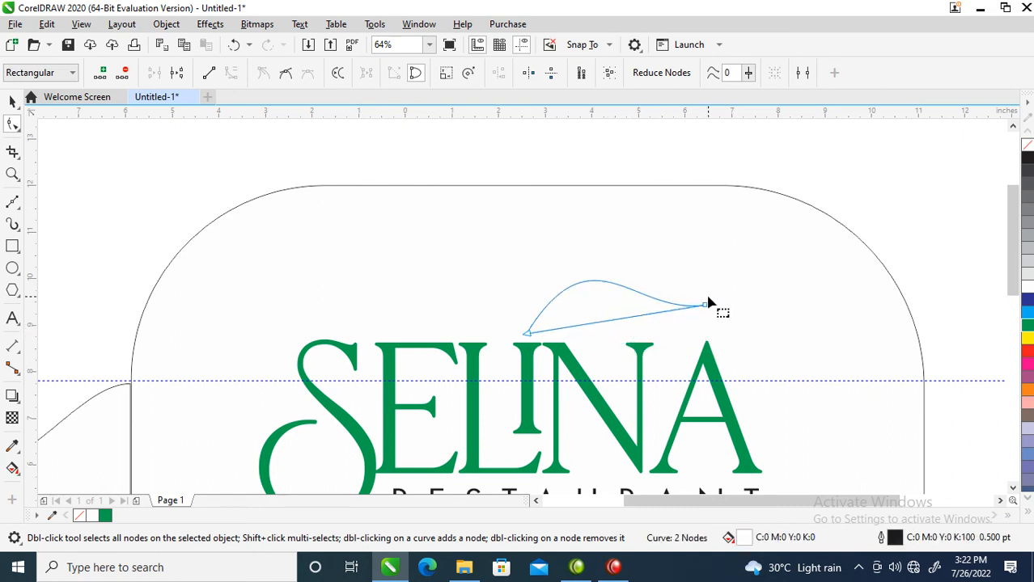
Convert the shape's straight lower edge to a curve and bend it into an S-wave, forming a leaf outline.
{"action": "left_click", "coordinate": [624, 344]}
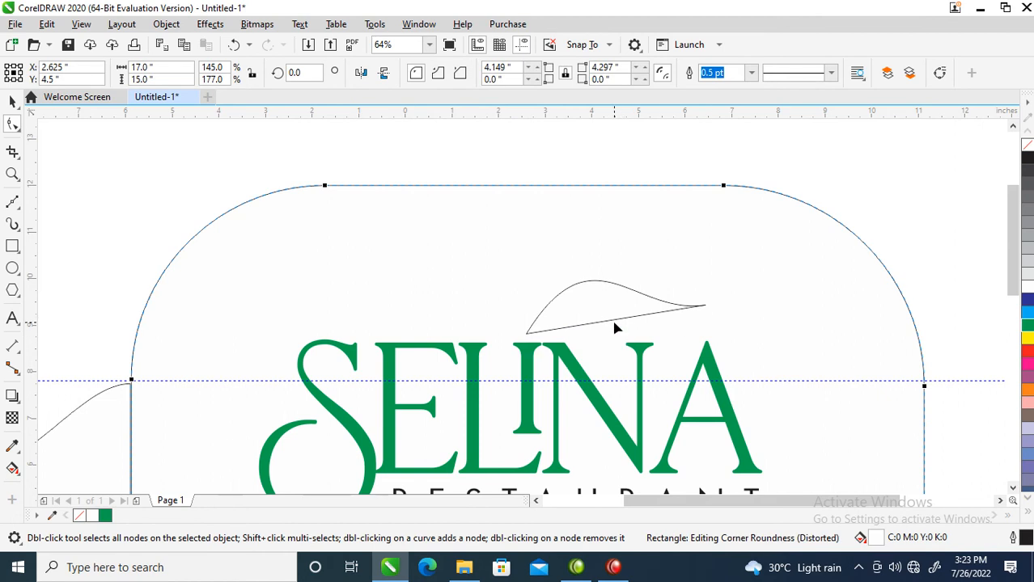
{"action": "left_click", "coordinate": [613, 319]}
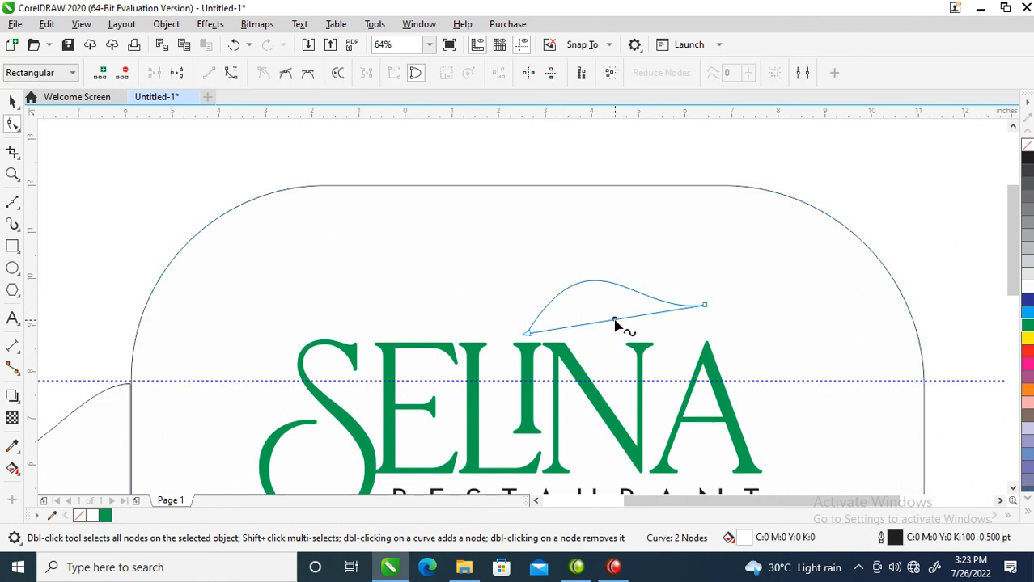
{"action": "right_click", "coordinate": [614, 322]}
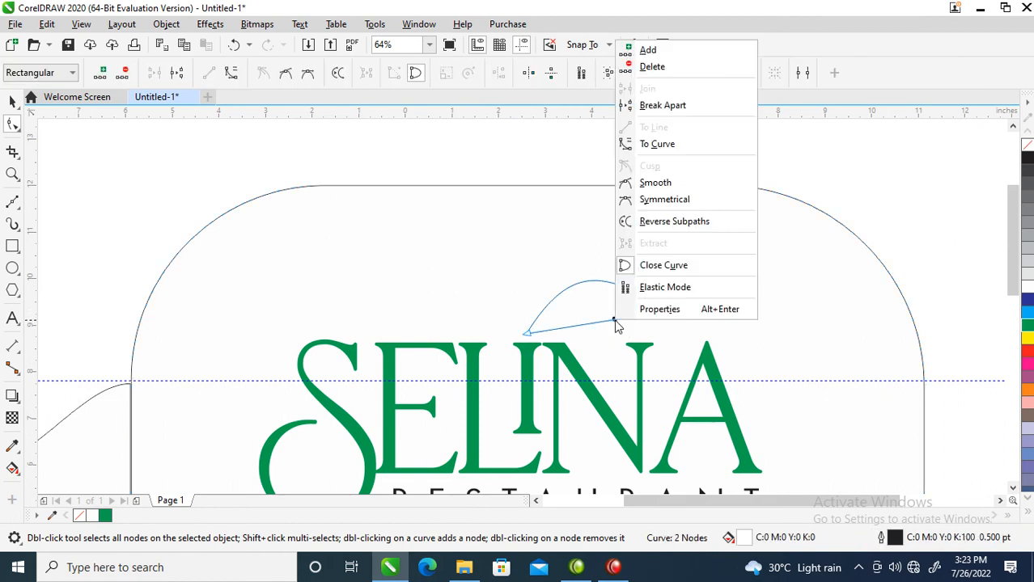
{"action": "left_click", "coordinate": [674, 146]}
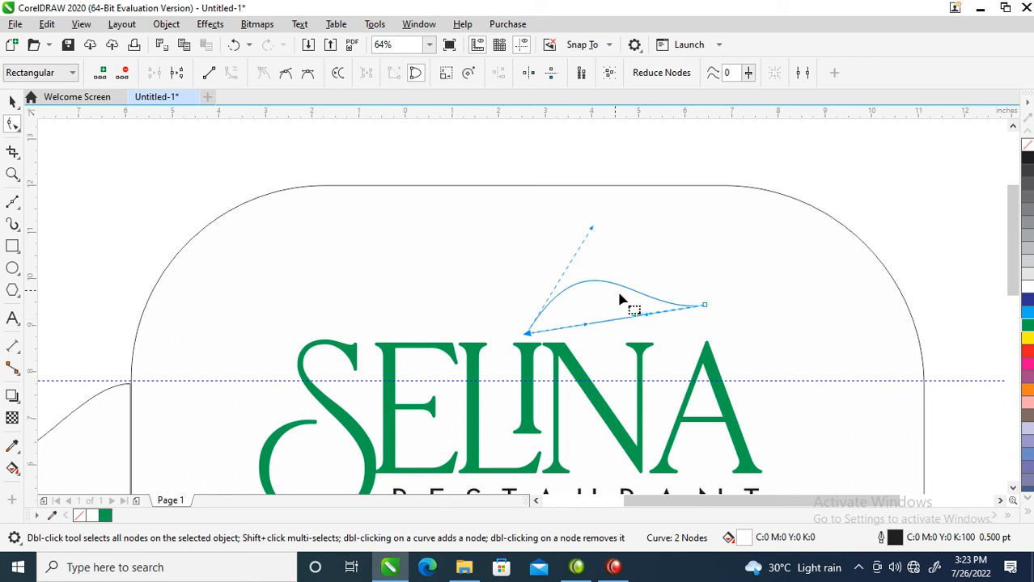
{"action": "left_click_drag", "start_coordinate": [586, 325], "coordinate": [590, 267]}
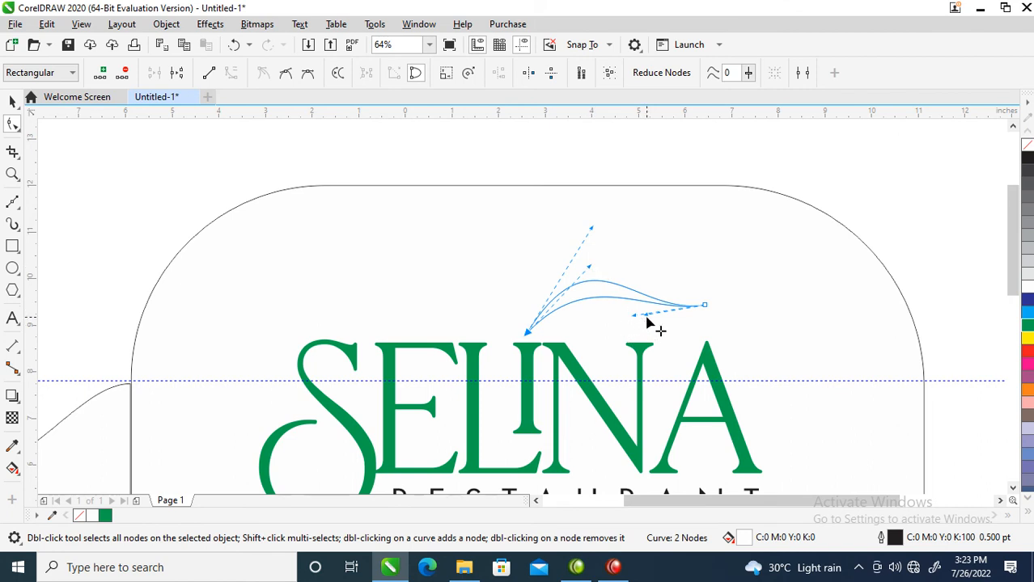
{"action": "left_click_drag", "start_coordinate": [646, 318], "coordinate": [630, 383]}
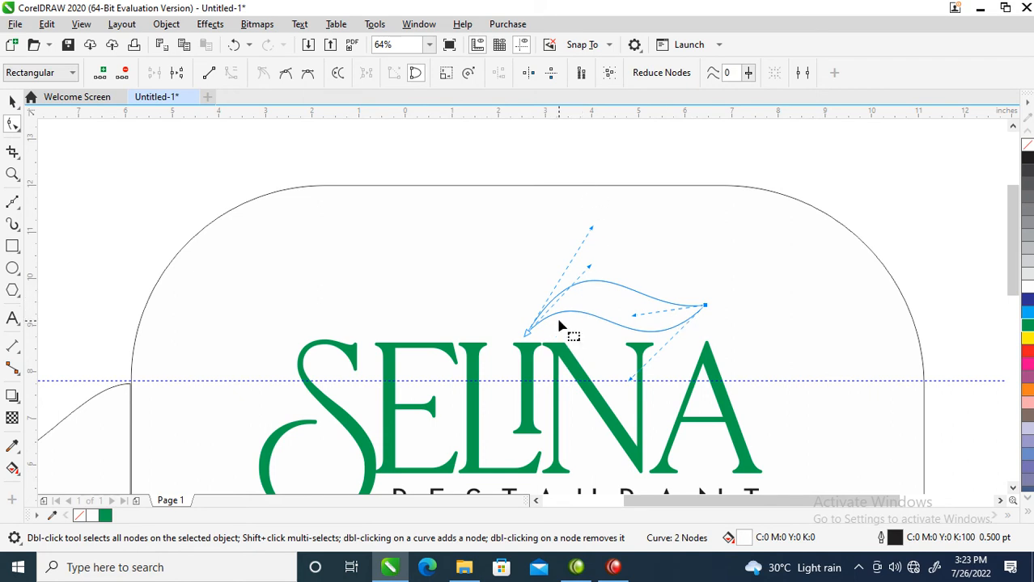
Fill the leaf shape with green (C100 M0 Y100 K0) and remove its outline.
{"action": "key", "text": "space"}
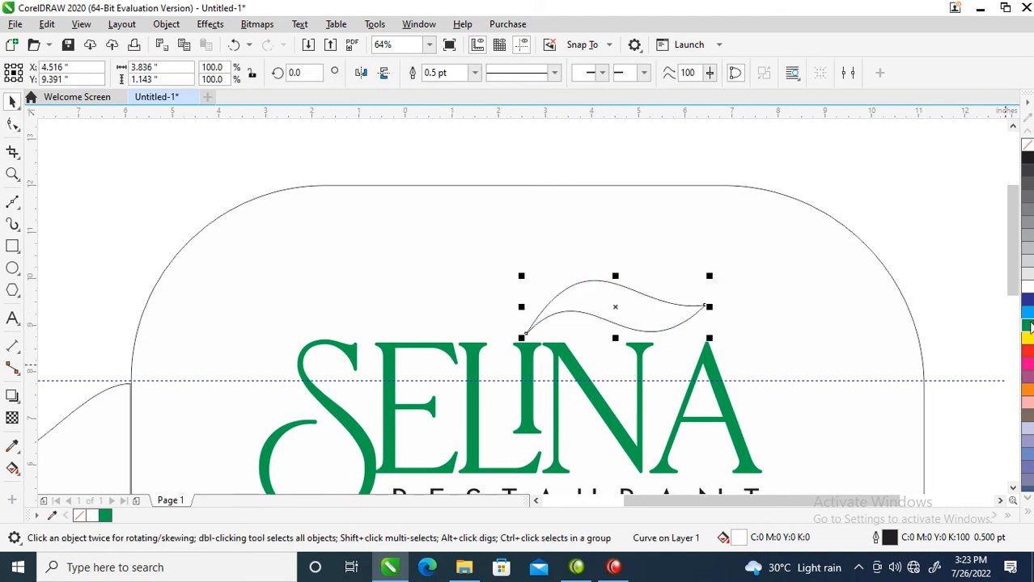
{"action": "left_click", "coordinate": [859, 567]}
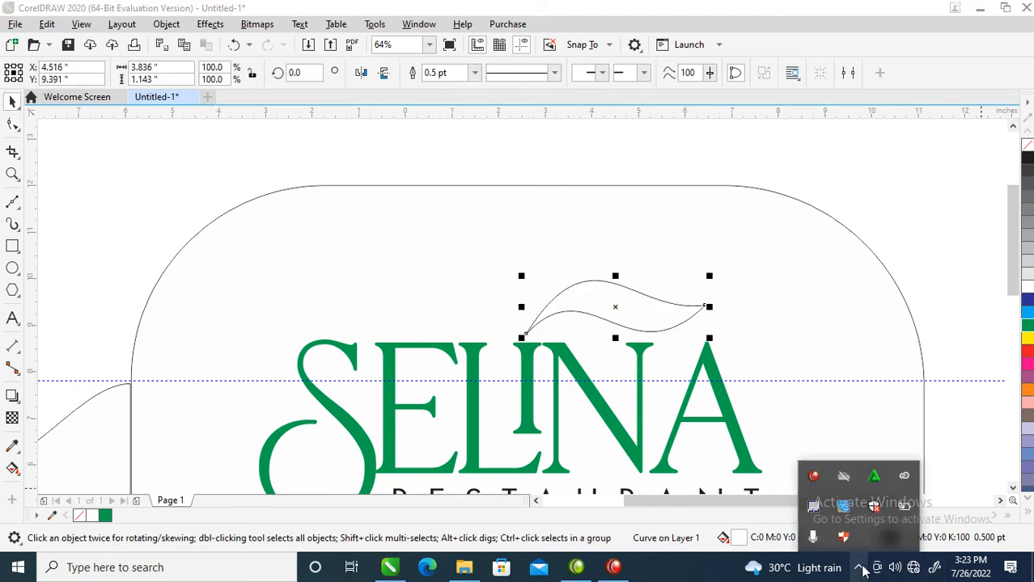
{"action": "left_click", "coordinate": [1030, 325]}
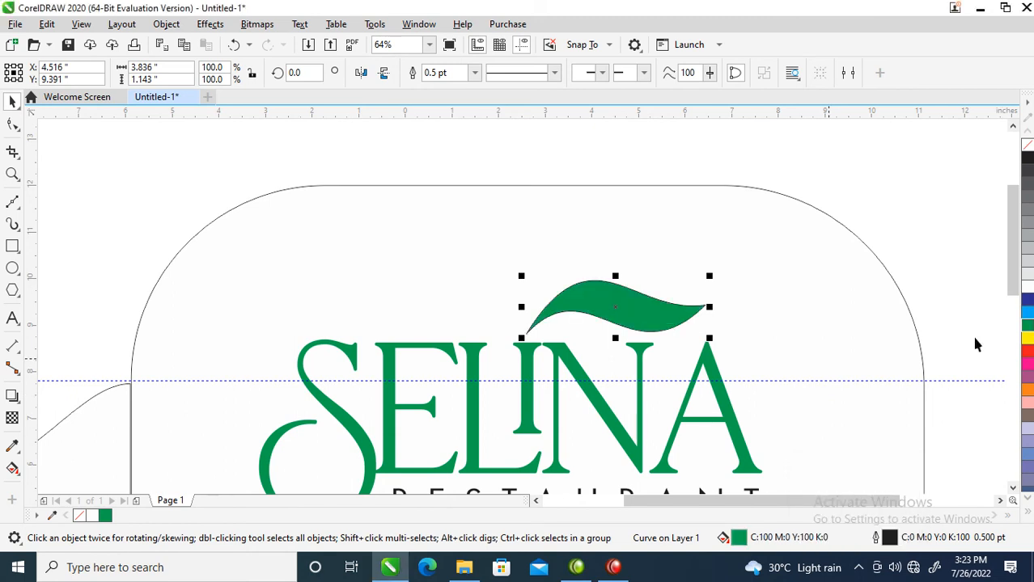
{"action": "right_click", "coordinate": [1028, 146]}
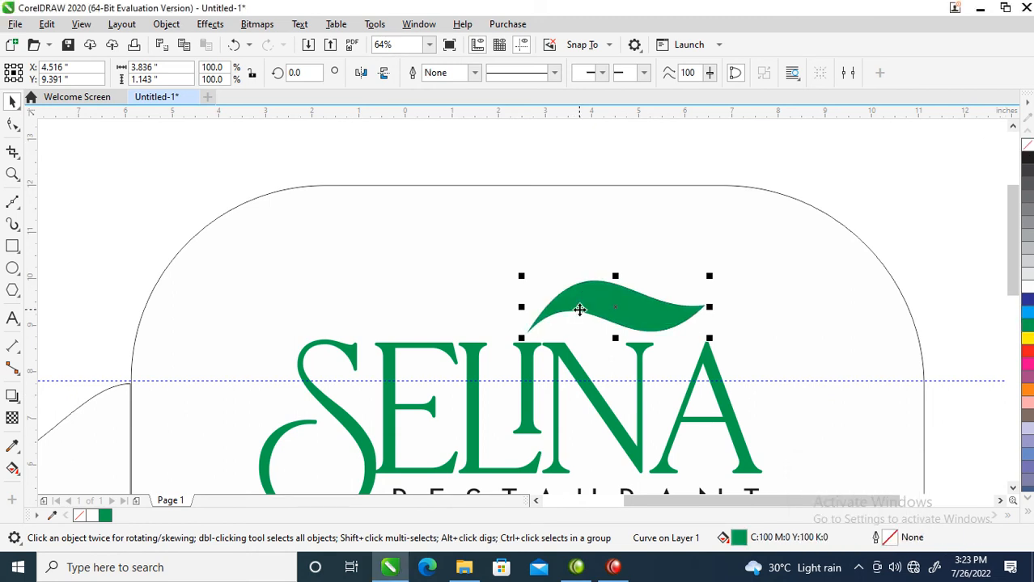
Recolor the leaf shape above the logo black (K100).
{"action": "scroll", "coordinate": [577, 305], "scroll_direction": "down", "scroll_amount": 4}
{"action": "key", "text": "z"}
{"action": "left_click_drag", "start_coordinate": [425, 243], "coordinate": [688, 390]}
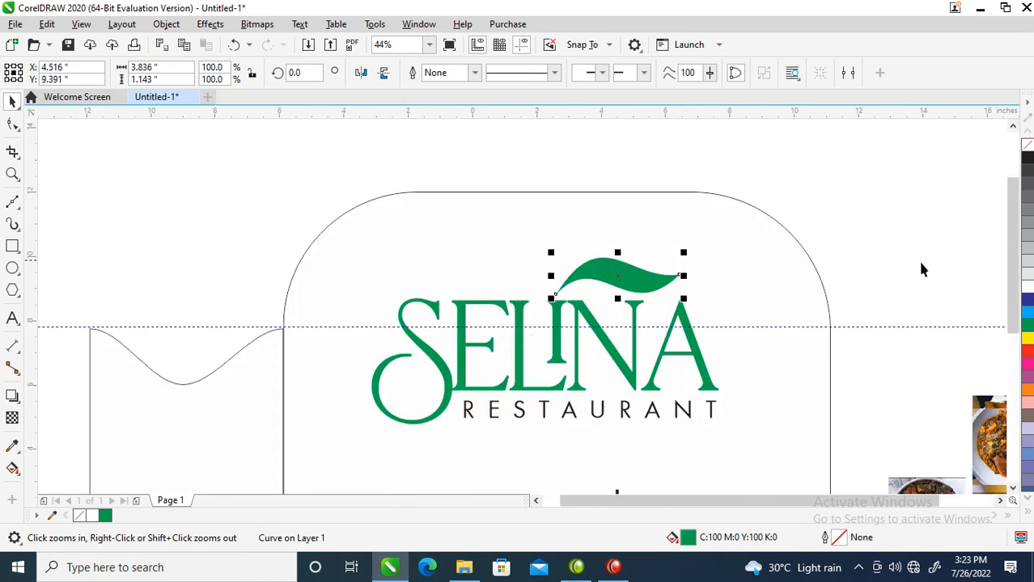
{"action": "left_click", "coordinate": [1029, 162]}
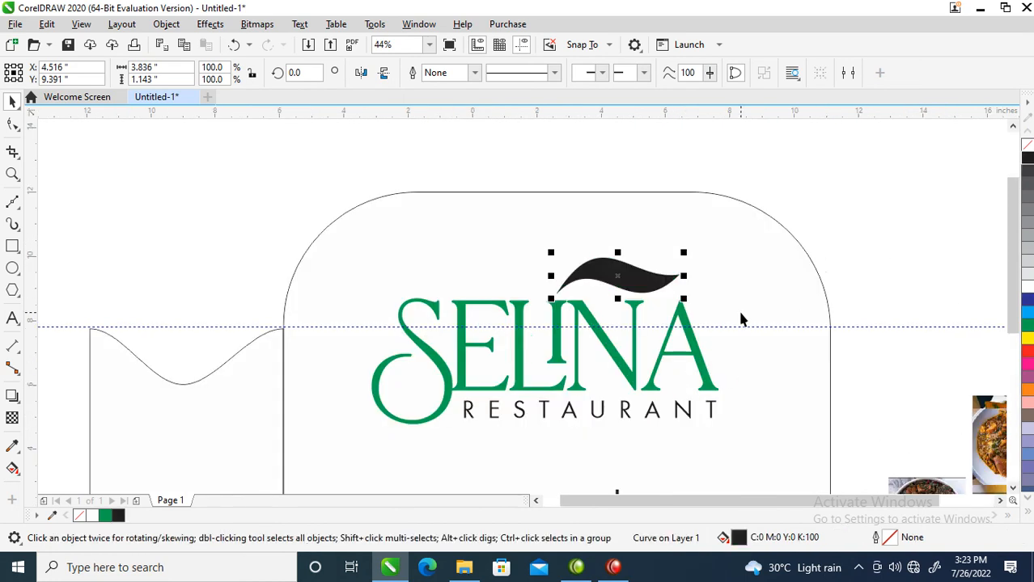
Move the leaf down about 0.33 inch so it touches the tops of the letters "INA".
{"action": "left_click", "coordinate": [615, 270]}
{"action": "double_click", "coordinate": [615, 267]}
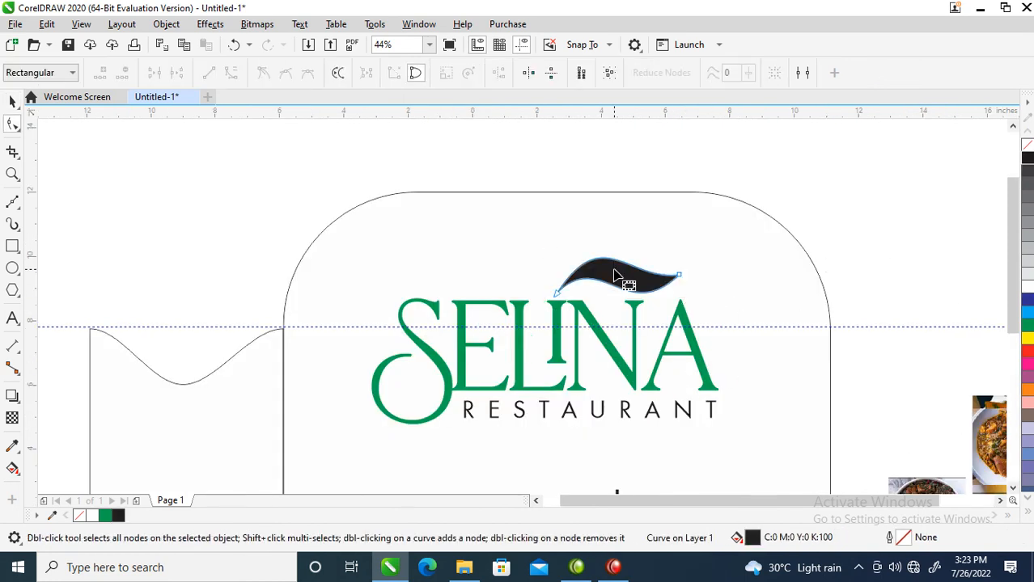
{"action": "key", "text": "space"}
{"action": "left_click", "coordinate": [629, 277]}
{"action": "double_click", "coordinate": [624, 275]}
{"action": "key", "text": "space"}
{"action": "left_click_drag", "start_coordinate": [621, 275], "coordinate": [616, 286]}
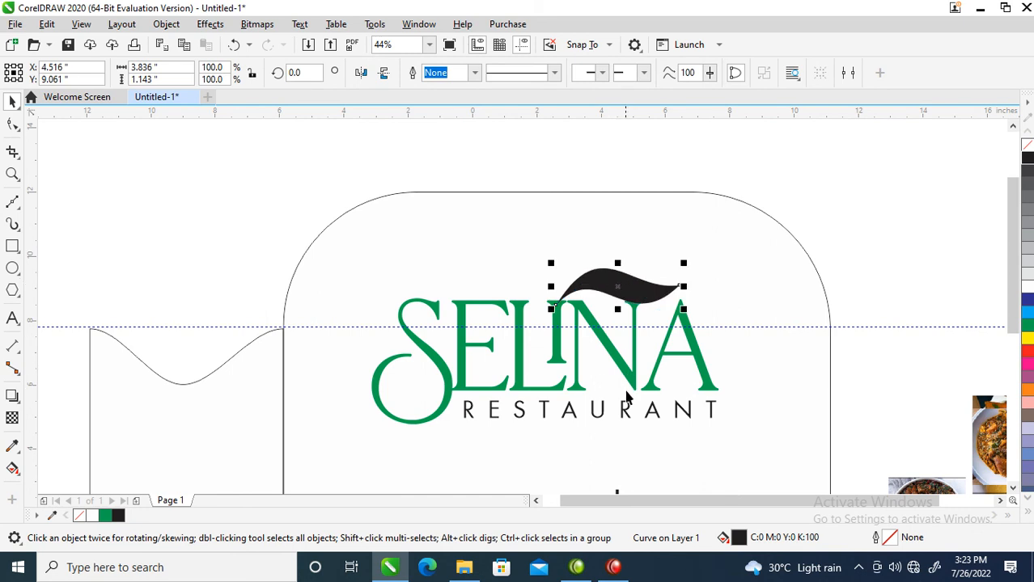
Fill the left panel with the wavy top edge green and apply a linear fountain fill running from its base upward.
{"action": "scroll", "coordinate": [482, 274], "scroll_direction": "down", "scroll_amount": 4}
{"action": "key", "text": "z"}
{"action": "left_click_drag", "start_coordinate": [326, 196], "coordinate": [652, 443]}
{"action": "left_click", "coordinate": [644, 284]}
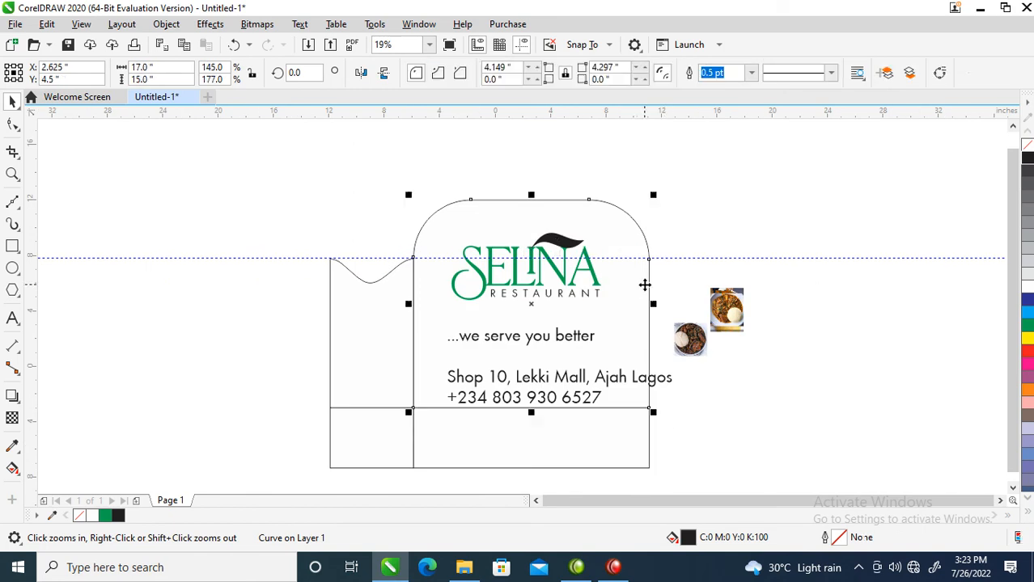
{"action": "left_click", "coordinate": [371, 341]}
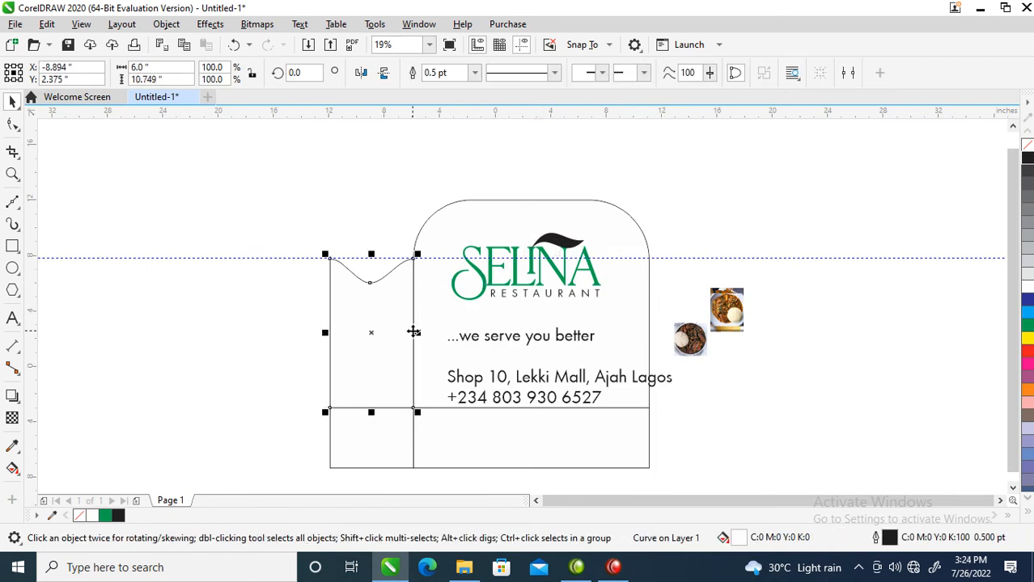
{"action": "left_click", "coordinate": [1029, 326]}
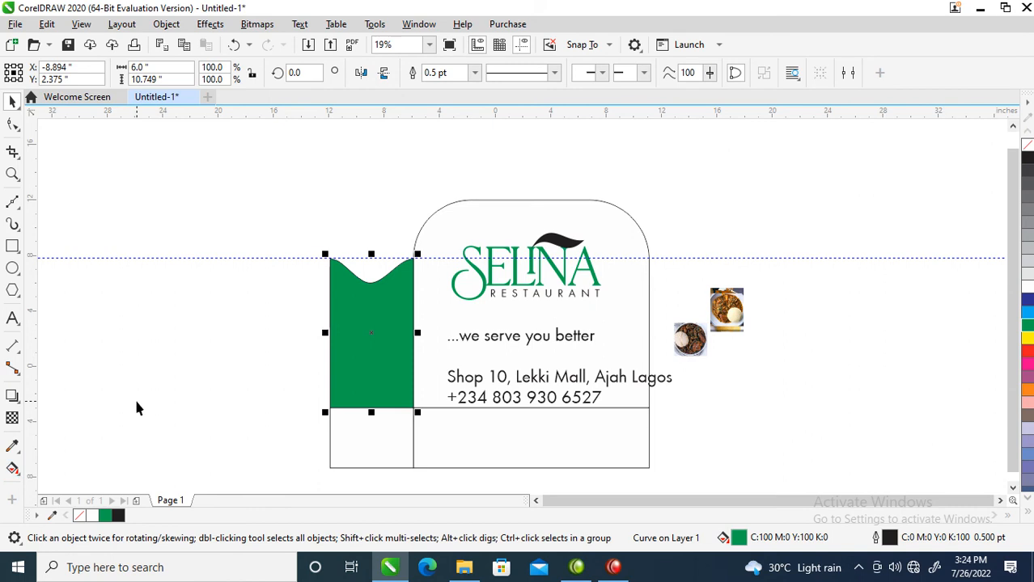
{"action": "left_click", "coordinate": [12, 469]}
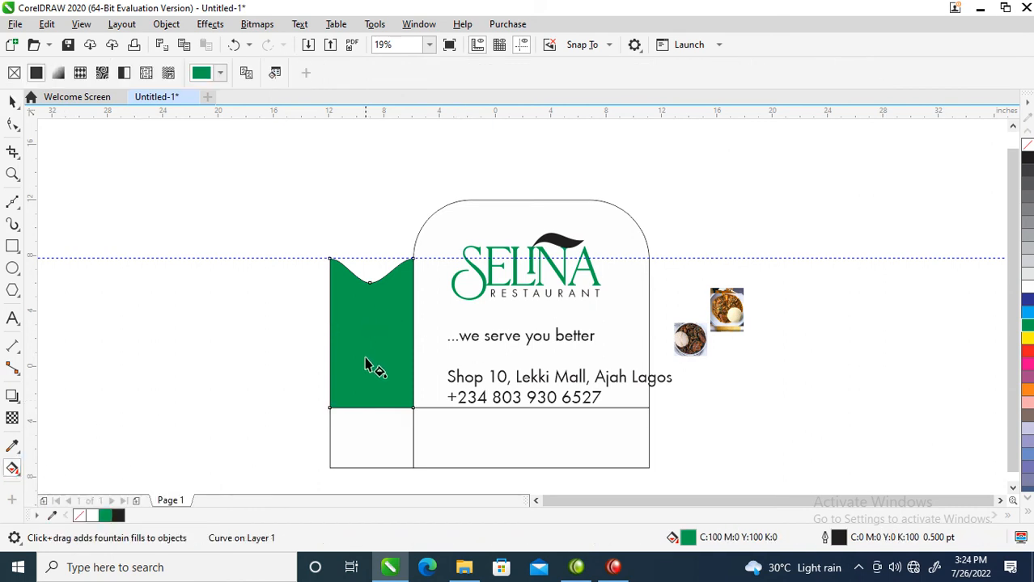
{"action": "left_click_drag", "start_coordinate": [387, 390], "coordinate": [380, 257]}
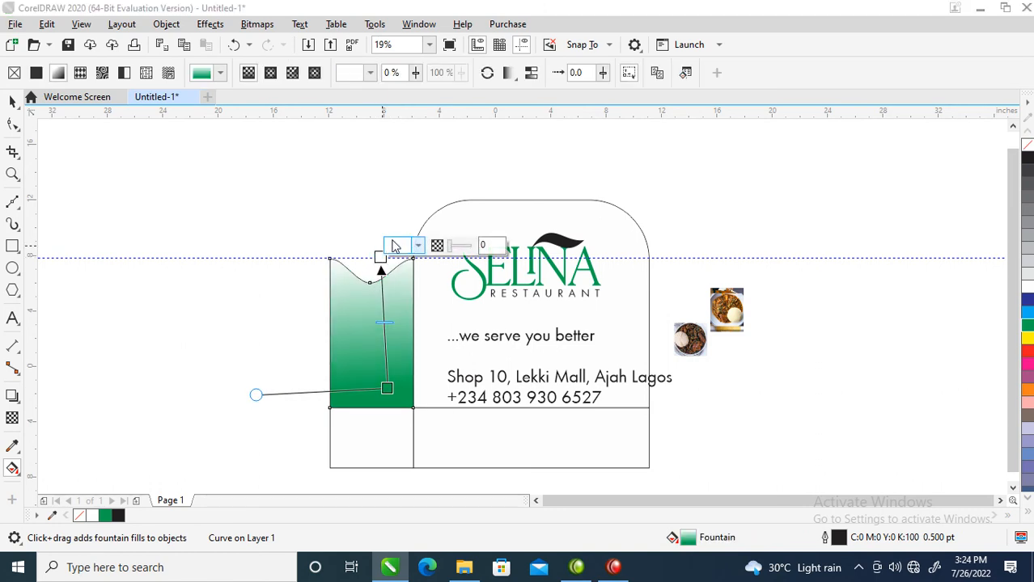
Set the upper end color of the panel's gradient to dark green, C79 M51 Y88 K68.
{"action": "left_click", "coordinate": [396, 245]}
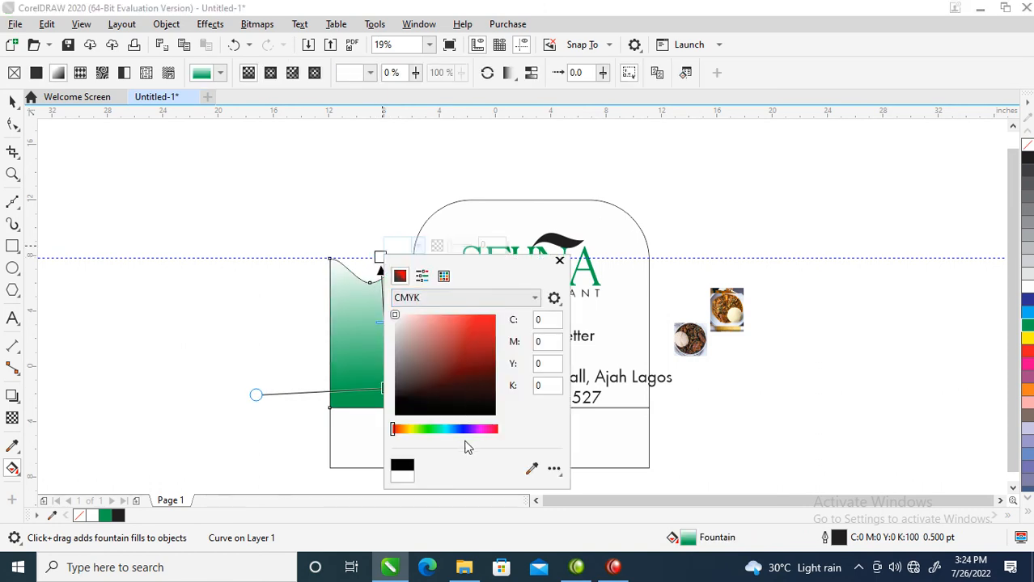
{"action": "left_click", "coordinate": [426, 431]}
{"action": "left_click", "coordinate": [491, 392]}
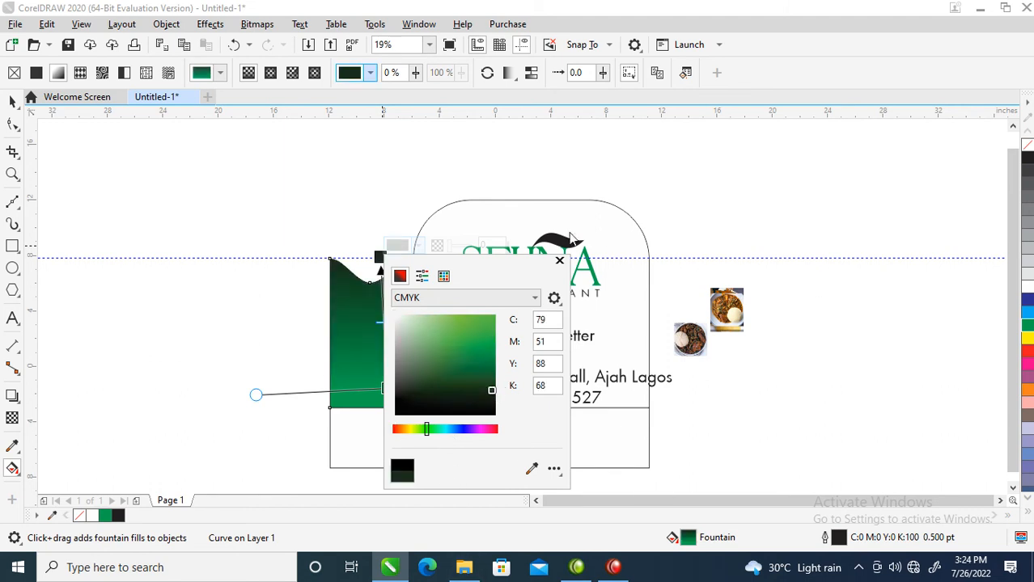
{"action": "left_click", "coordinate": [559, 263]}
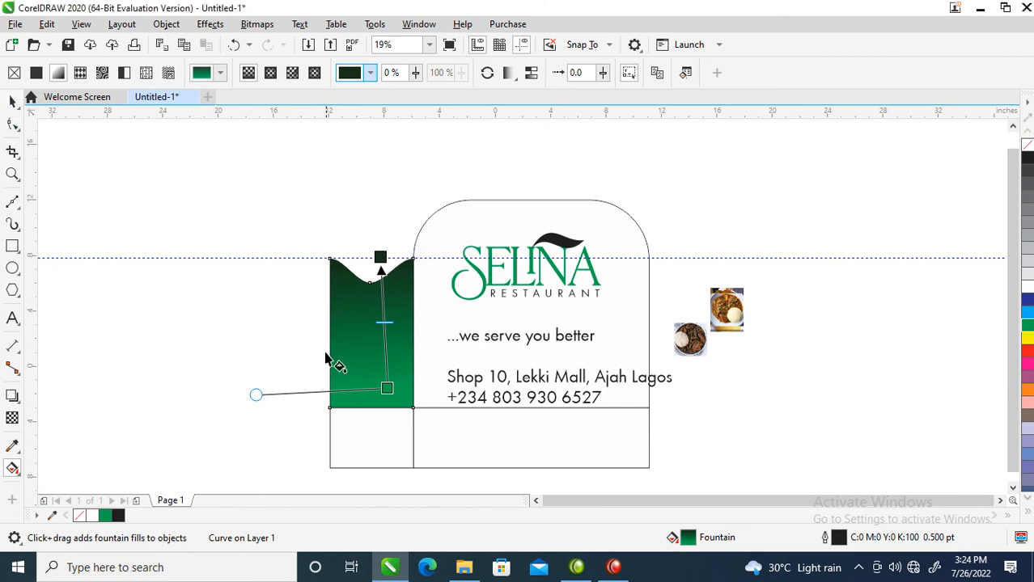
{"action": "left_click", "coordinate": [12, 101]}
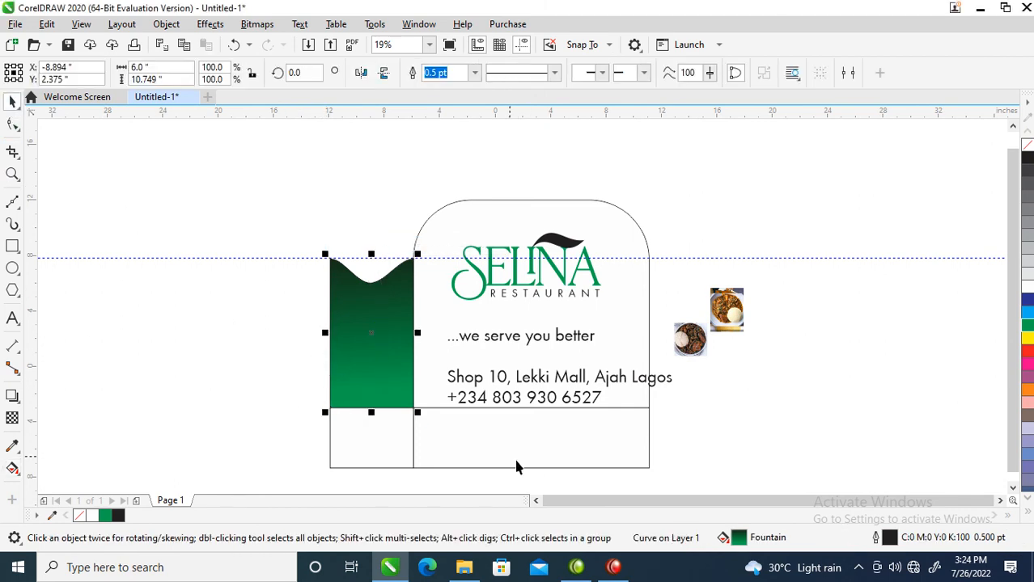
Fill the two rectangular panels along the base of the layout with green (C100 M0 Y100 K0).
{"action": "double_click", "coordinate": [391, 459]}
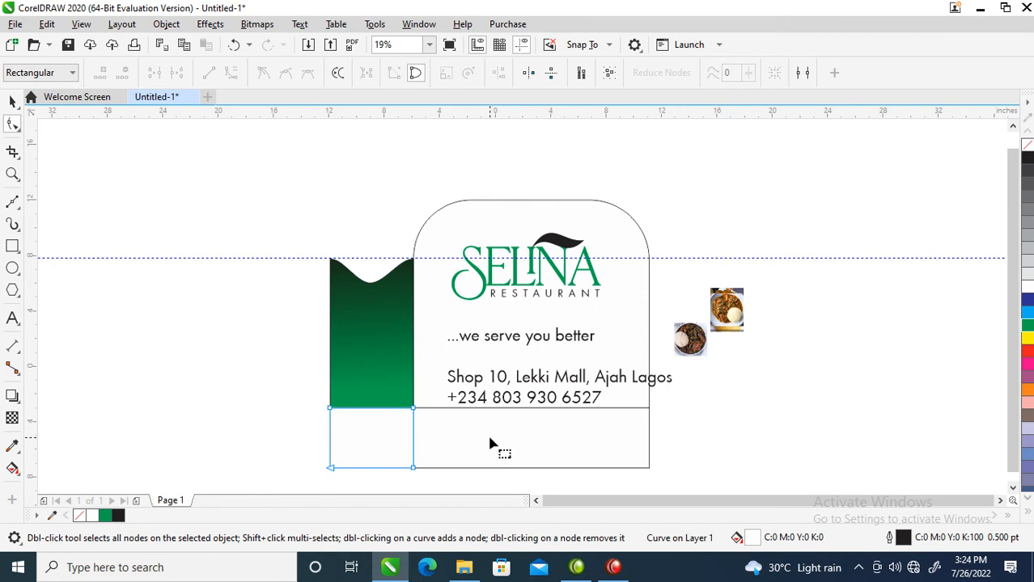
{"action": "key", "text": "space"}
{"action": "left_click", "coordinate": [497, 436], "text": "shift"}
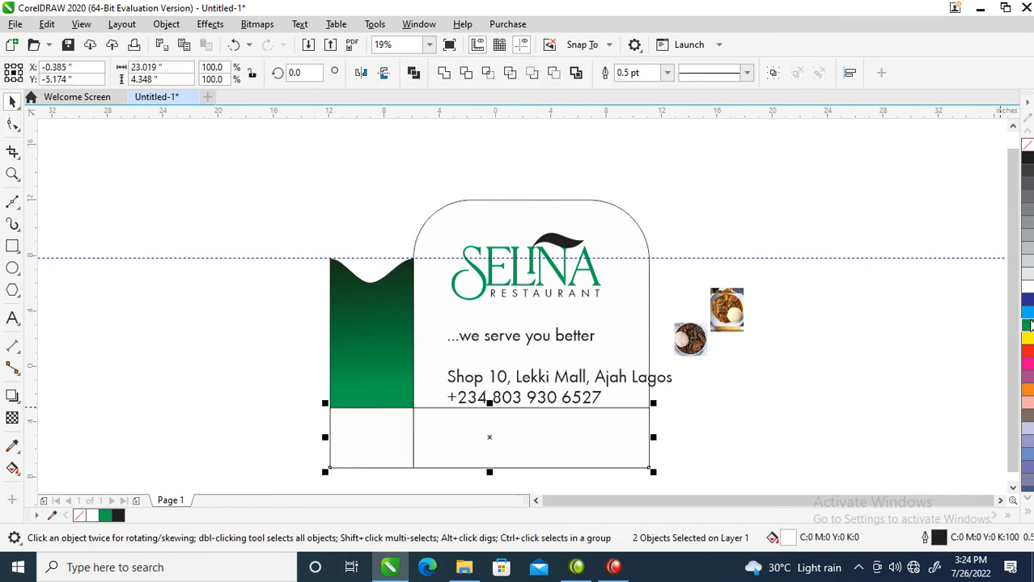
{"action": "left_click", "coordinate": [1027, 325]}
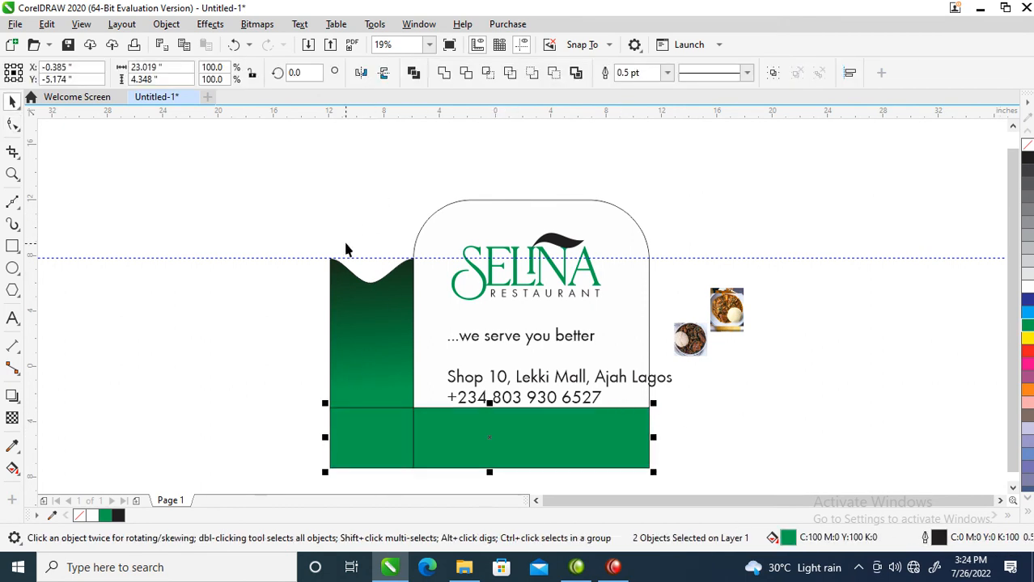
Move the slogan "...we serve you better" up to sit just beneath the word "RESTAURANT".
{"action": "key", "text": "z"}
{"action": "left_click_drag", "start_coordinate": [277, 189], "coordinate": [758, 431]}
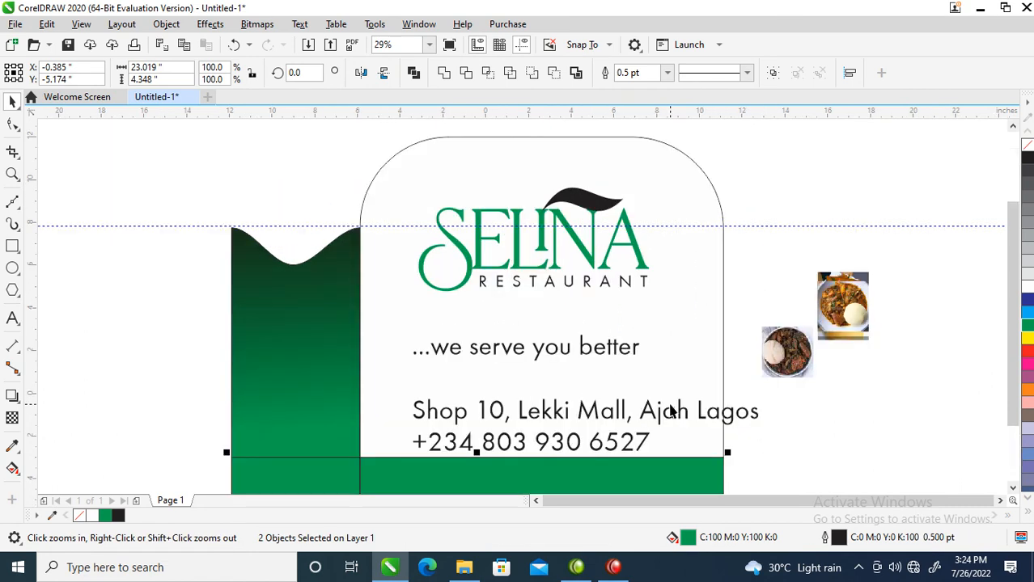
{"action": "left_click_drag", "start_coordinate": [636, 352], "coordinate": [652, 314]}
{"action": "double_click", "coordinate": [651, 310]}
{"action": "key", "text": "ctrl+space"}
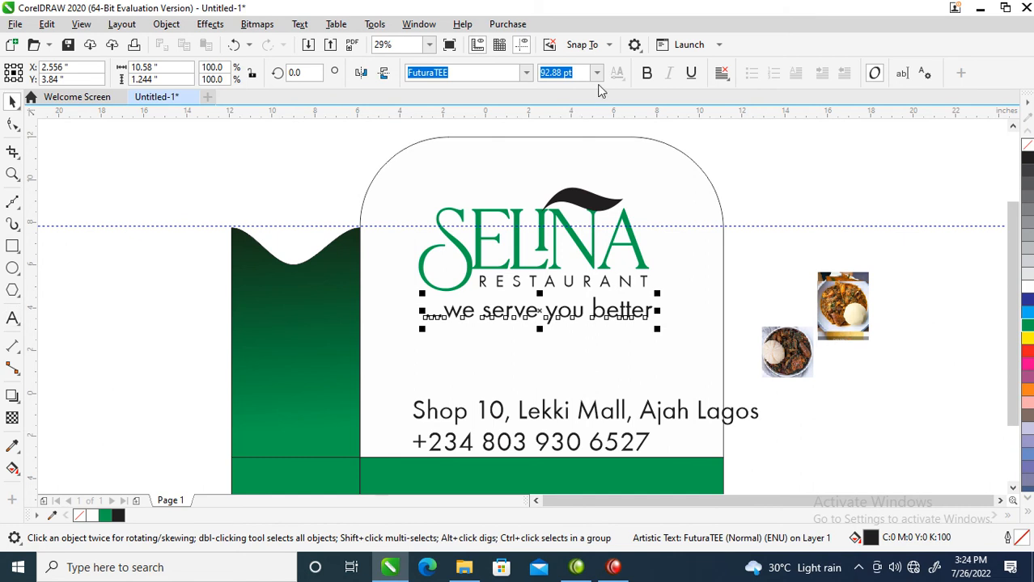
Change the slogan's font to Edwardian Script ITC.
{"action": "left_click", "coordinate": [527, 74]}
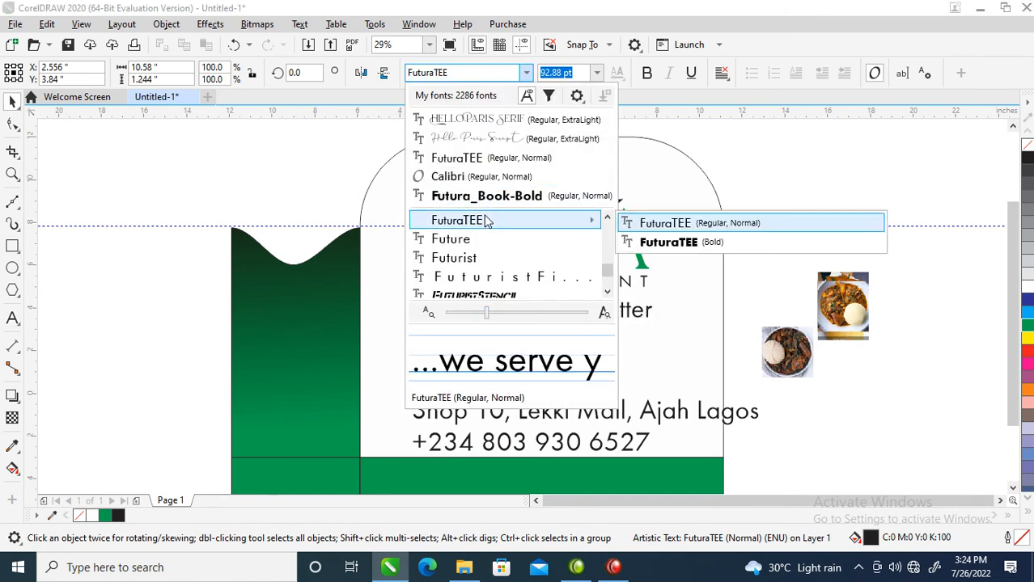
{"action": "mouse_move", "coordinate": [500, 223]}
{"action": "type", "text": "ed"}
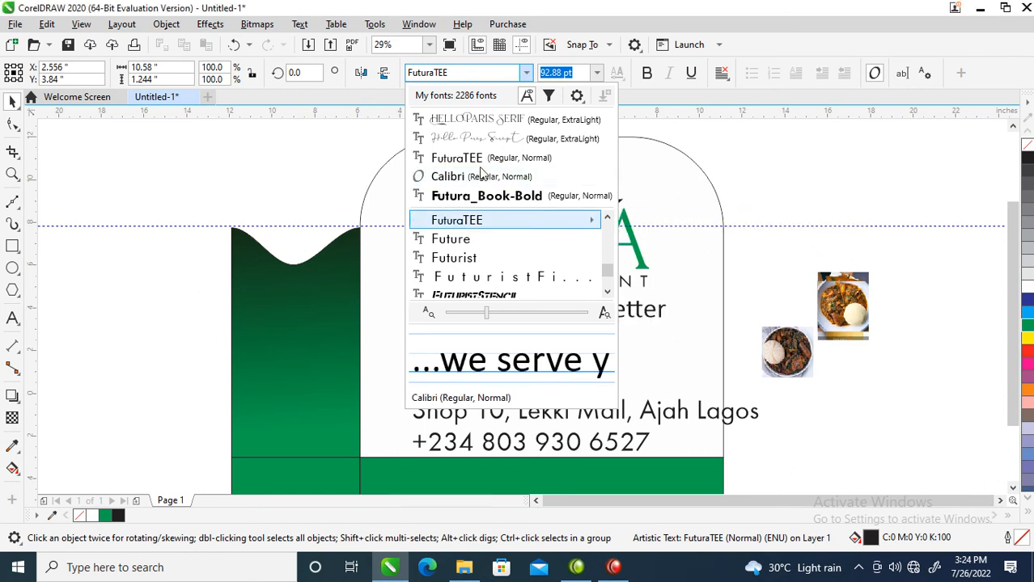
{"action": "key", "text": "Return"}
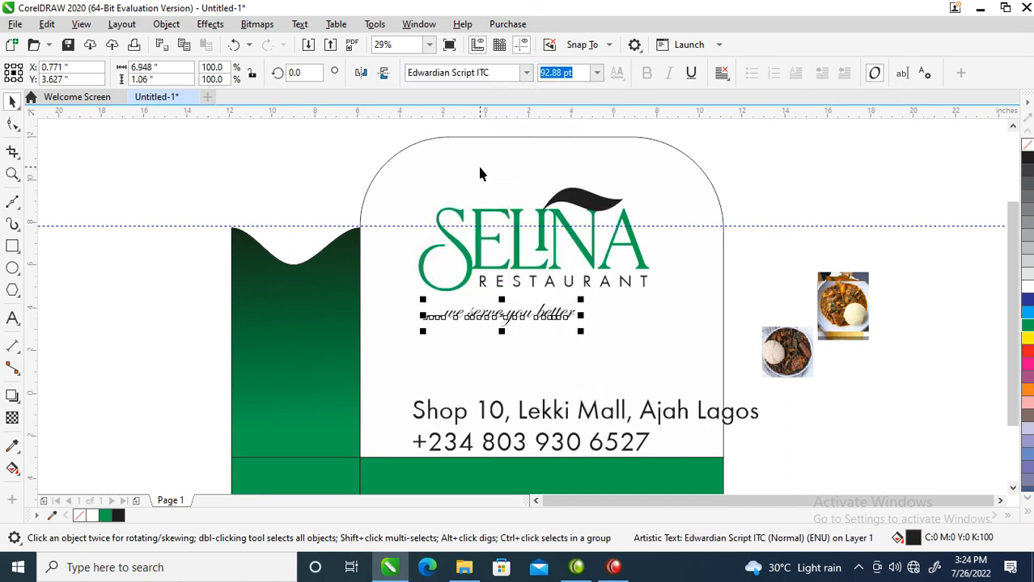
Shift the slogan sideways to sit roughly centered under "RESTAURANT", leaving a small gap below the word.
{"action": "left_click_drag", "start_coordinate": [524, 318], "coordinate": [563, 314]}
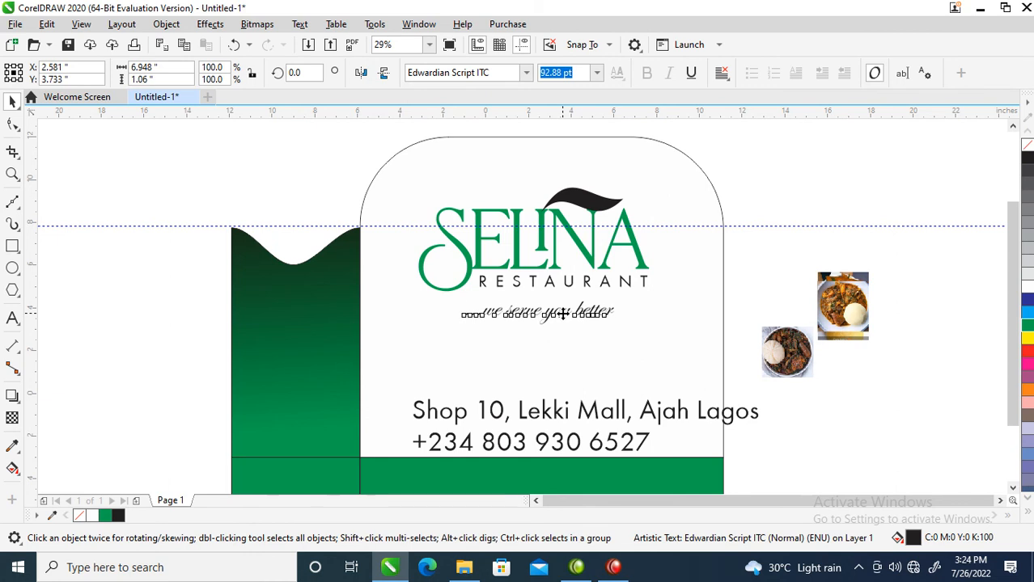
{"action": "double_click", "coordinate": [566, 305]}
{"action": "double_click", "coordinate": [555, 316]}
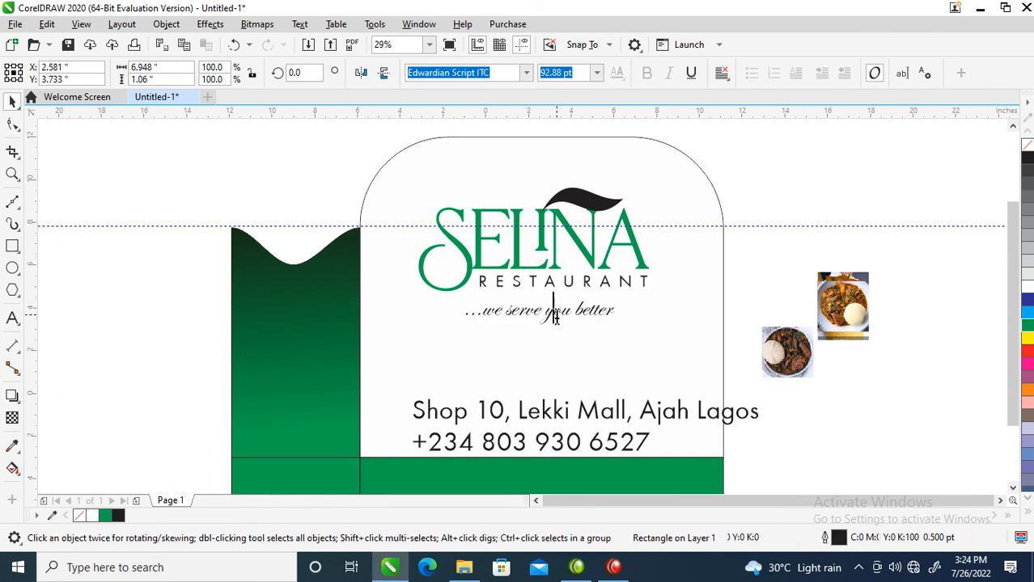
{"action": "key", "text": "ctrl+space"}
{"action": "left_click_drag", "start_coordinate": [545, 316], "coordinate": [548, 308]}
{"action": "left_click", "coordinate": [549, 308]}
{"action": "left_click", "coordinate": [547, 315]}
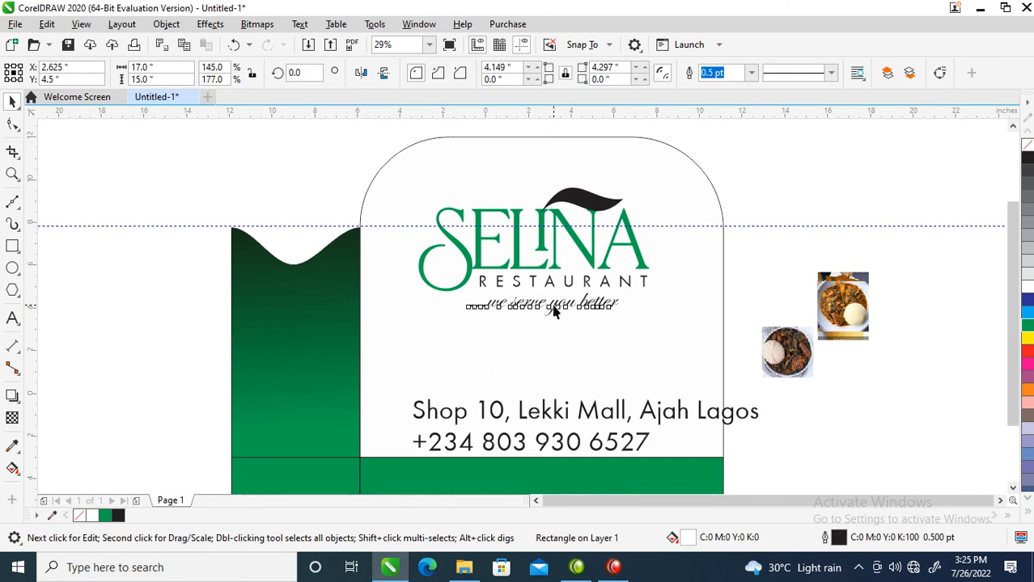
{"action": "left_click", "coordinate": [555, 317]}
{"action": "left_click_drag", "start_coordinate": [555, 316], "coordinate": [555, 321]}
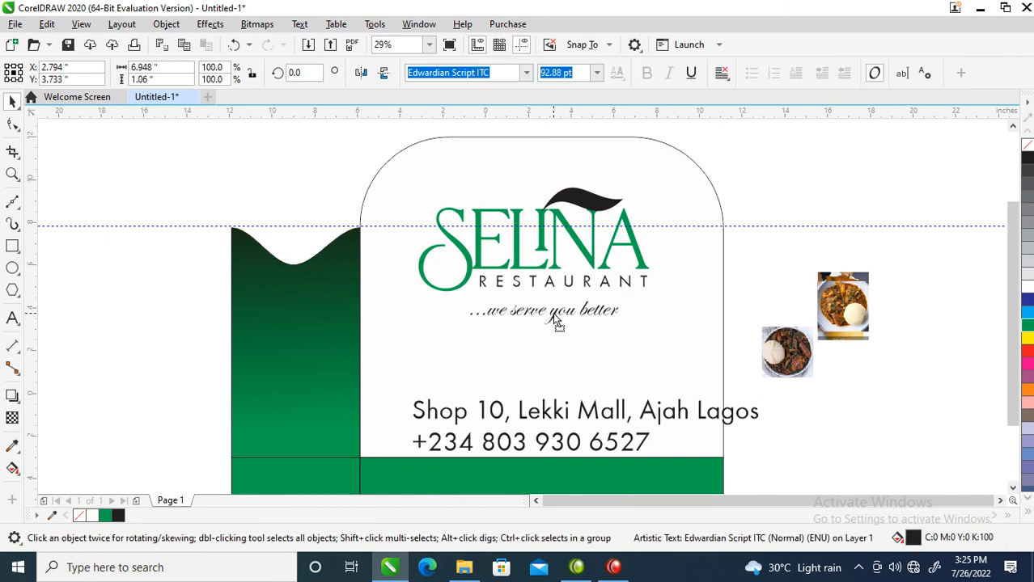
Group the three logo pieces, and center the logo and the slogan horizontally on the rounded panel.
{"action": "left_click_drag", "start_coordinate": [779, 163], "coordinate": [380, 307]}
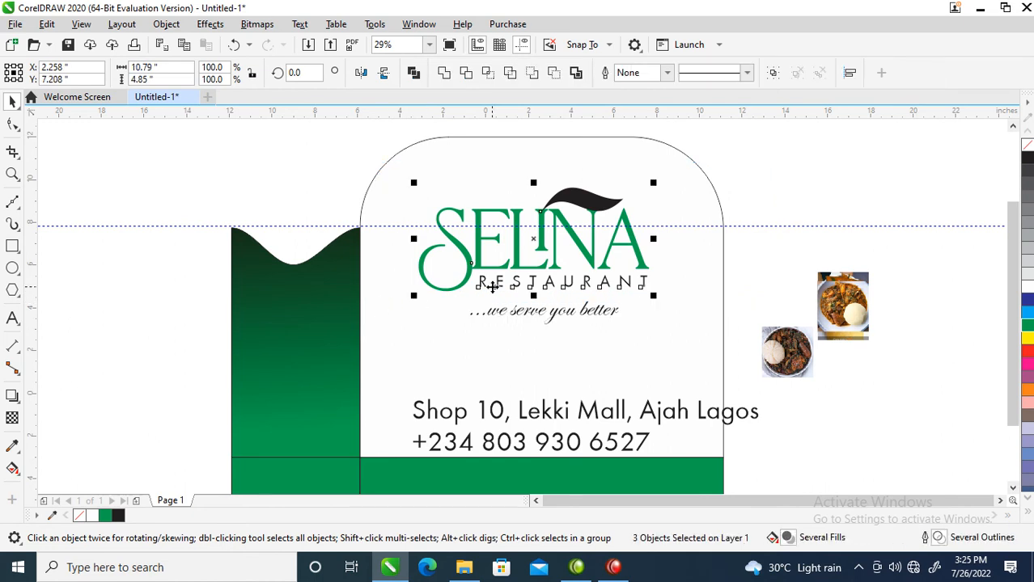
{"action": "key", "text": "ctrl+g"}
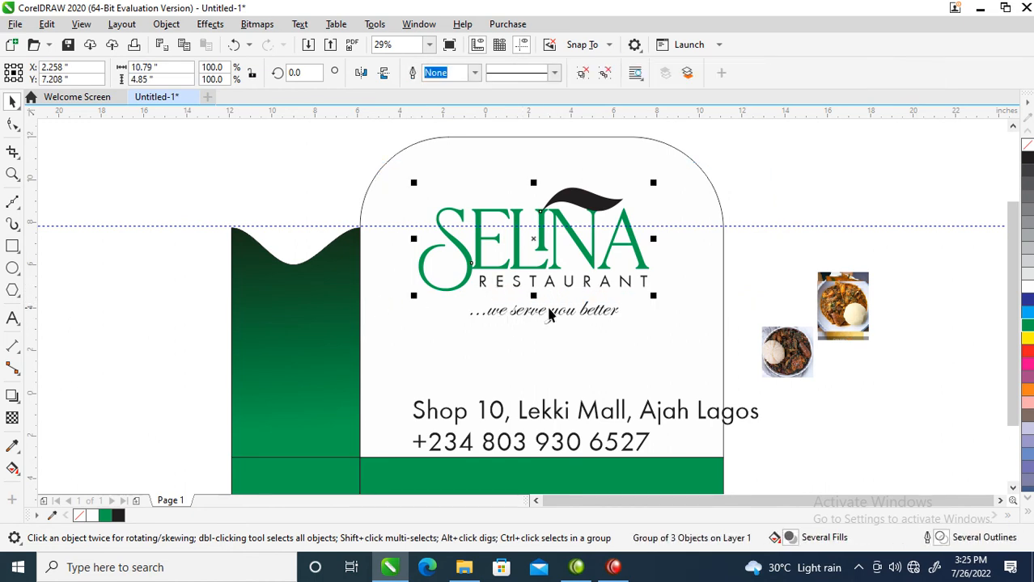
{"action": "left_click", "coordinate": [553, 314], "text": "shift"}
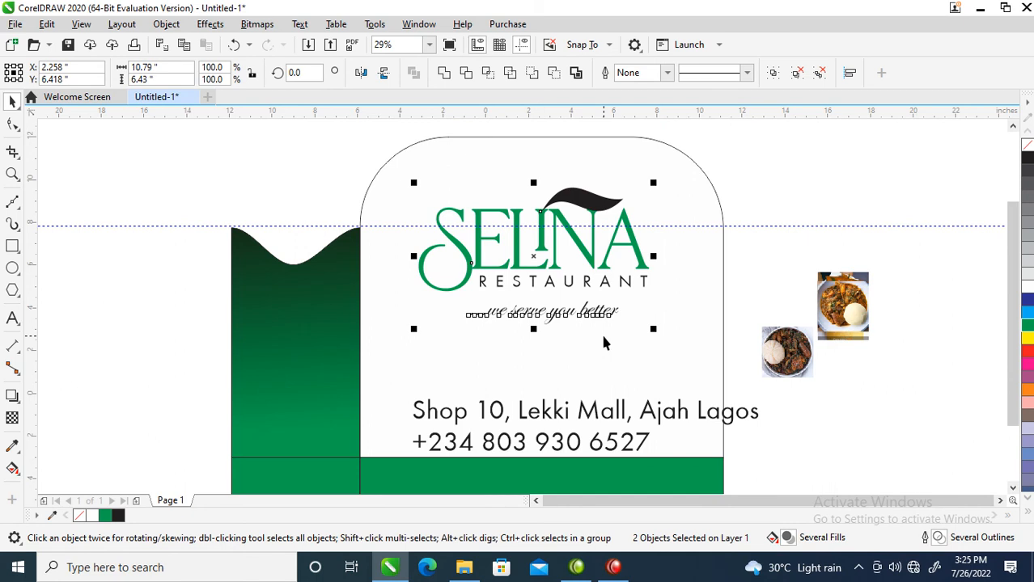
{"action": "left_click", "coordinate": [603, 343], "text": "shift"}
{"action": "key", "text": "c"}
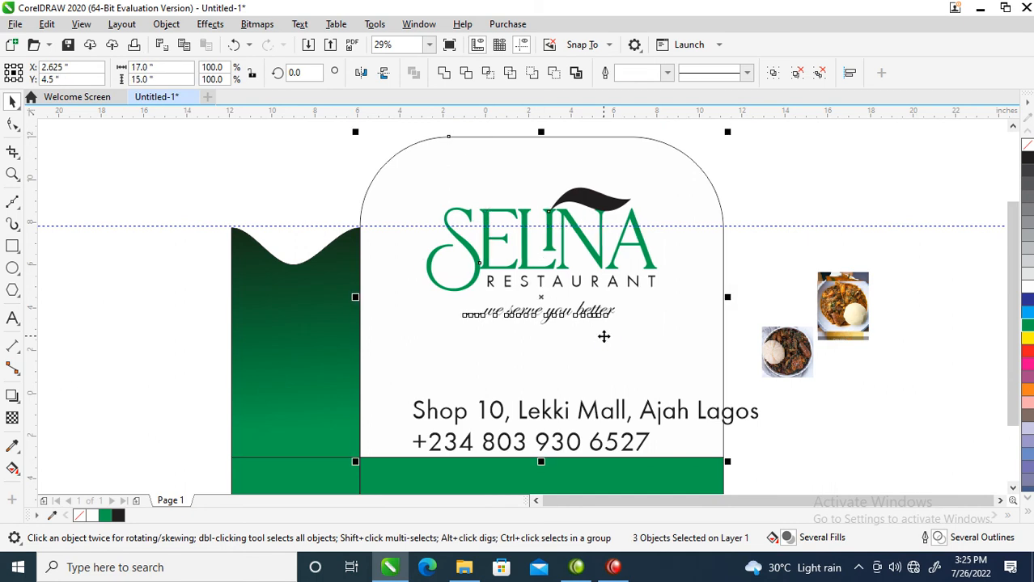
{"action": "left_click", "coordinate": [748, 179]}
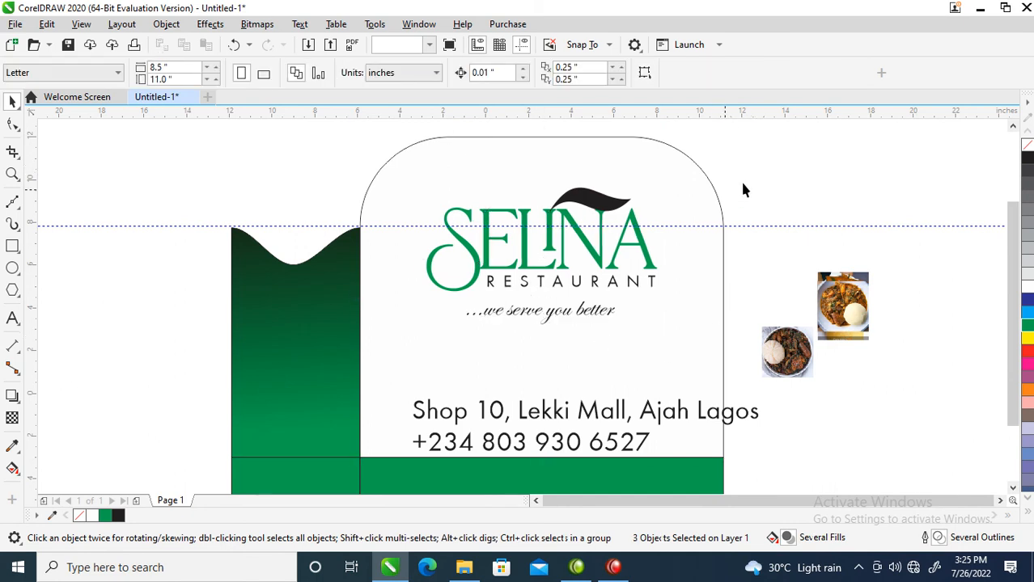
Center-align the address line with the phone line and scale both down to about 51 pt.
{"action": "left_click", "coordinate": [558, 426]}
{"action": "left_click", "coordinate": [570, 445], "text": "shift"}
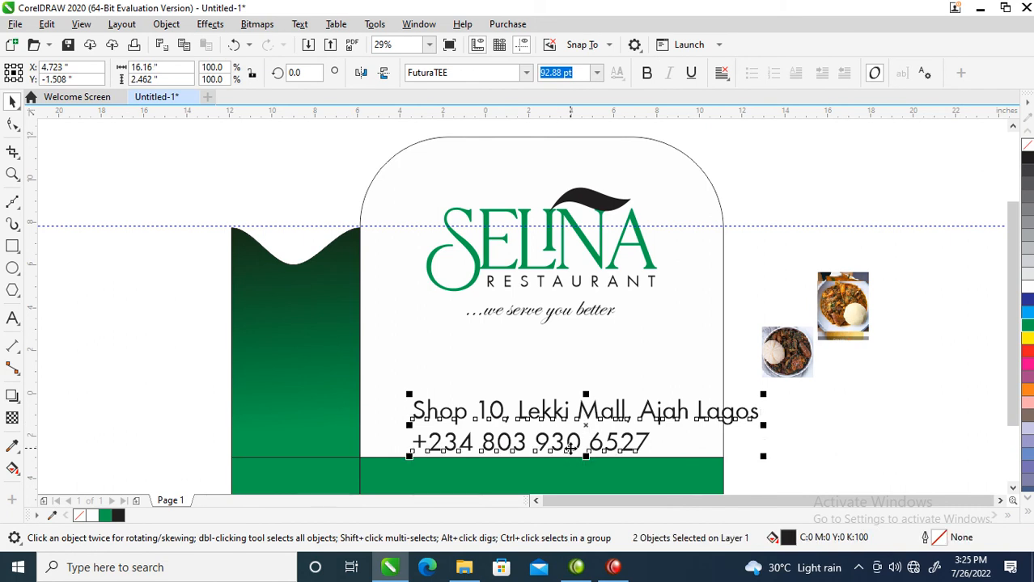
{"action": "key", "text": "c"}
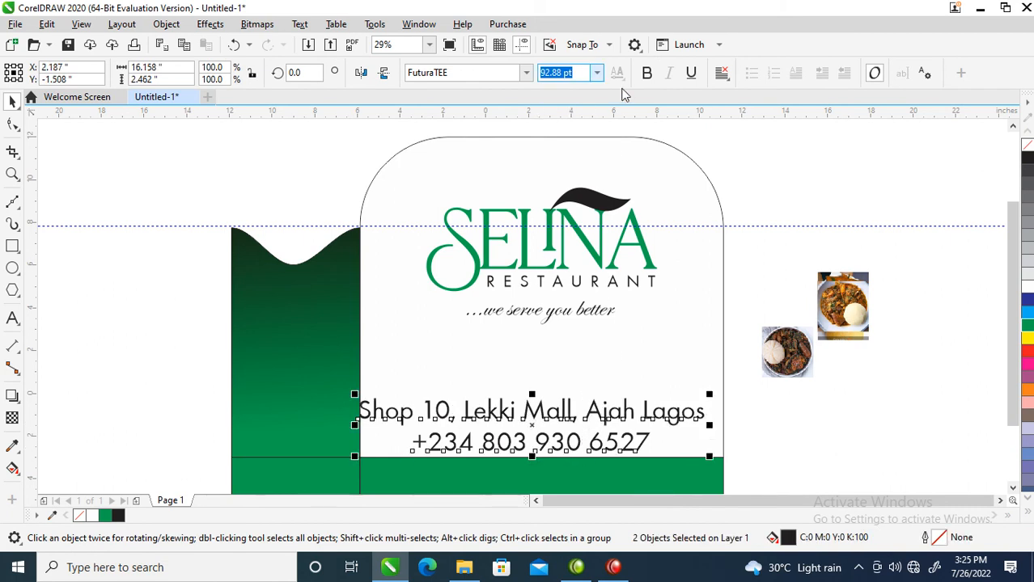
{"action": "left_click_drag", "start_coordinate": [709, 394], "coordinate": [632, 391]}
Center the address and phone lines horizontally on the rounded panel.
{"action": "double_click", "coordinate": [566, 421]}
{"action": "key", "text": "ctrl+space"}
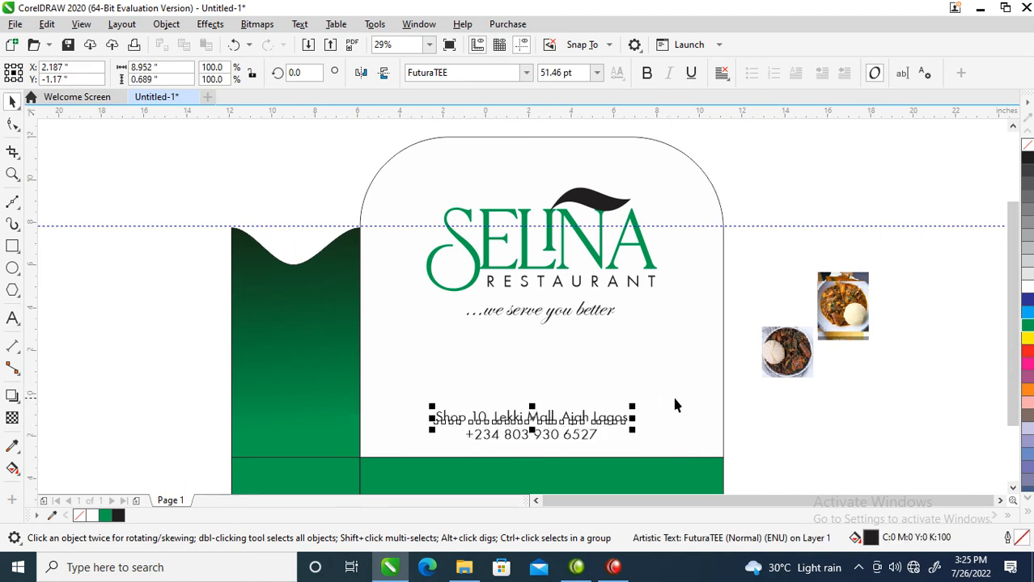
{"action": "left_click", "coordinate": [455, 447], "text": "shift"}
{"action": "left_click", "coordinate": [616, 437], "text": "shift"}
{"action": "left_click_drag", "start_coordinate": [747, 395], "coordinate": [372, 446]}
{"action": "left_click", "coordinate": [407, 355], "text": "shift"}
{"action": "key", "text": "c"}
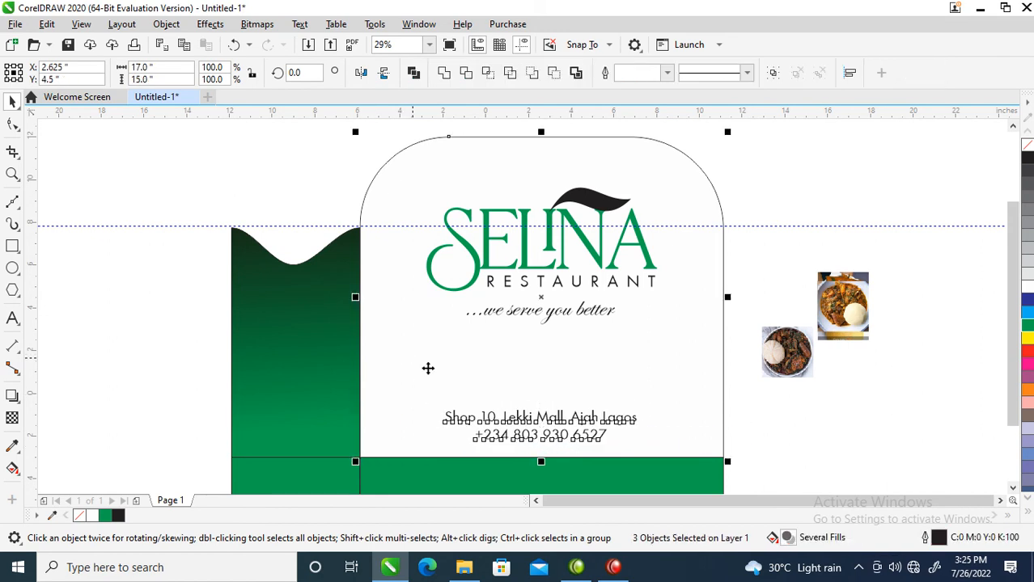
{"action": "left_click", "coordinate": [854, 420]}
Move the top food photo up off its stack, and draw a green square about 2.52 inches wide below the slogan, near the panel's left side.
{"action": "left_click_drag", "start_coordinate": [840, 304], "coordinate": [849, 195]}
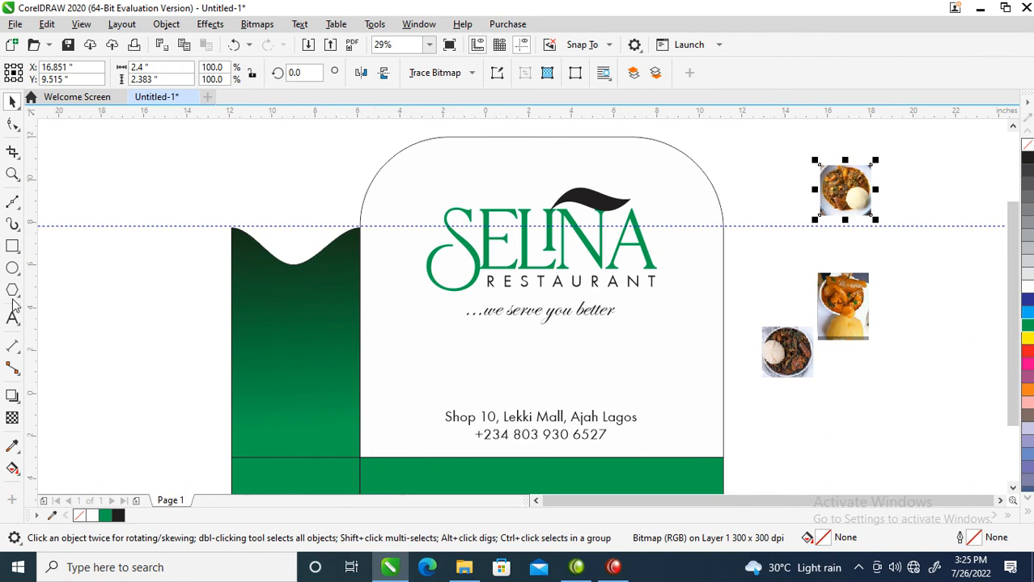
{"action": "left_click", "coordinate": [13, 247]}
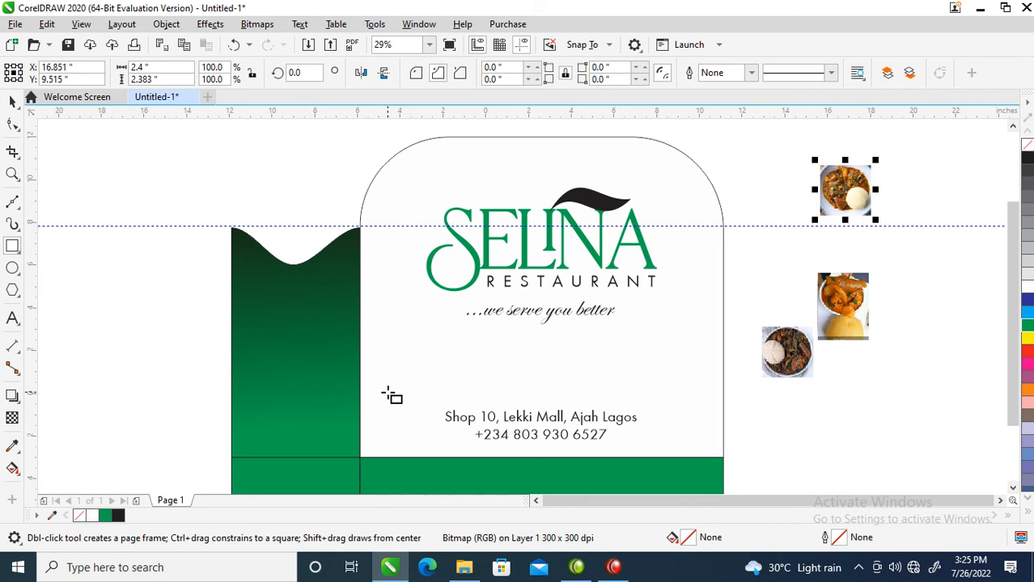
{"action": "left_click_drag", "start_coordinate": [393, 332], "coordinate": [446, 378]}
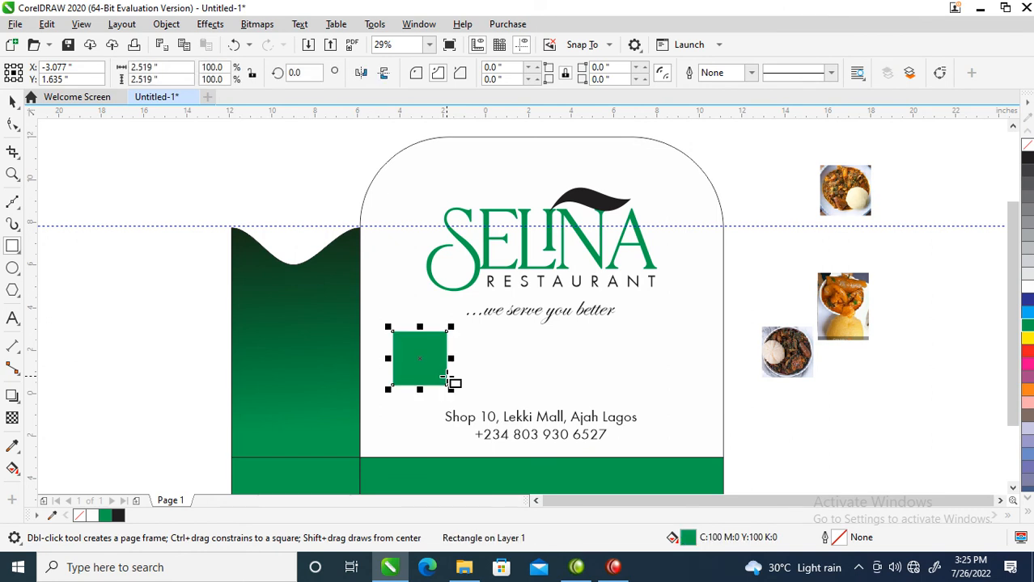
{"action": "key", "text": "space"}
{"action": "left_click_drag", "start_coordinate": [423, 360], "coordinate": [458, 370]}
{"action": "left_click", "coordinate": [444, 364]}
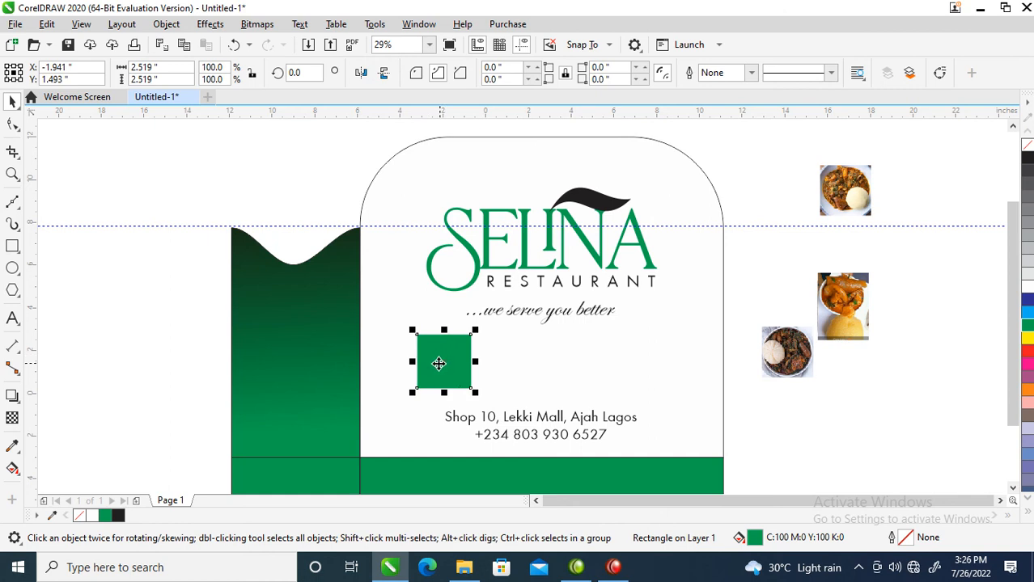
Duplicate the green square three times at equal spacing of about 2.84 inches to form a row of four.
{"action": "left_click_drag", "start_coordinate": [431, 362], "coordinate": [492, 366]}
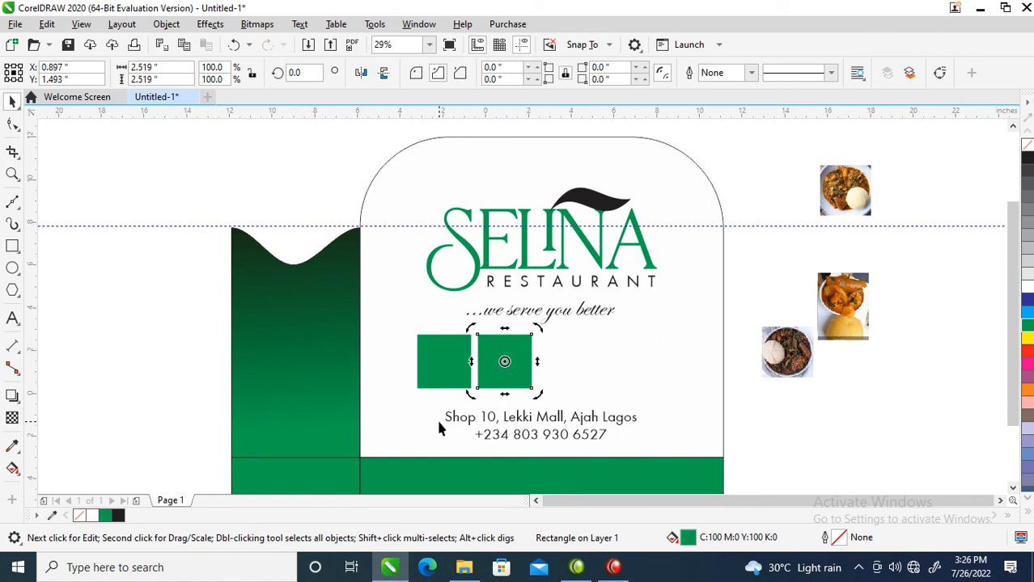
{"action": "key", "text": "ctrl+r"}
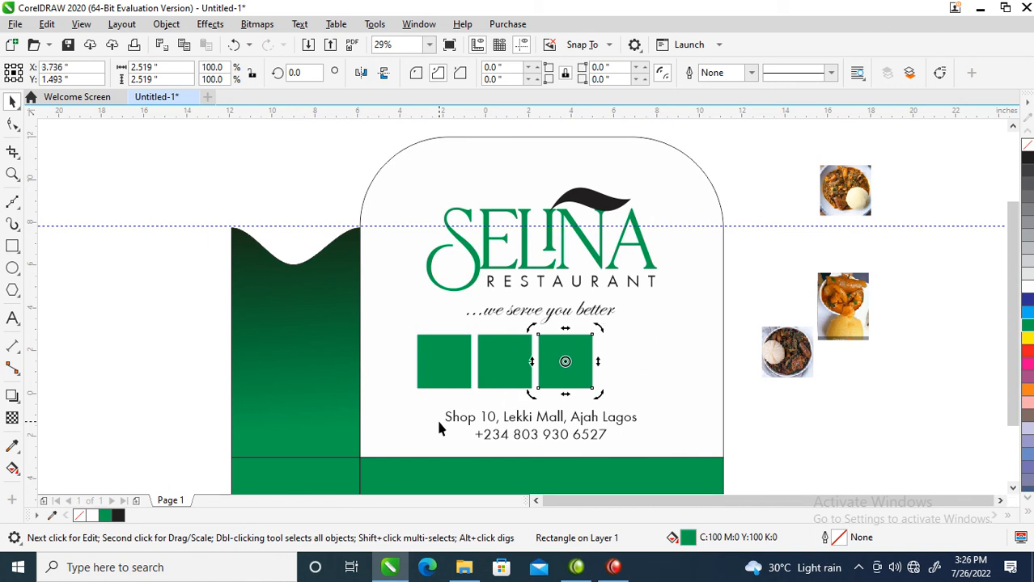
{"action": "key", "text": "ctrl+r"}
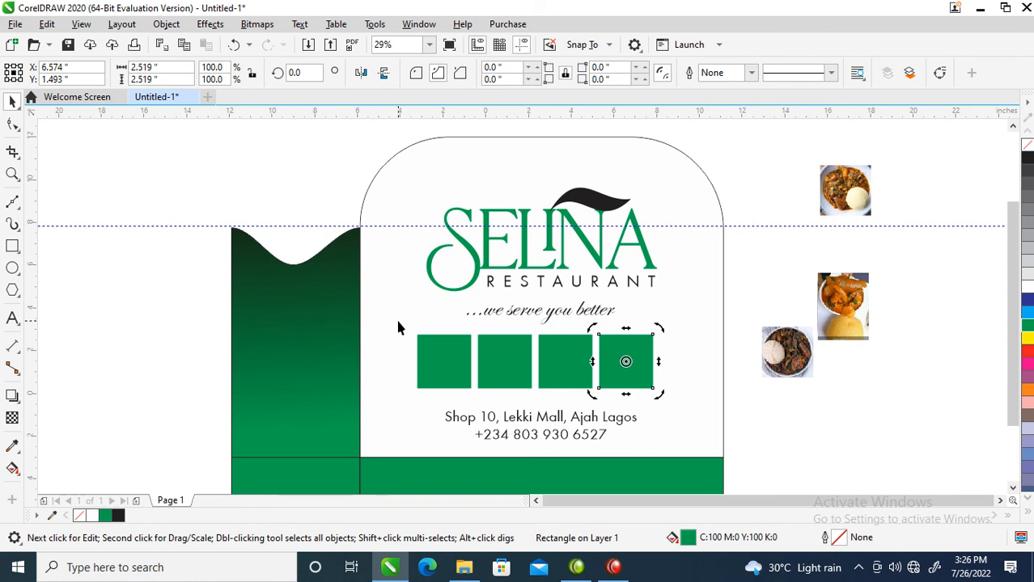
Group the four green squares, center the group horizontally on the rounded panel, and ungroup it.
{"action": "left_click_drag", "start_coordinate": [393, 327], "coordinate": [672, 402]}
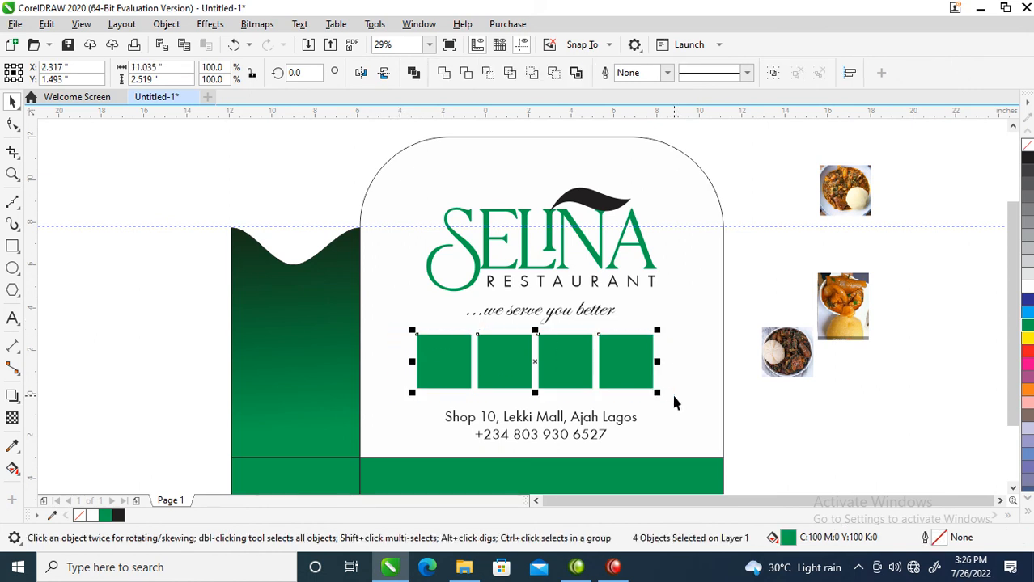
{"action": "key", "text": "ctrl+g"}
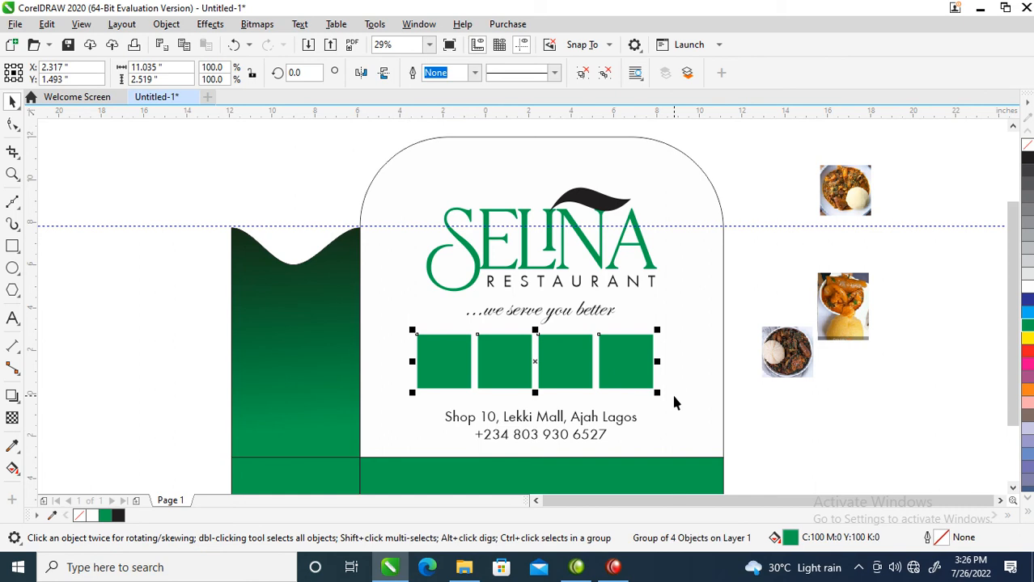
{"action": "left_click", "coordinate": [691, 332], "text": "shift"}
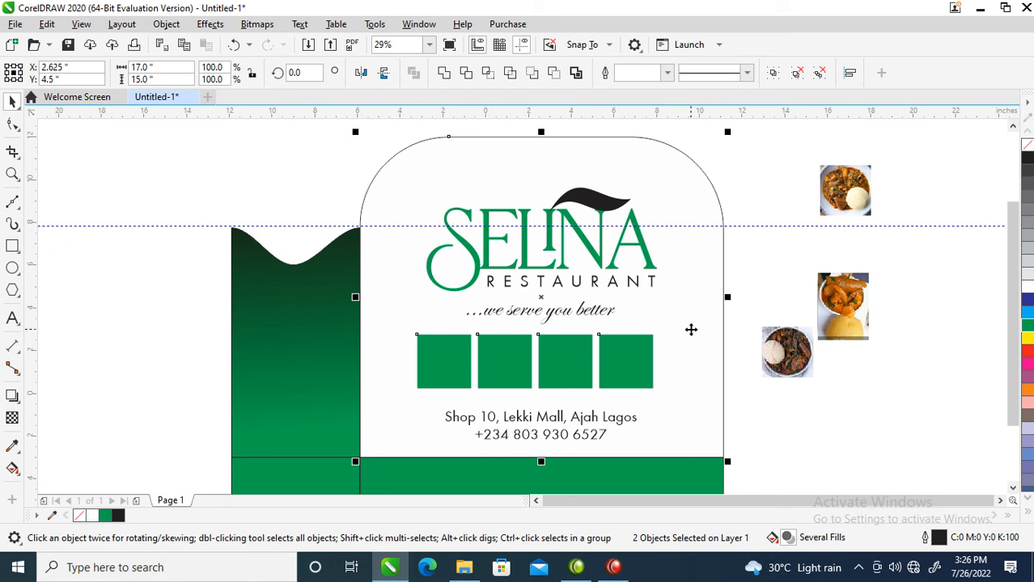
{"action": "key", "text": "c"}
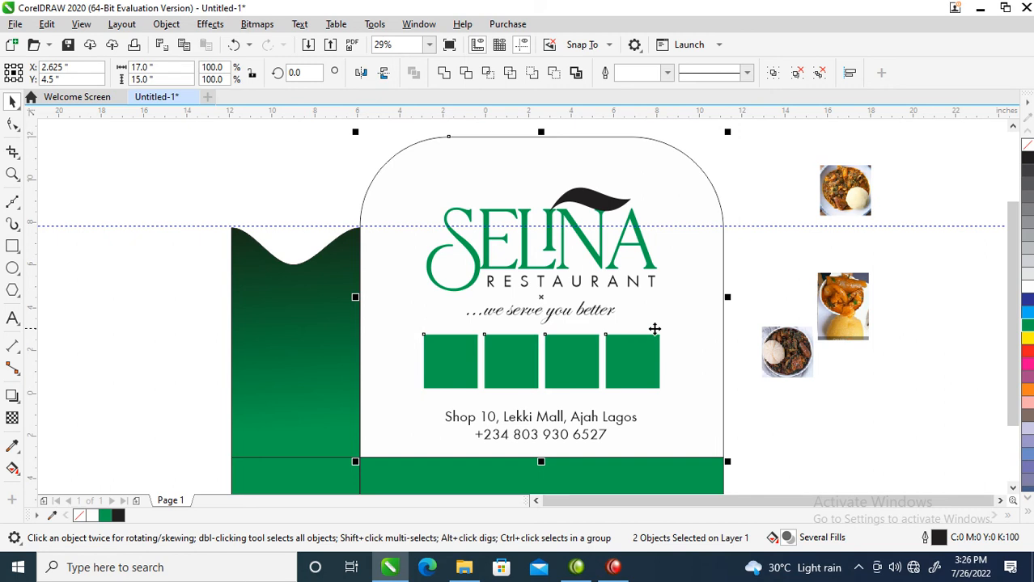
{"action": "left_click", "coordinate": [754, 291]}
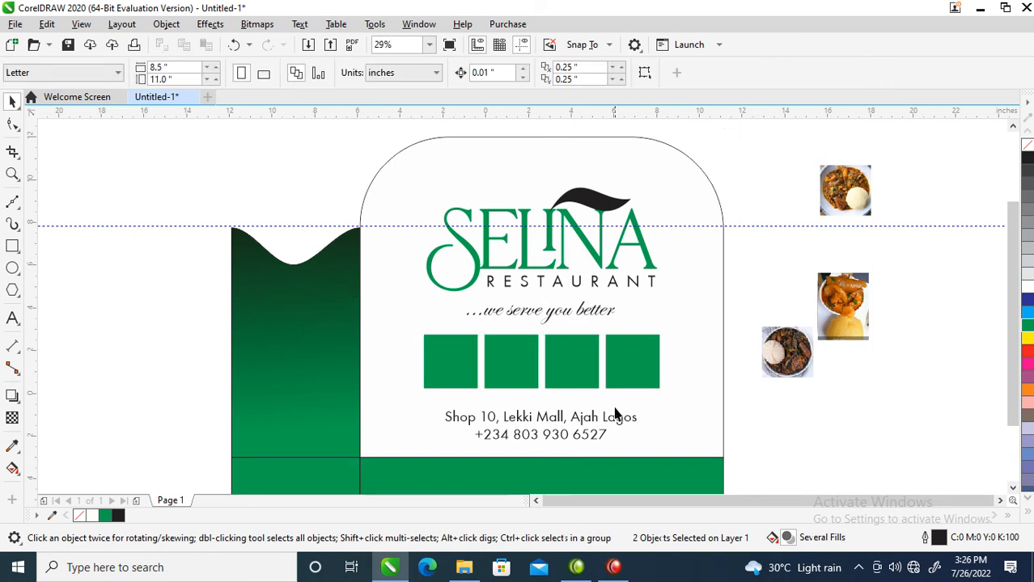
{"action": "right_click", "coordinate": [624, 354]}
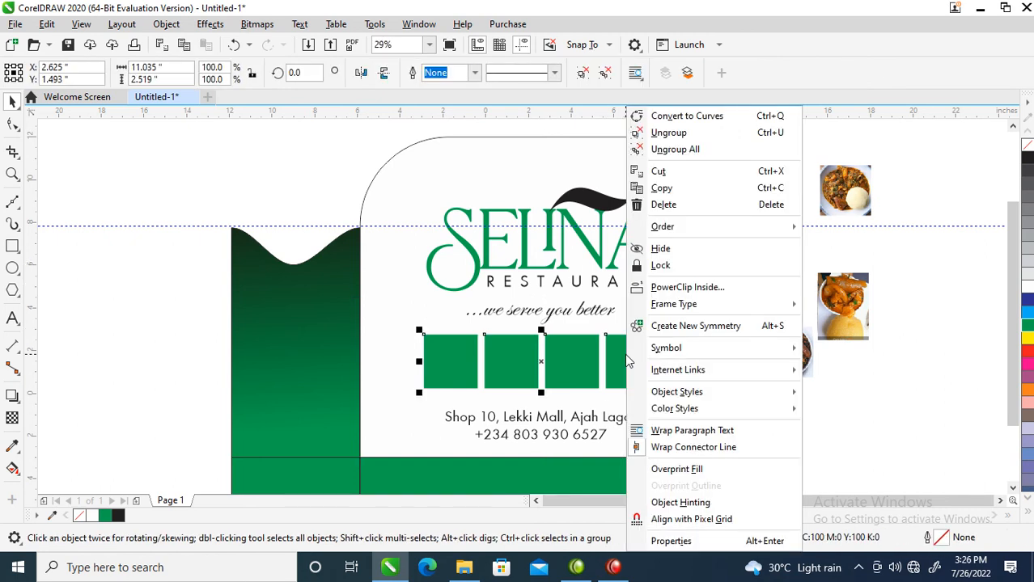
{"action": "left_click", "coordinate": [676, 150]}
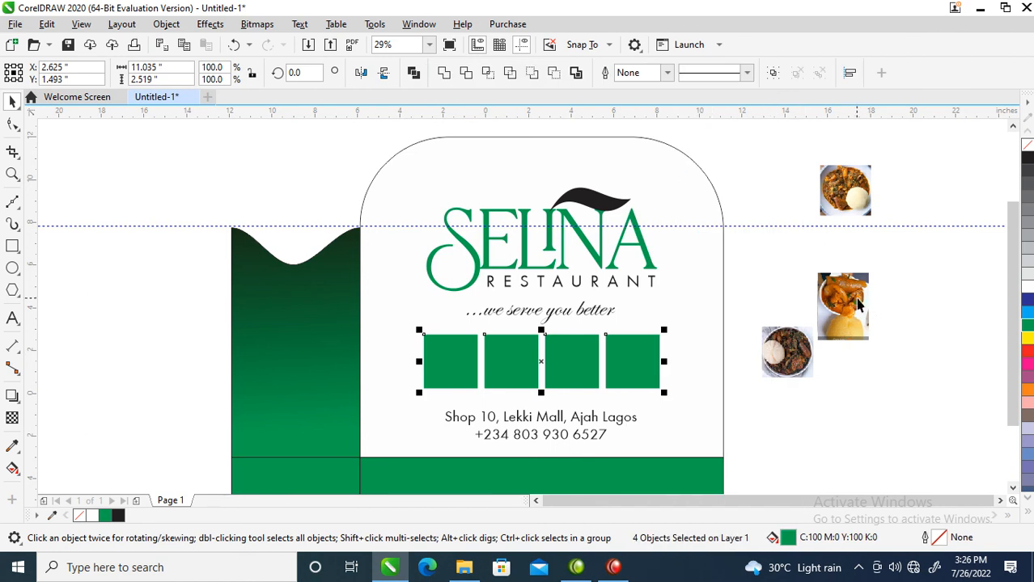
Spread the stacked food photos apart outside the layout, placing the tall one above the guideline beside the rounded panel.
{"action": "left_click_drag", "start_coordinate": [849, 298], "coordinate": [824, 221]}
{"action": "double_click", "coordinate": [825, 221]}
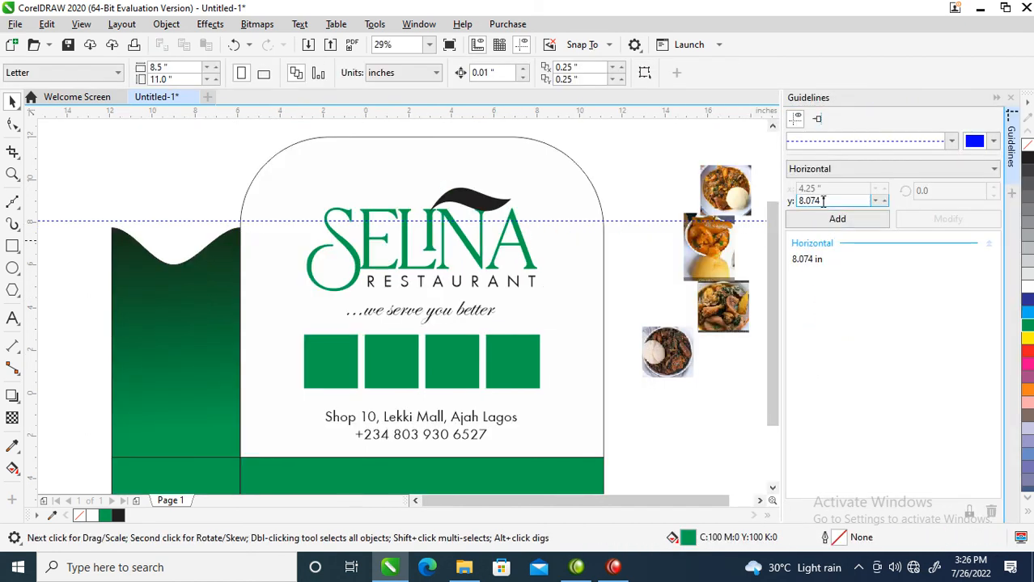
{"action": "left_click", "coordinate": [1010, 97]}
{"action": "left_click_drag", "start_coordinate": [864, 189], "coordinate": [951, 255]}
{"action": "left_click_drag", "start_coordinate": [817, 256], "coordinate": [781, 192]}
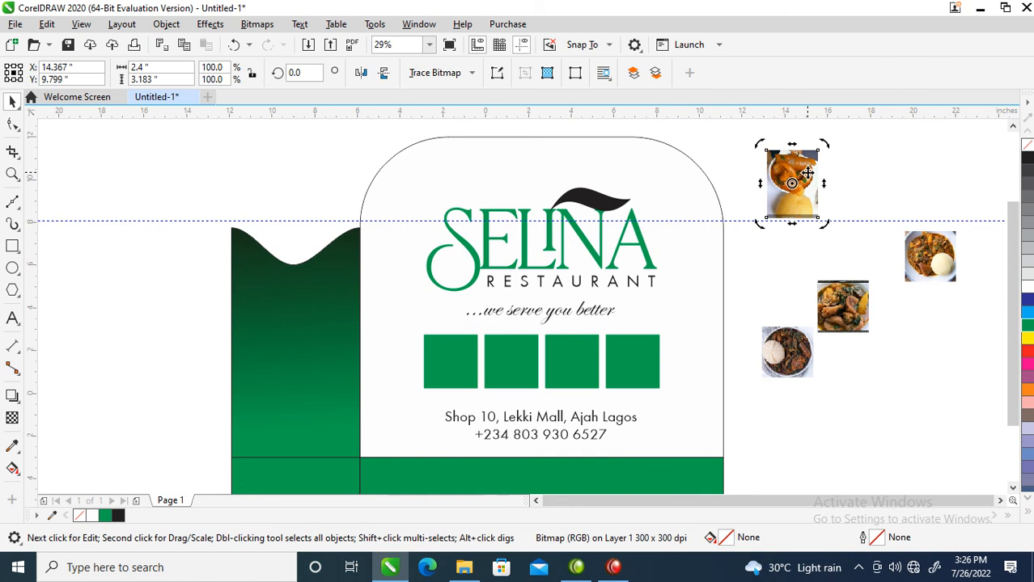
PowerClip the tall food photo beside the rounded panel into the first green square of the row.
{"action": "left_click", "coordinate": [166, 25]}
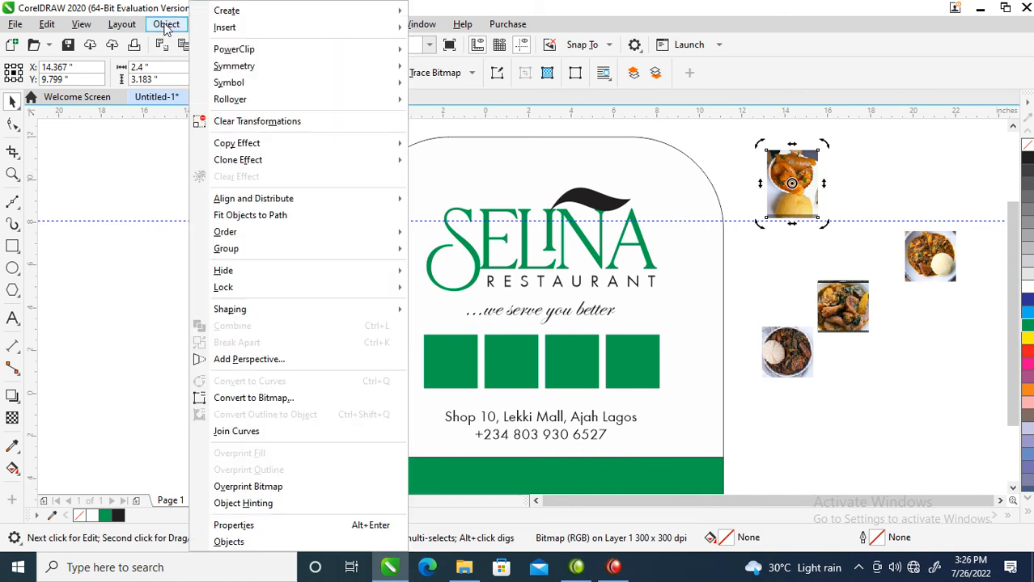
{"action": "mouse_move", "coordinate": [258, 51]}
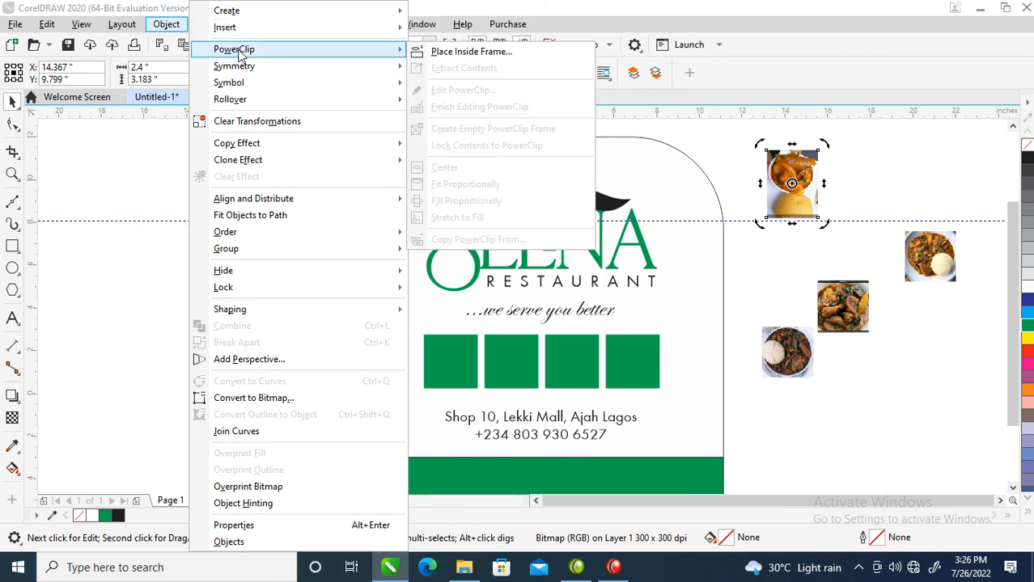
{"action": "left_click", "coordinate": [469, 52]}
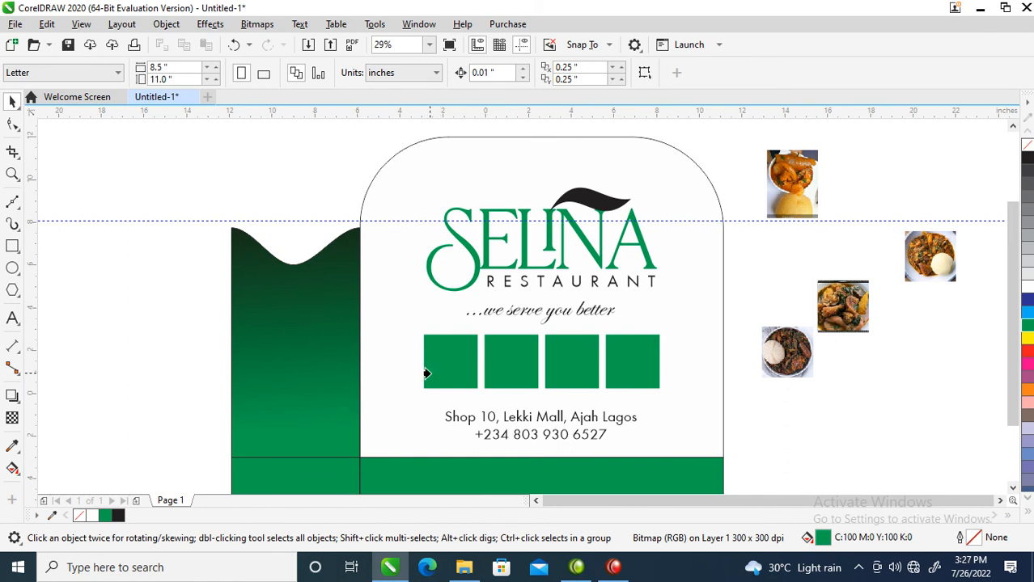
{"action": "left_click", "coordinate": [431, 348]}
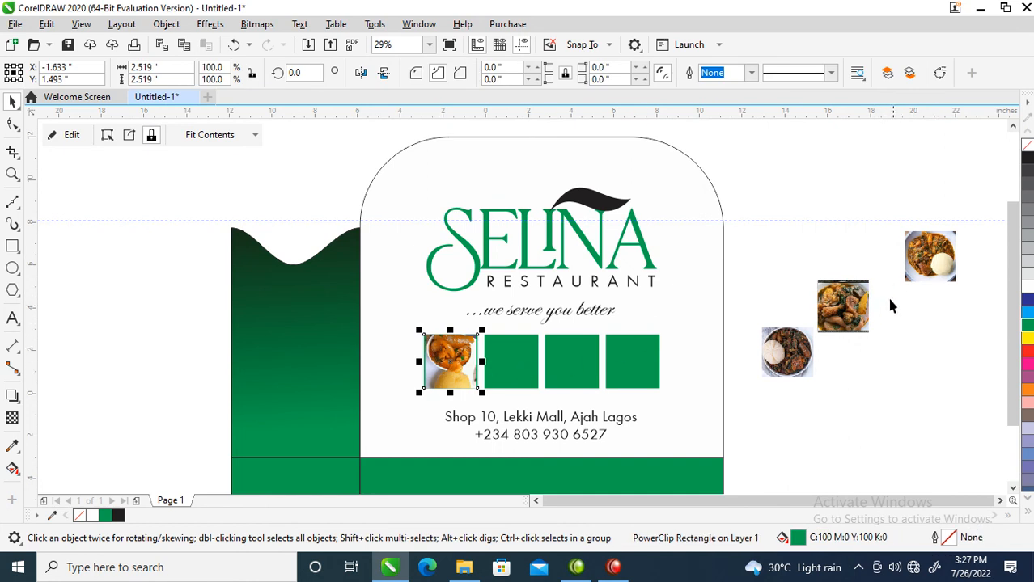
PowerClip the outermost food photo, the stew with a round white side, into the second green square.
{"action": "double_click", "coordinate": [931, 258]}
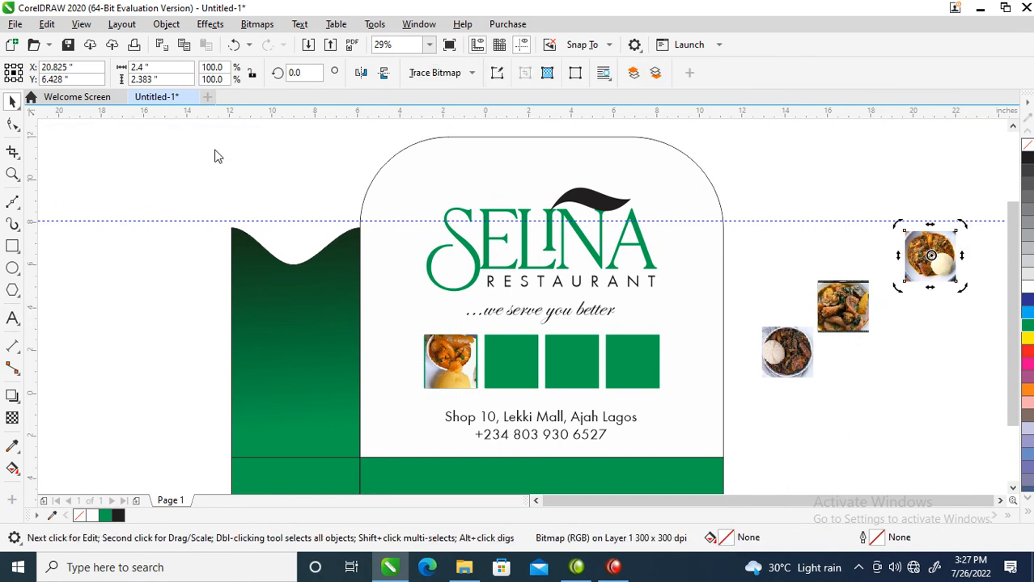
{"action": "left_click", "coordinate": [167, 24]}
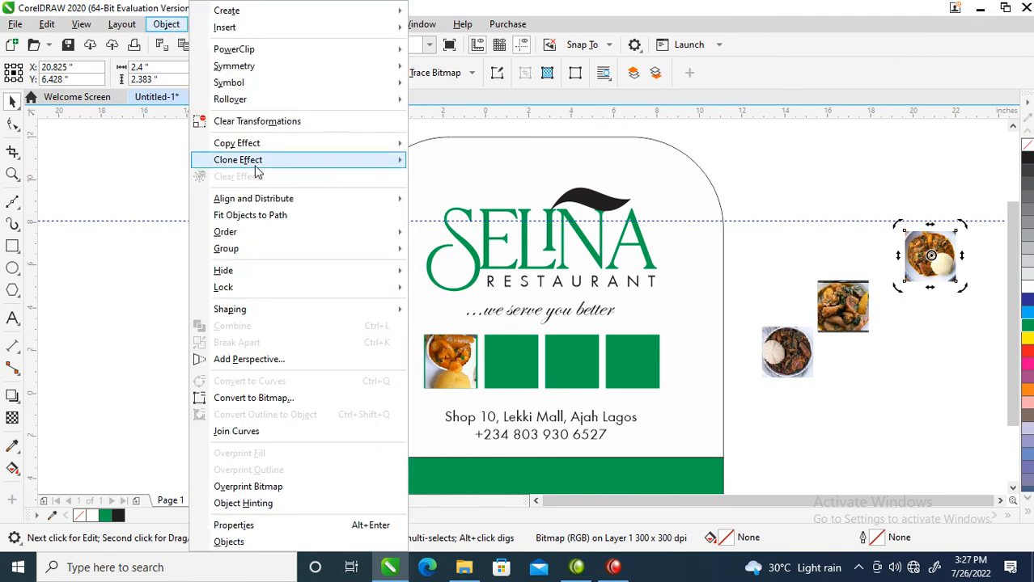
{"action": "mouse_move", "coordinate": [252, 50]}
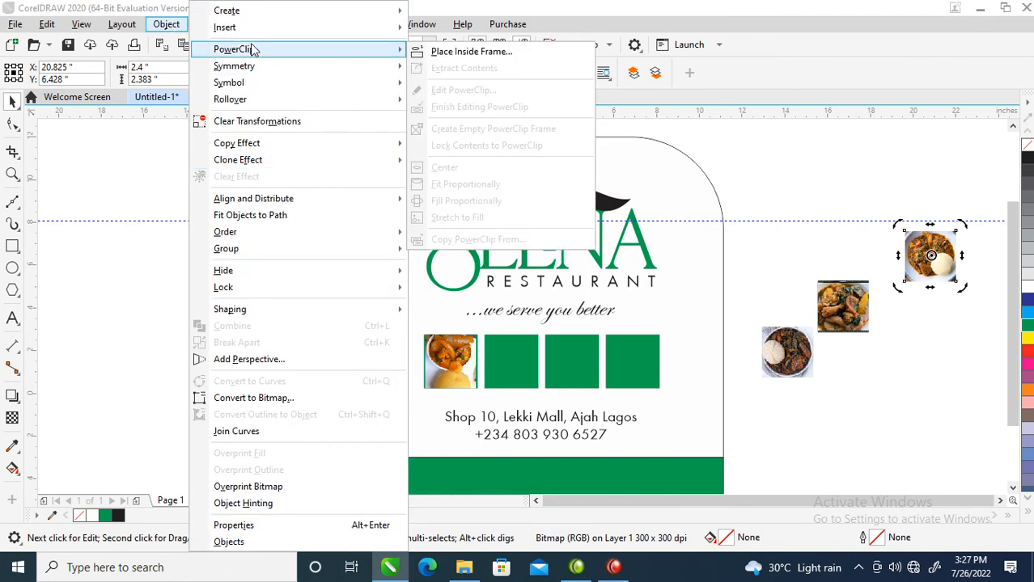
{"action": "left_click", "coordinate": [466, 53]}
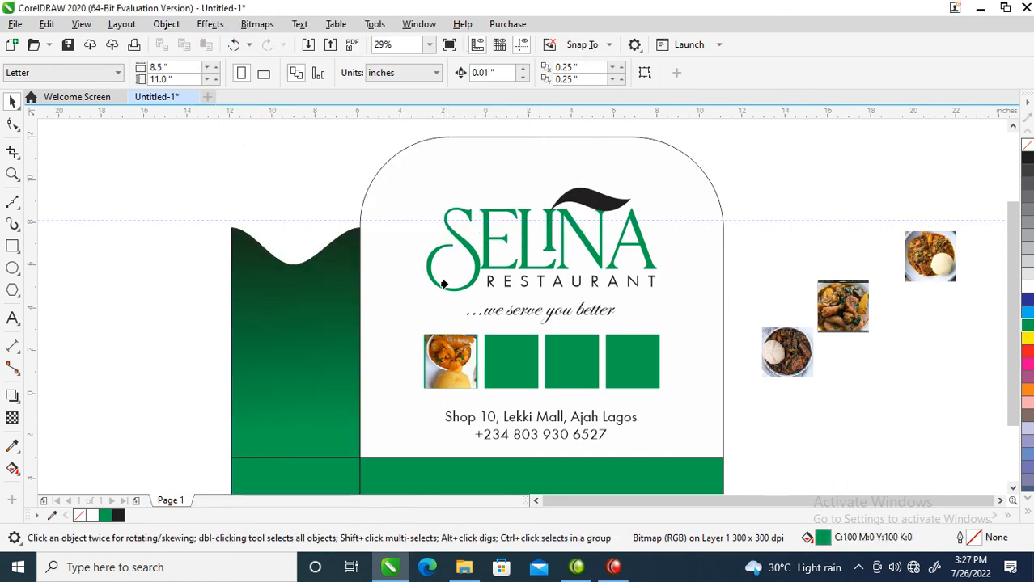
{"action": "left_click", "coordinate": [508, 365]}
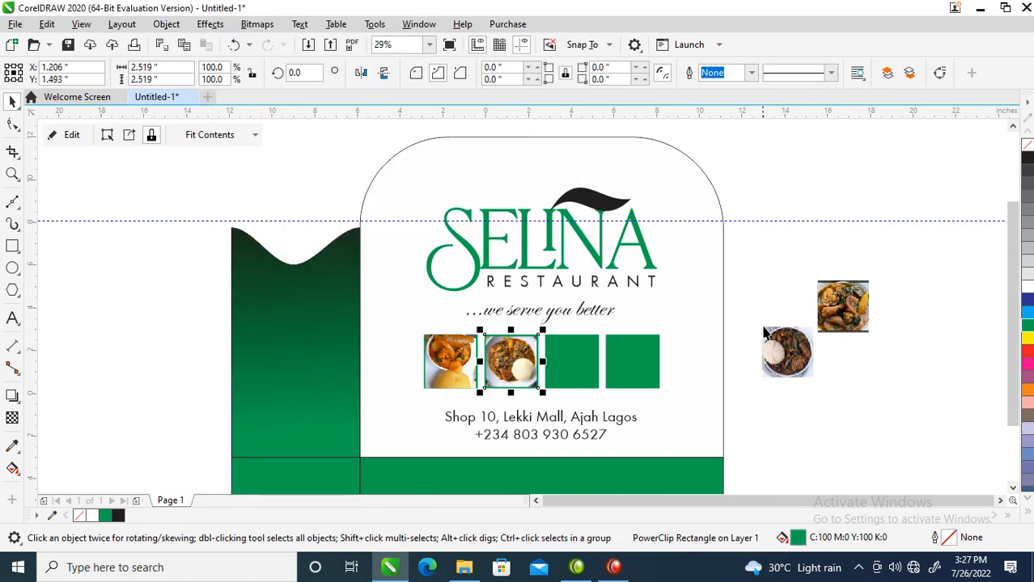
PowerClip the top meat-dish photo of the remaining stack into the third green square.
{"action": "left_click", "coordinate": [849, 302]}
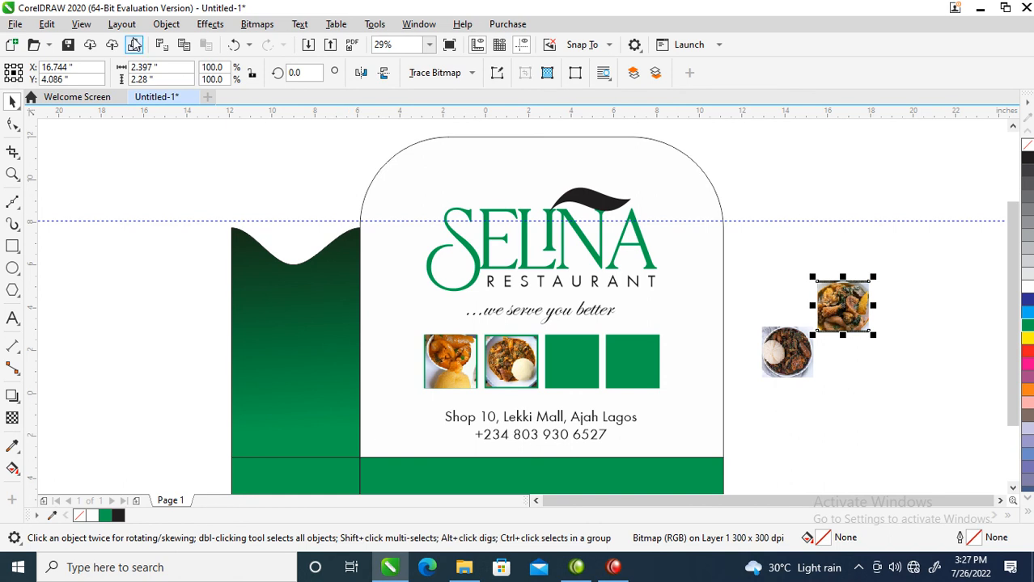
{"action": "left_click", "coordinate": [166, 26]}
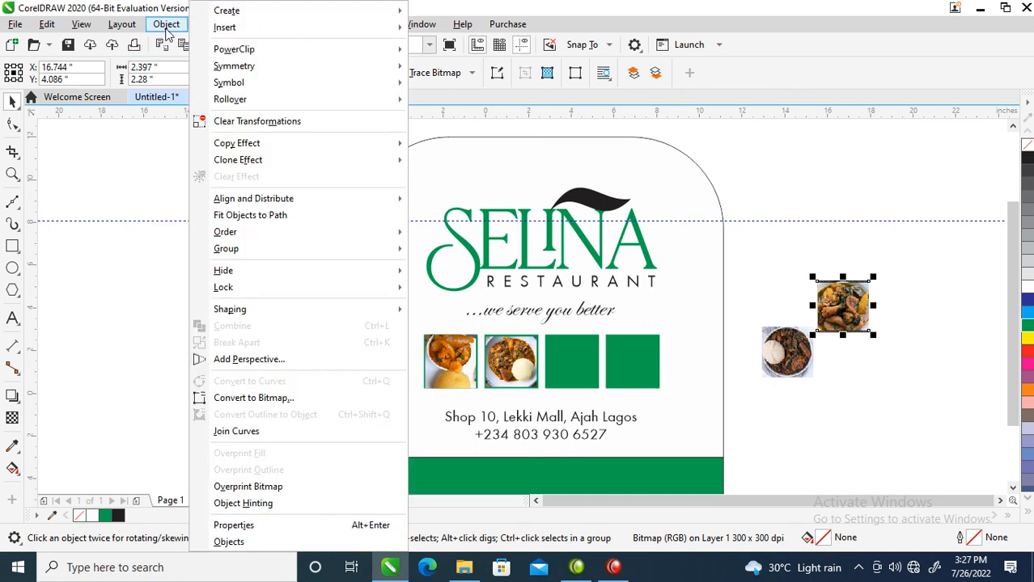
{"action": "mouse_move", "coordinate": [244, 48]}
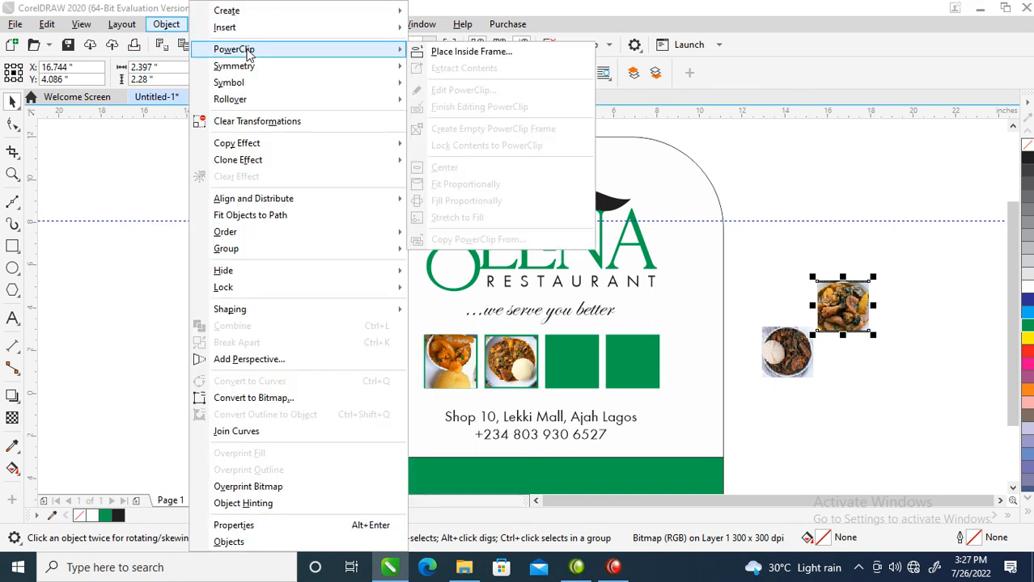
{"action": "left_click", "coordinate": [435, 52]}
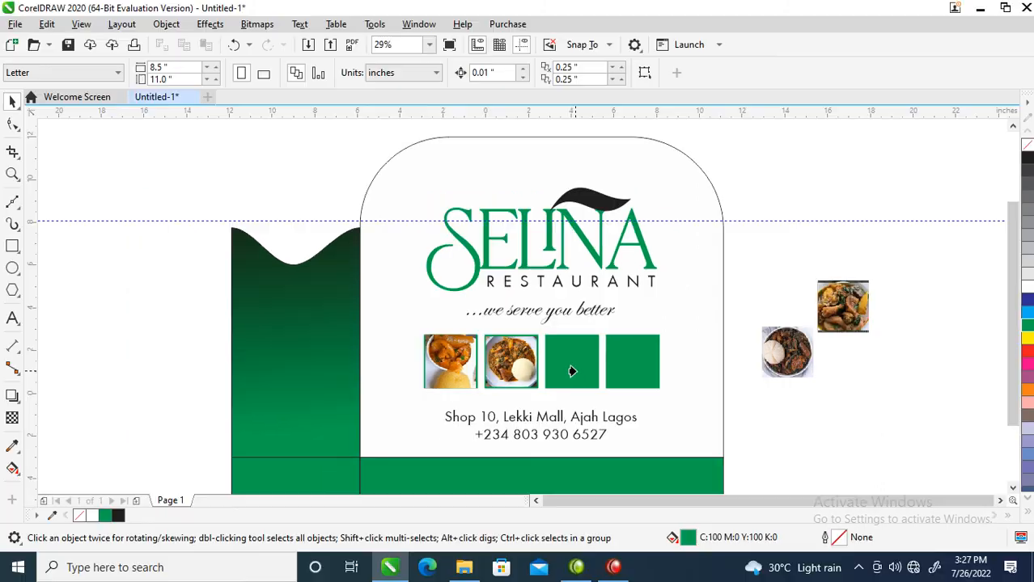
{"action": "left_click", "coordinate": [576, 373]}
Nudge the lowest loose photo downward, and PowerClip the rice-and-stew photo into the fourth green square.
{"action": "left_click", "coordinate": [763, 235], "text": "ctrl"}
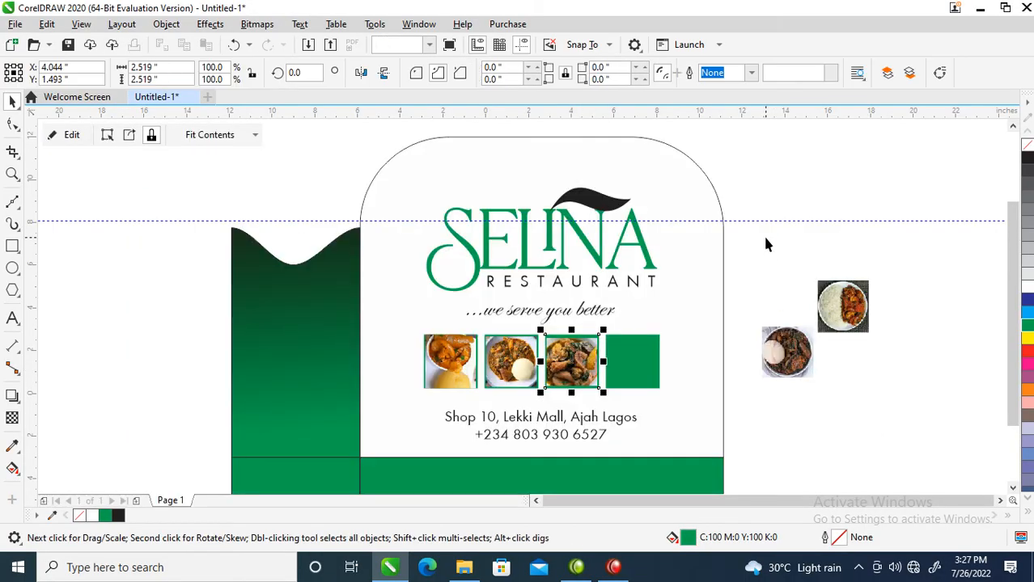
{"action": "left_click_drag", "start_coordinate": [792, 358], "coordinate": [799, 379]}
{"action": "left_click", "coordinate": [799, 378]}
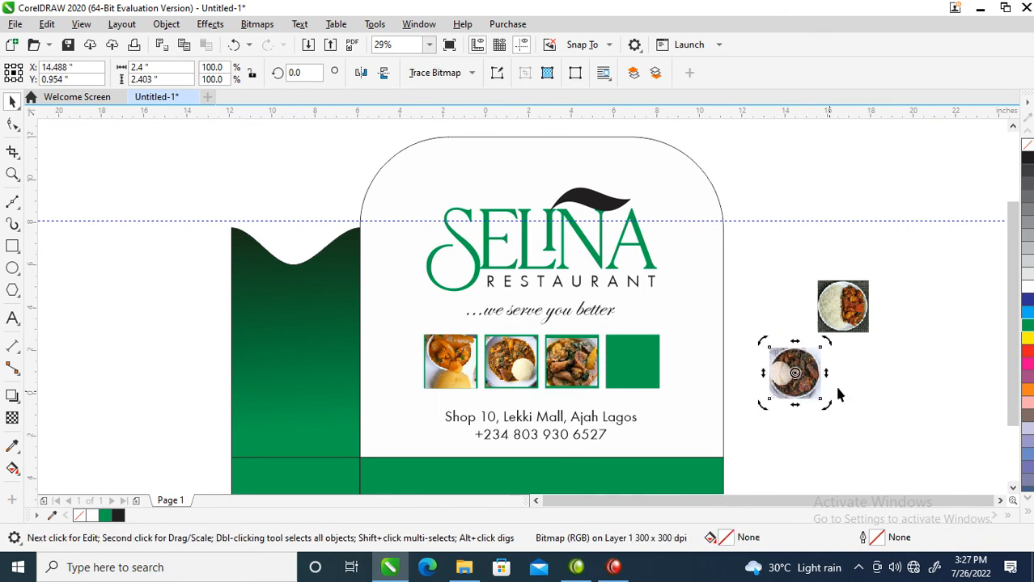
{"action": "left_click", "coordinate": [848, 314]}
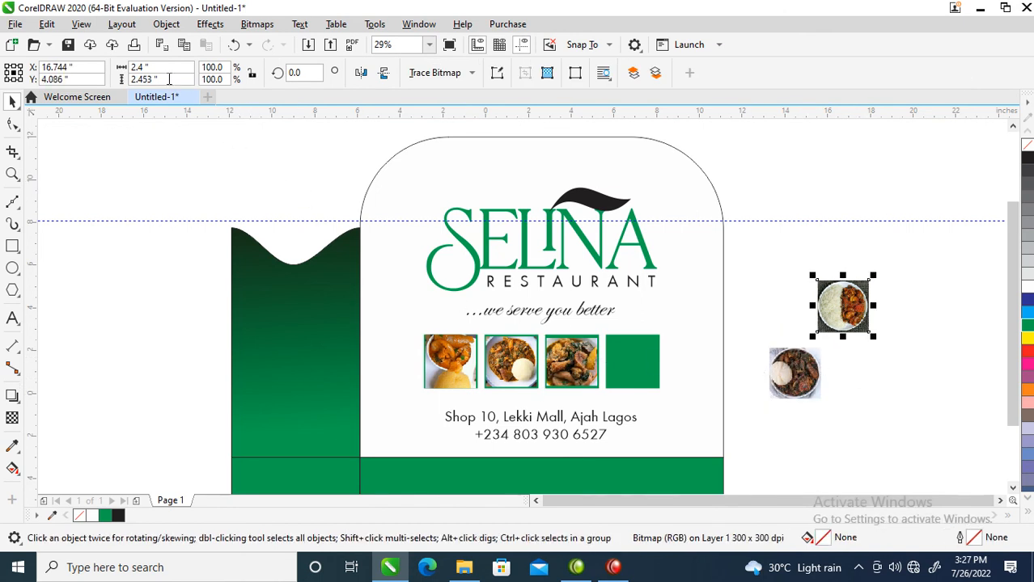
{"action": "left_click", "coordinate": [180, 27]}
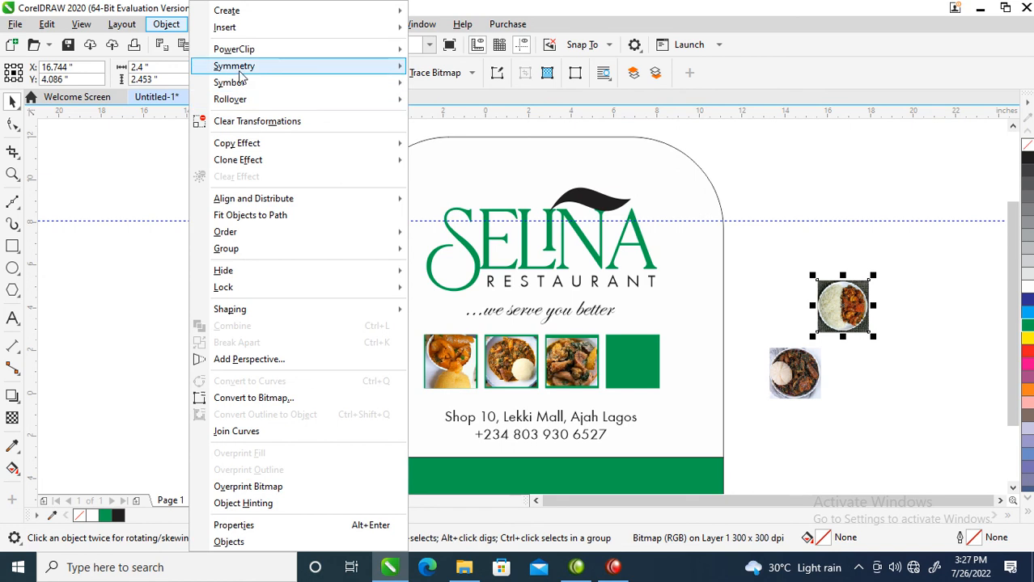
{"action": "mouse_move", "coordinate": [251, 51]}
{"action": "left_click", "coordinate": [468, 51]}
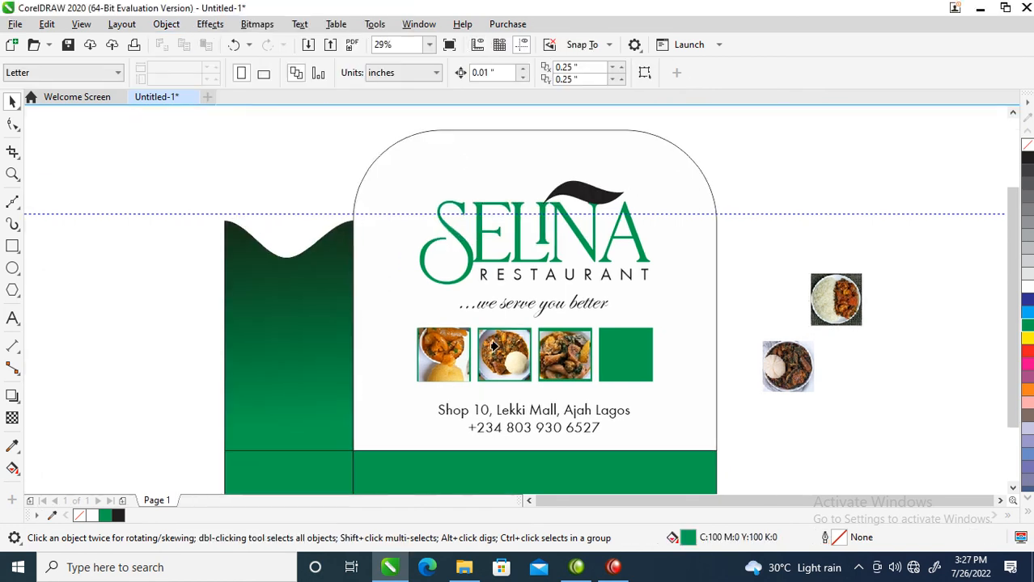
{"action": "left_click", "coordinate": [628, 350]}
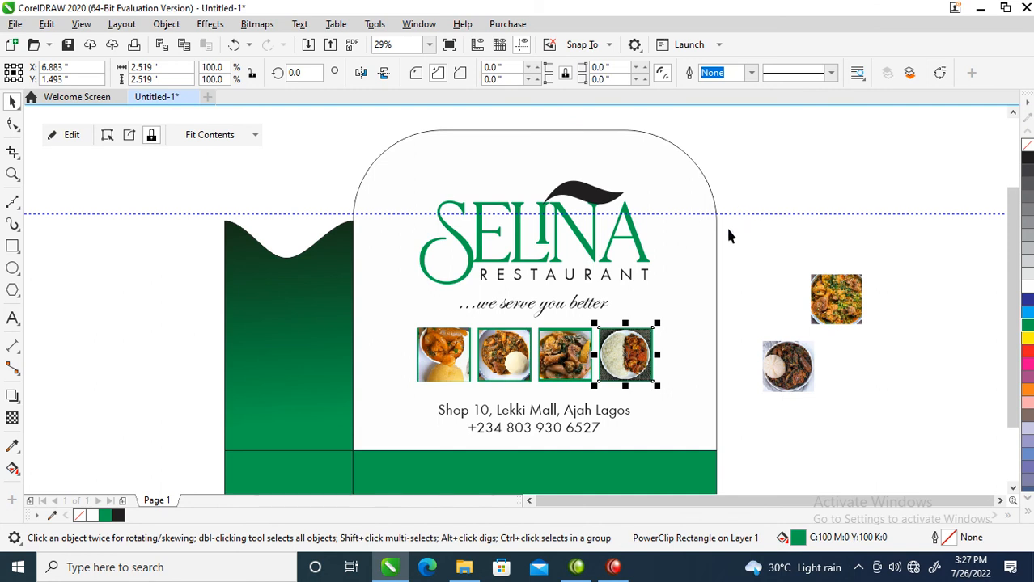
Delete the leftover food photos outside the layout.
{"action": "left_click_drag", "start_coordinate": [740, 251], "coordinate": [783, 311]}
{"action": "left_click_drag", "start_coordinate": [879, 412], "coordinate": [879, 411]}
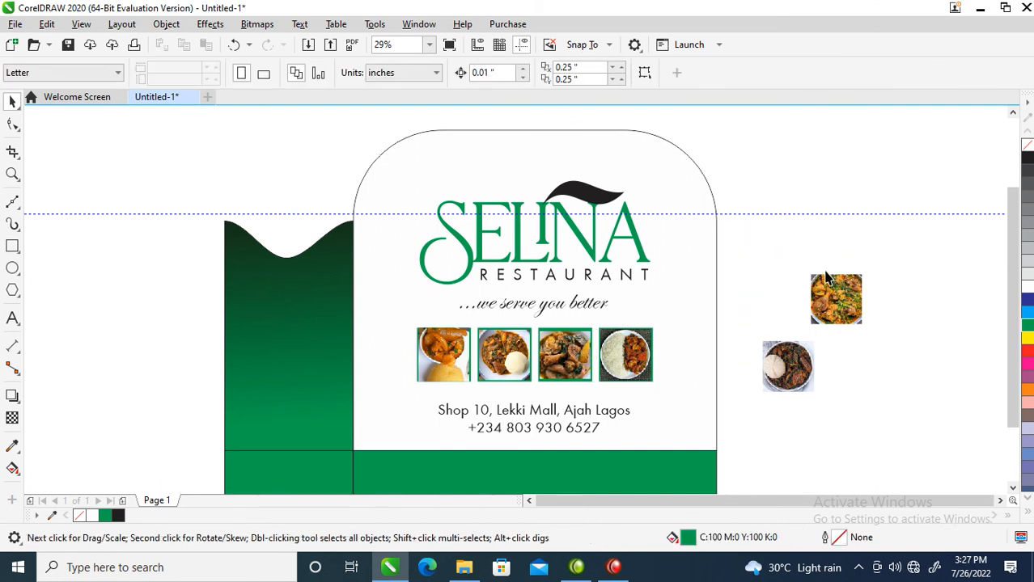
{"action": "left_click_drag", "start_coordinate": [926, 258], "coordinate": [760, 421]}
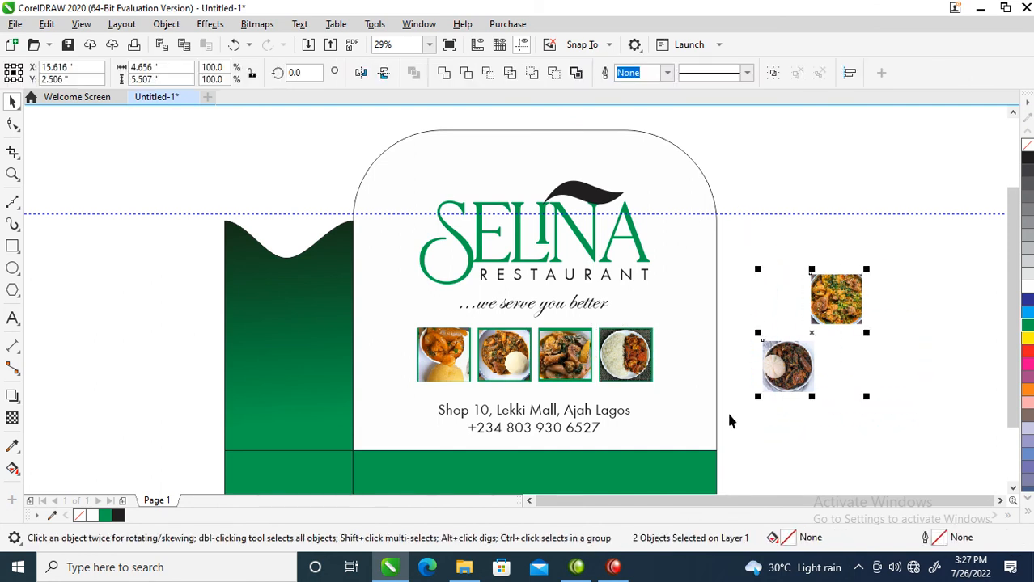
{"action": "key", "text": "Delete"}
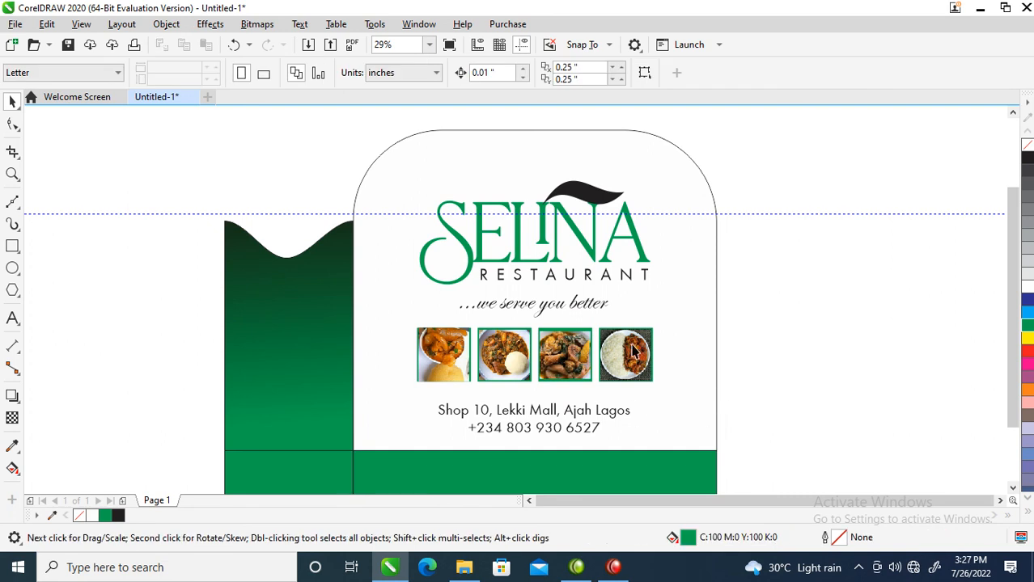
Enlarge the photos inside the fourth and third squares to about 120% and 129% so they fill their frames.
{"action": "left_click", "coordinate": [634, 350]}
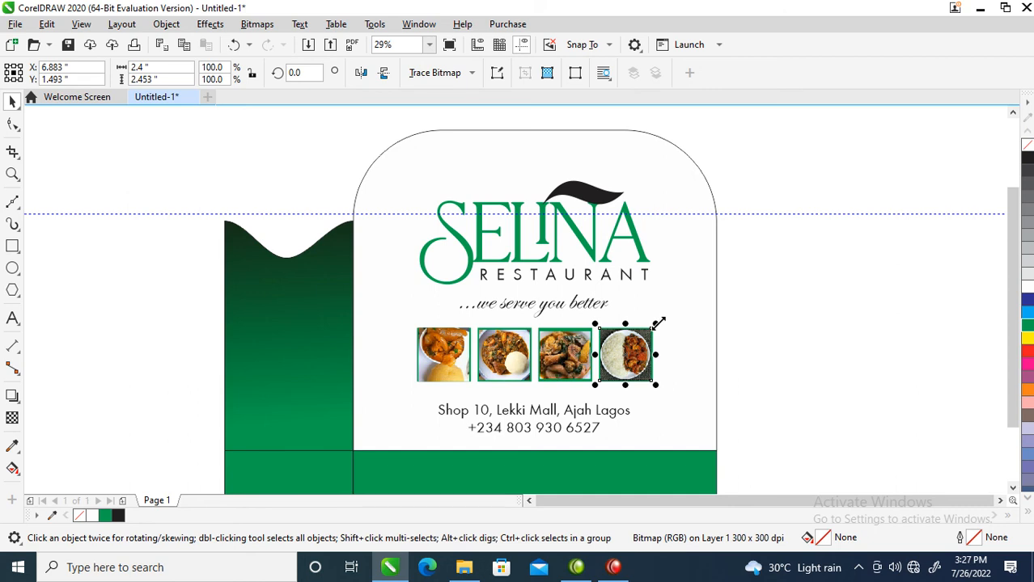
{"action": "left_click", "coordinate": [658, 331]}
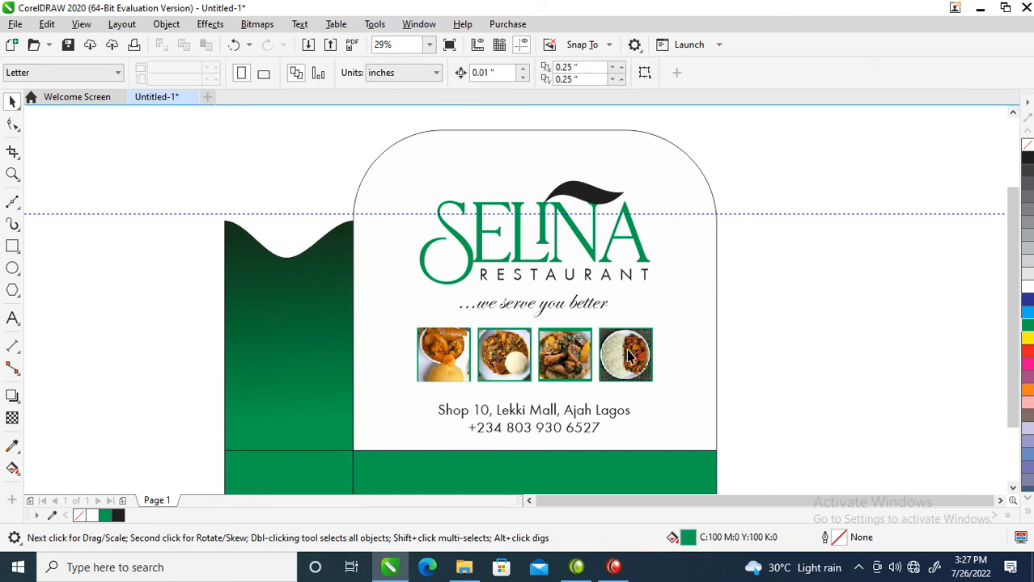
{"action": "left_click", "coordinate": [628, 356]}
{"action": "left_click_drag", "start_coordinate": [656, 325], "coordinate": [661, 319]}
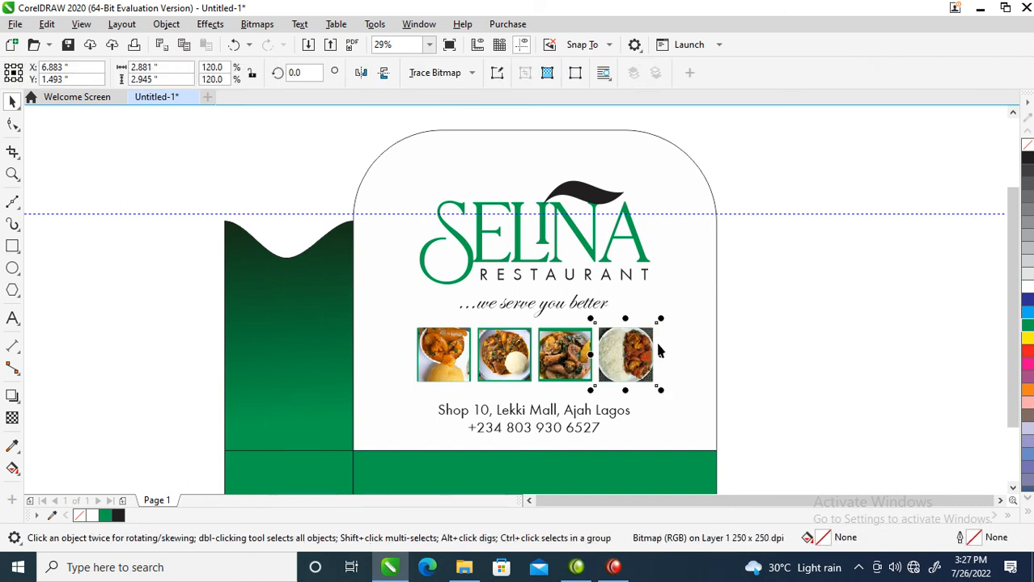
{"action": "left_click", "coordinate": [551, 351]}
{"action": "double_click", "coordinate": [573, 332]}
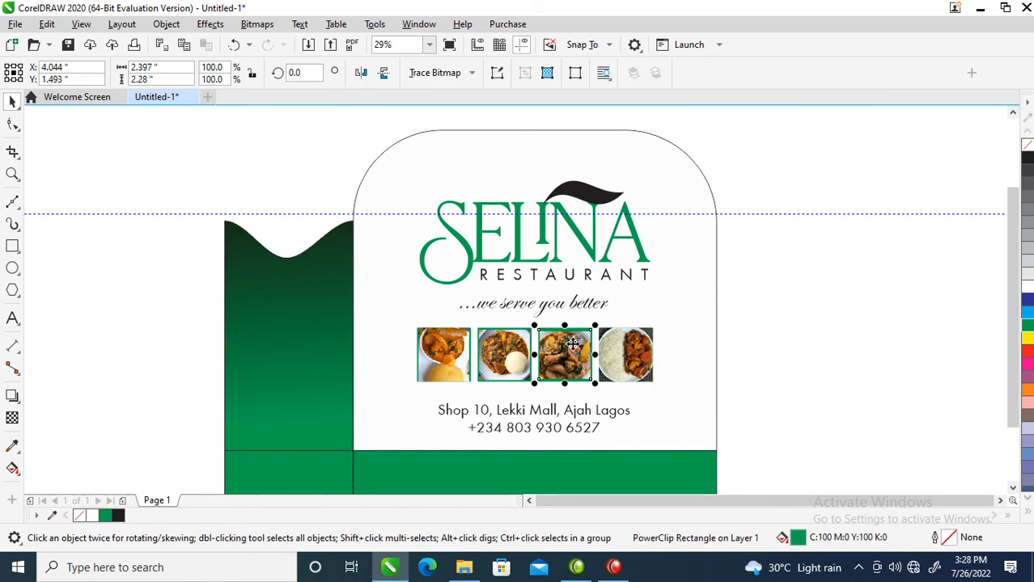
{"action": "left_click_drag", "start_coordinate": [595, 325], "coordinate": [604, 317]}
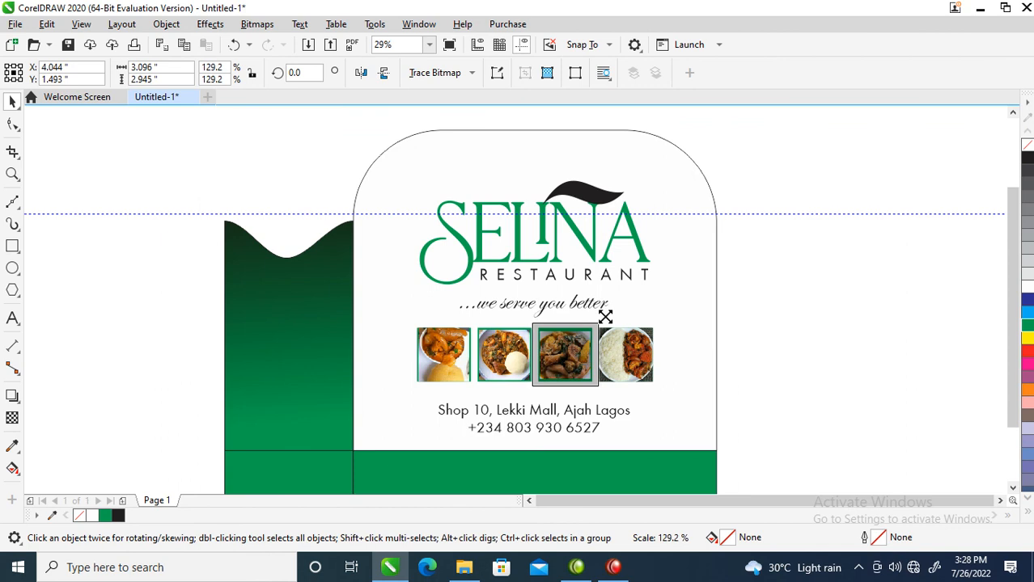
Enlarge the second square's photo to about 127%, and scale up the first square's photo to fill its frame.
{"action": "left_click", "coordinate": [508, 366]}
{"action": "left_click_drag", "start_coordinate": [536, 323], "coordinate": [540, 319]}
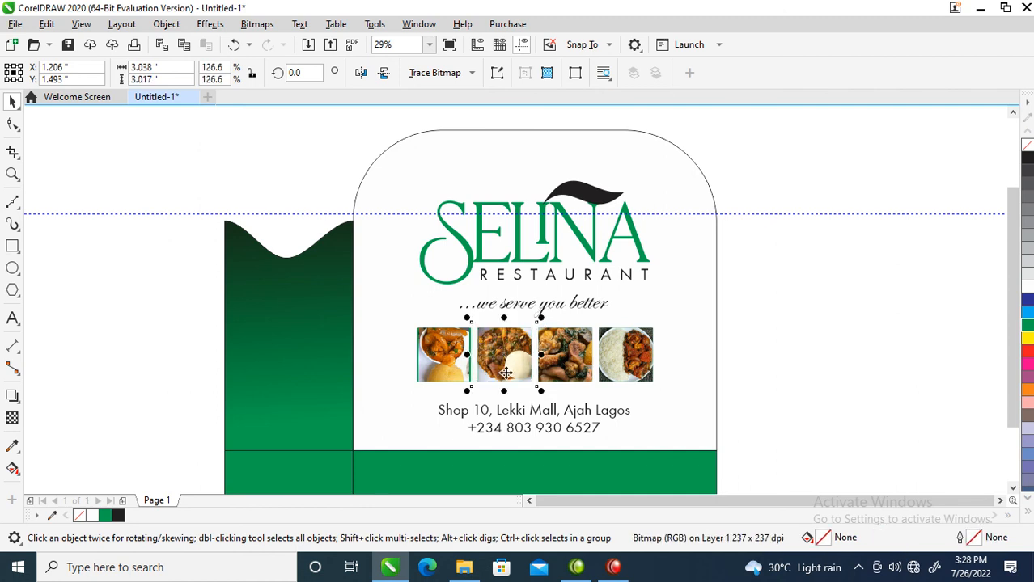
{"action": "left_click", "coordinate": [443, 353]}
{"action": "left_click_drag", "start_coordinate": [469, 319], "coordinate": [485, 307]}
{"action": "left_click", "coordinate": [485, 307]}
{"action": "left_click", "coordinate": [780, 353]}
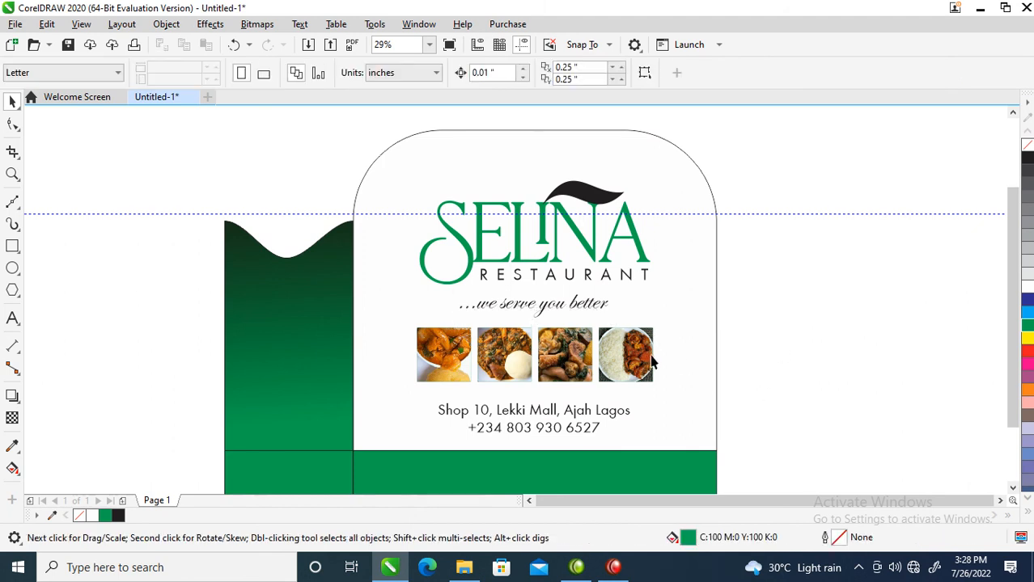
Duplicate the entire layout of panels, logo, text and photos, placing the copy to the right of the original.
{"action": "left_click", "coordinate": [702, 235]}
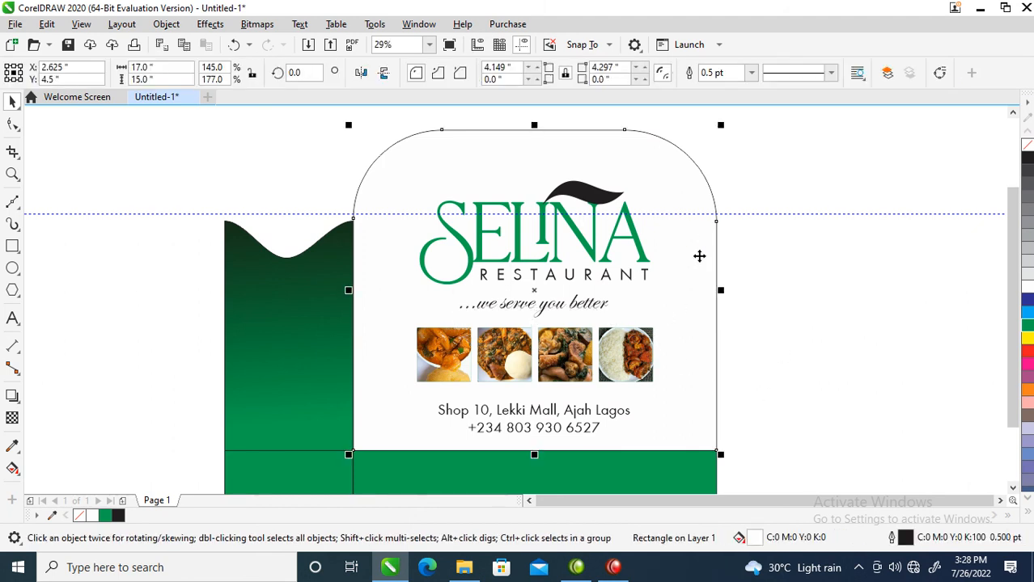
{"action": "scroll", "coordinate": [676, 279], "scroll_direction": "down", "scroll_amount": 4}
{"action": "key", "text": "z"}
{"action": "left_click_drag", "start_coordinate": [501, 222], "coordinate": [733, 375]}
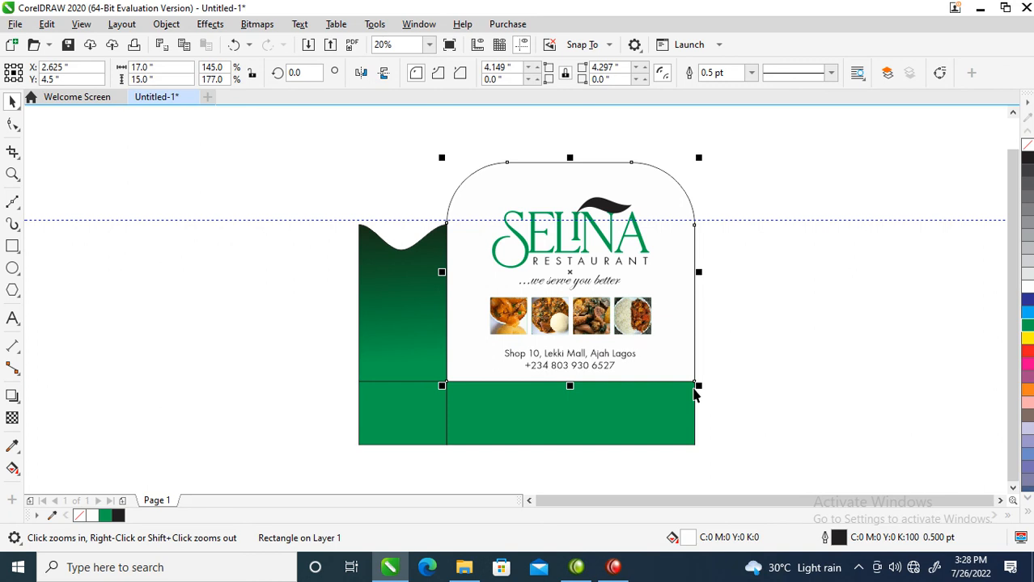
{"action": "scroll", "coordinate": [653, 372], "scroll_direction": "down", "scroll_amount": 2}
{"action": "left_click_drag", "start_coordinate": [427, 227], "coordinate": [852, 459]}
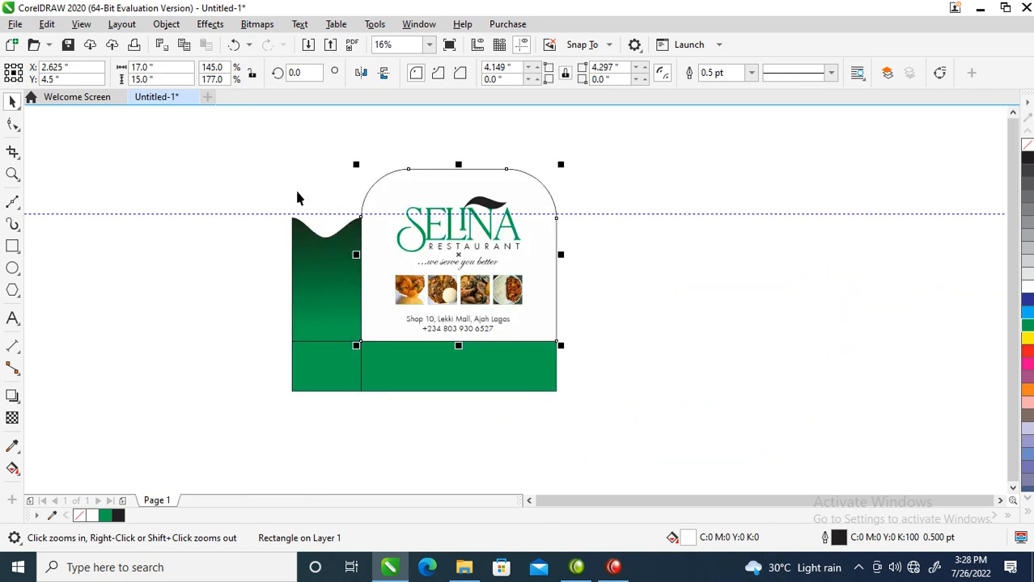
{"action": "left_click_drag", "start_coordinate": [202, 148], "coordinate": [646, 422]}
{"action": "left_click_drag", "start_coordinate": [303, 275], "coordinate": [704, 267]}
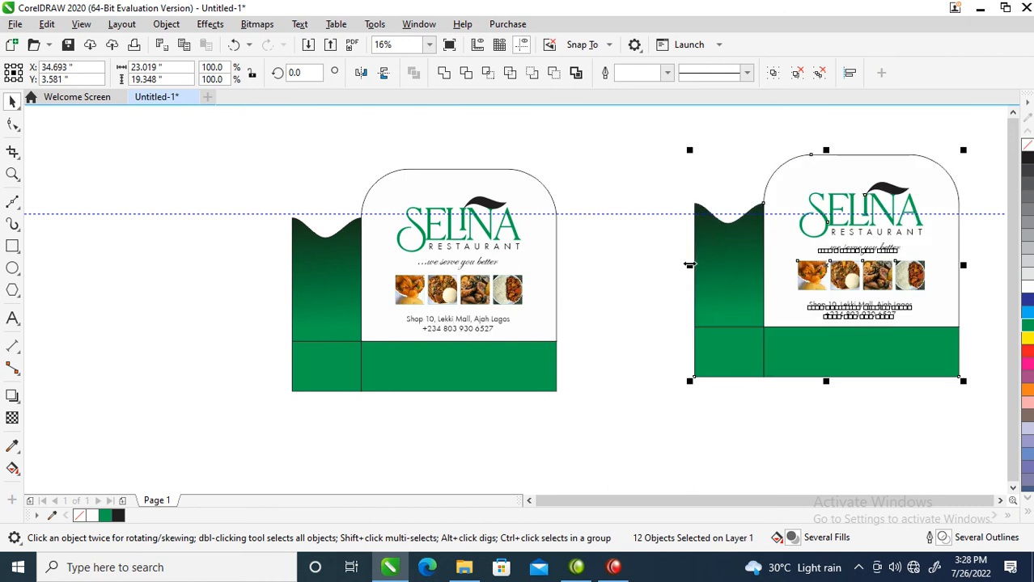
Delete the two solid green panels along the bottom of the copied layout.
{"action": "key", "text": "z"}
{"action": "left_click_drag", "start_coordinate": [630, 121], "coordinate": [979, 372]}
{"action": "key", "text": "space"}
{"action": "left_click", "coordinate": [647, 469]}
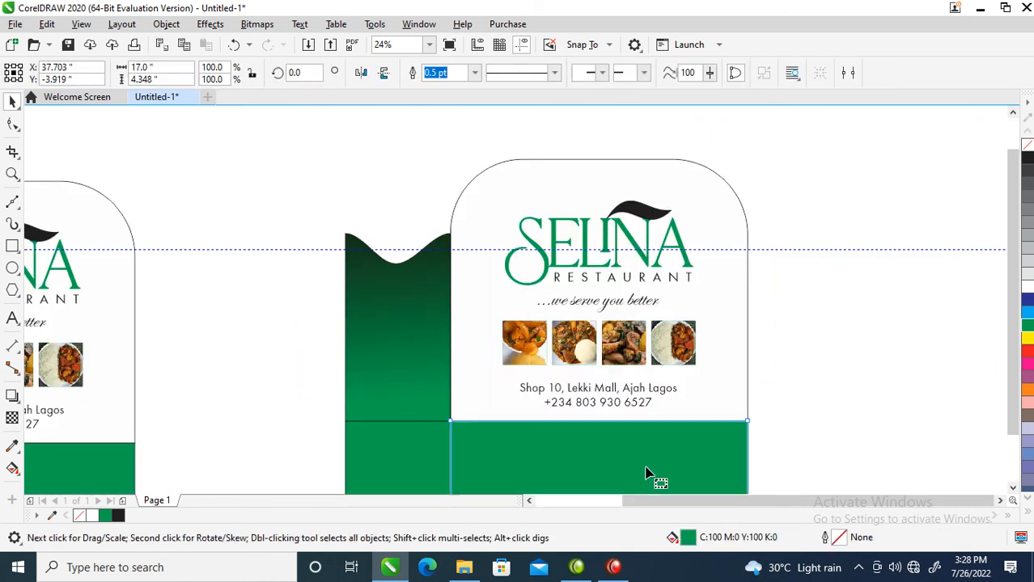
{"action": "key", "text": "F10"}
{"action": "key", "text": "space"}
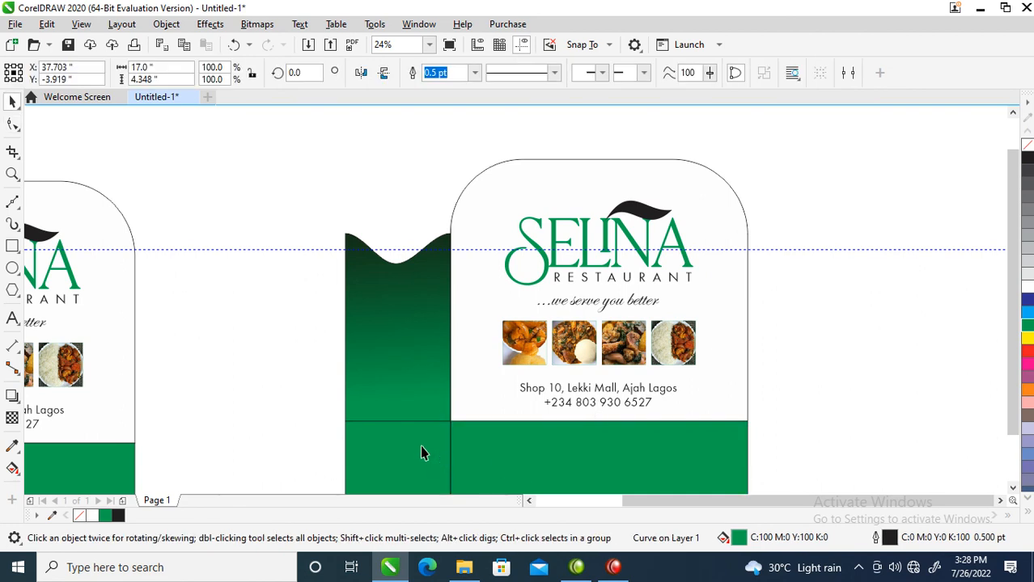
{"action": "left_click", "coordinate": [423, 452], "text": "shift"}
{"action": "key", "text": "Delete"}
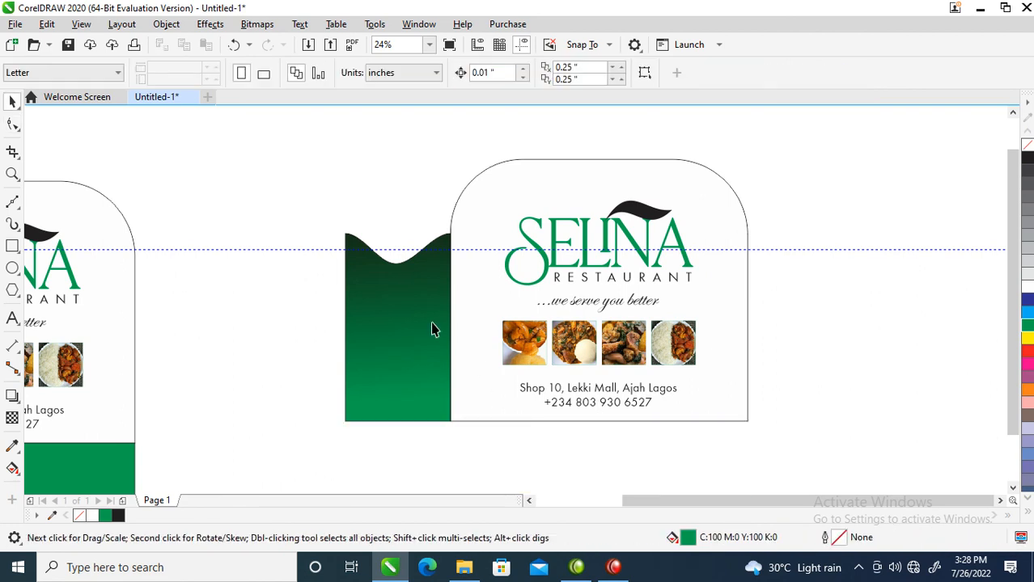
Skew the copied green gradient side panel vertically so its outer edge rises, making it about 14.6 inches high overall.
{"action": "left_click", "coordinate": [388, 327]}
{"action": "key", "text": "F10"}
{"action": "key", "text": "space"}
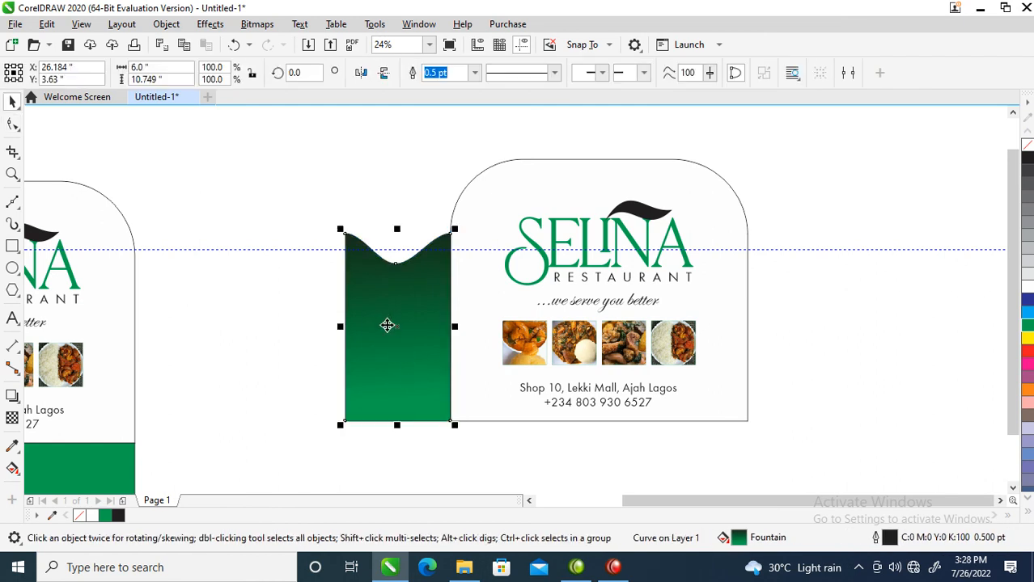
{"action": "left_click", "coordinate": [387, 326]}
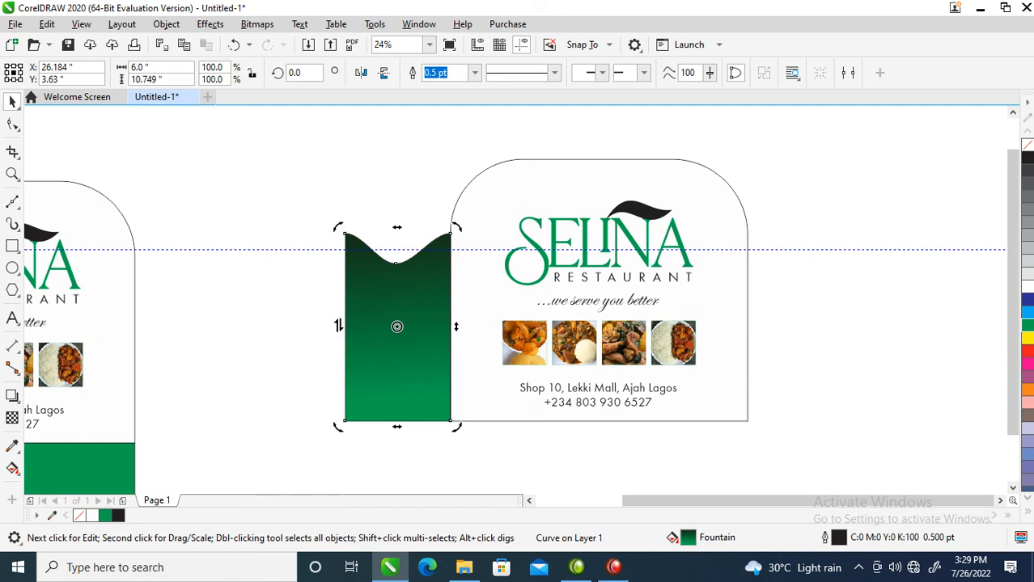
{"action": "left_click_drag", "start_coordinate": [338, 326], "coordinate": [341, 257]}
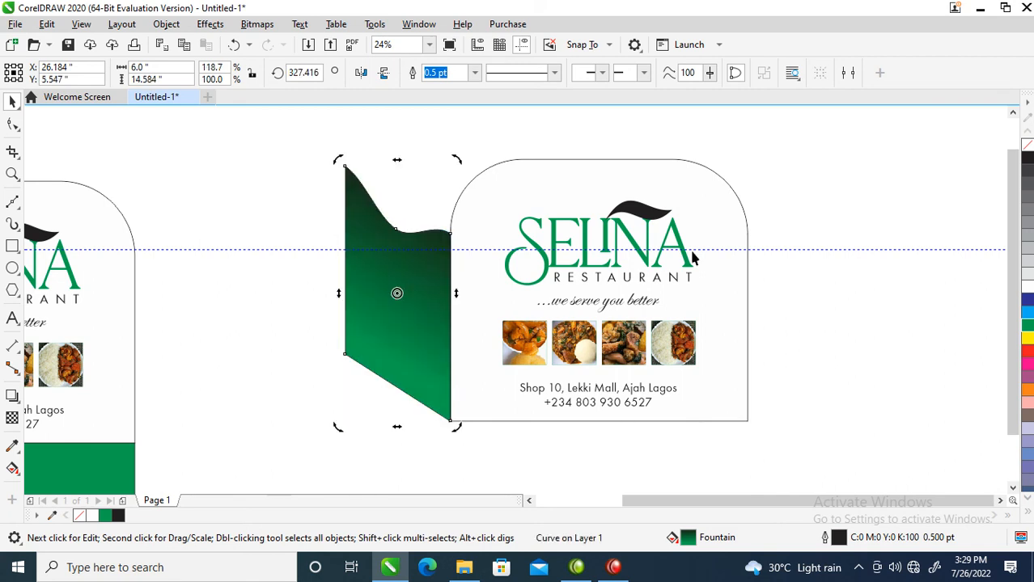
Skew the copied front panel with its logo, text and photos vertically so the edge away from the side panel rises.
{"action": "left_click_drag", "start_coordinate": [399, 126], "coordinate": [843, 468]}
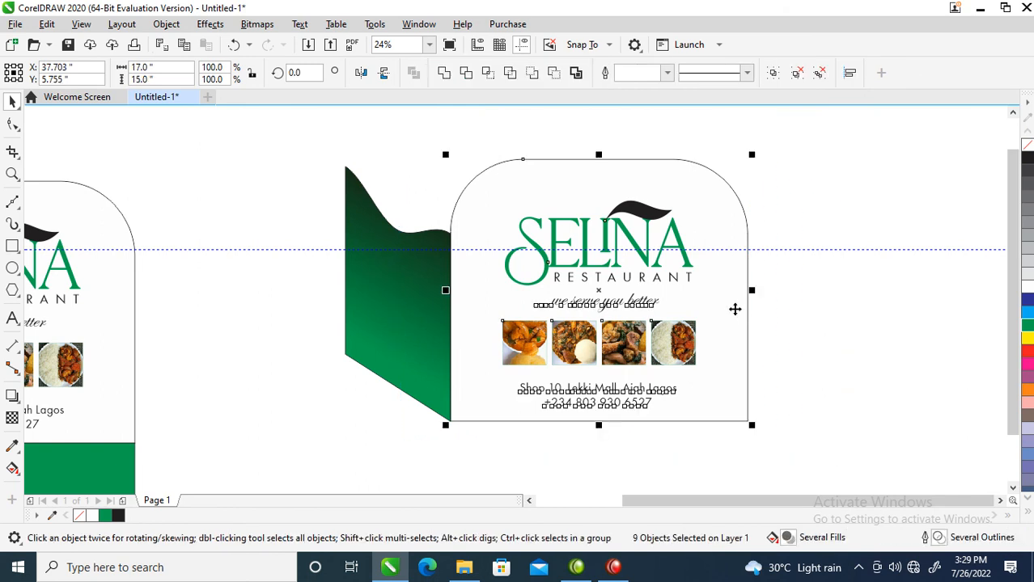
{"action": "left_click", "coordinate": [736, 306]}
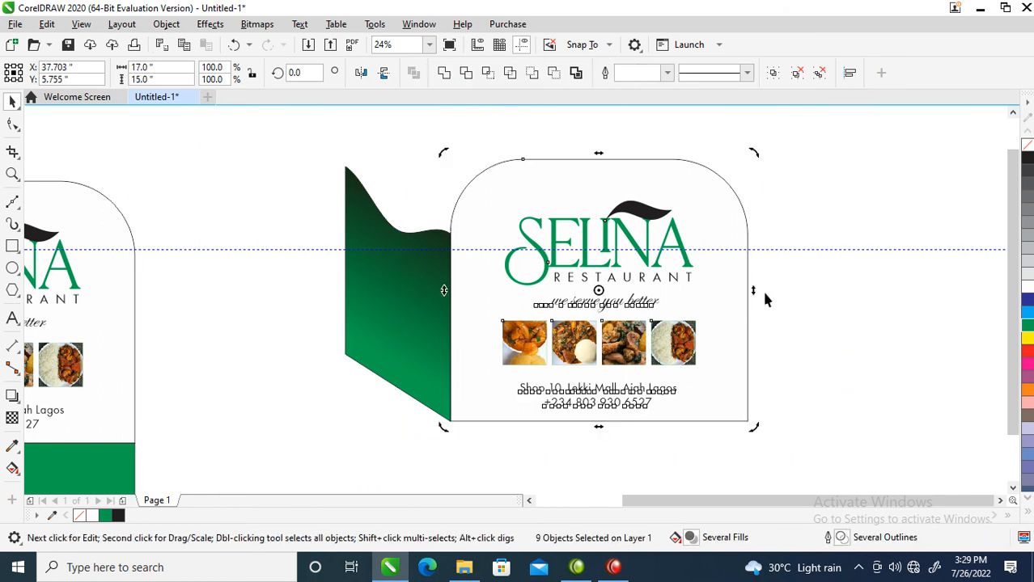
{"action": "left_click_drag", "start_coordinate": [751, 294], "coordinate": [744, 226]}
Copy the skewed front panel's blank shape to the side panel's outer edge as a back wall, behind everything, filled with 40% black.
{"action": "scroll", "coordinate": [715, 305], "scroll_direction": "down", "scroll_amount": 2}
{"action": "key", "text": "z"}
{"action": "left_click_drag", "start_coordinate": [545, 176], "coordinate": [772, 351]}
{"action": "left_click", "coordinate": [518, 215]}
{"action": "left_click", "coordinate": [508, 298]}
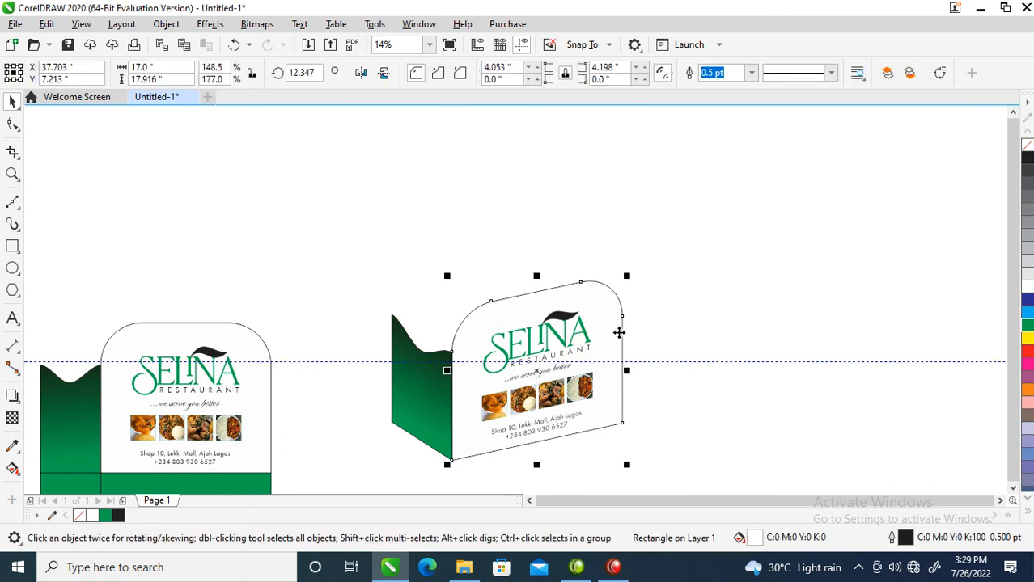
{"action": "left_click_drag", "start_coordinate": [617, 335], "coordinate": [594, 319]}
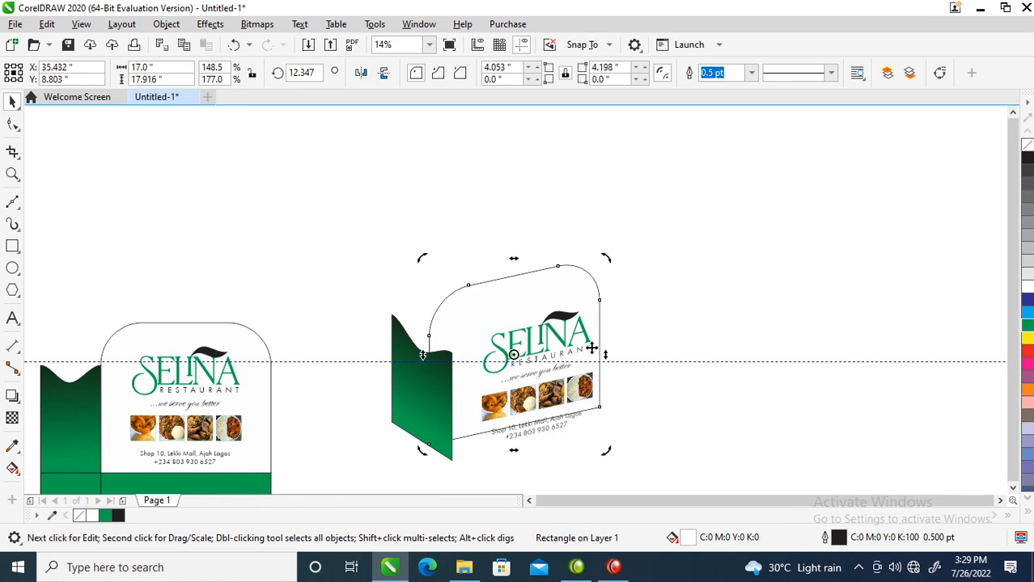
{"action": "key", "text": "ctrl+z"}
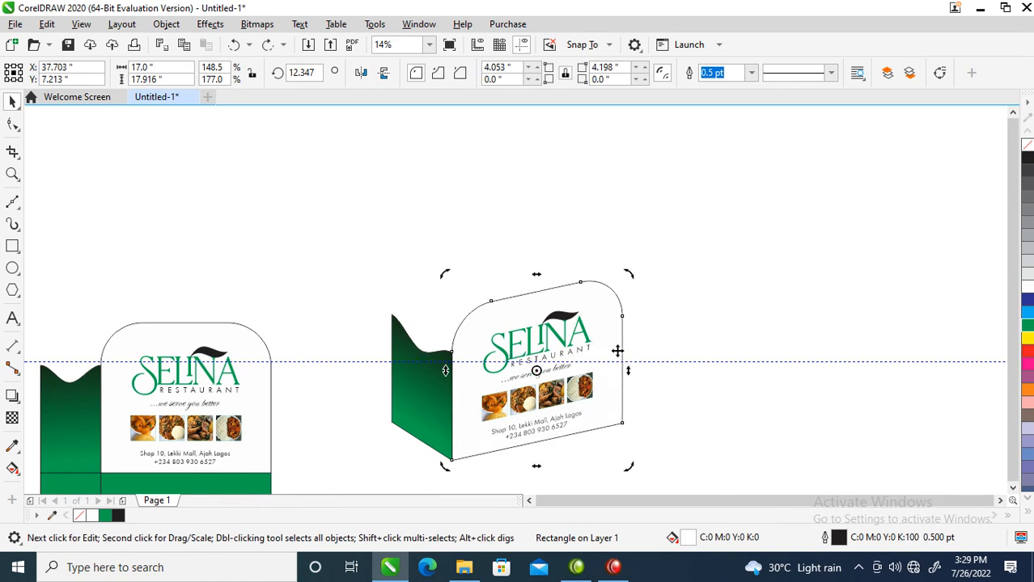
{"action": "left_click_drag", "start_coordinate": [617, 348], "coordinate": [560, 326]}
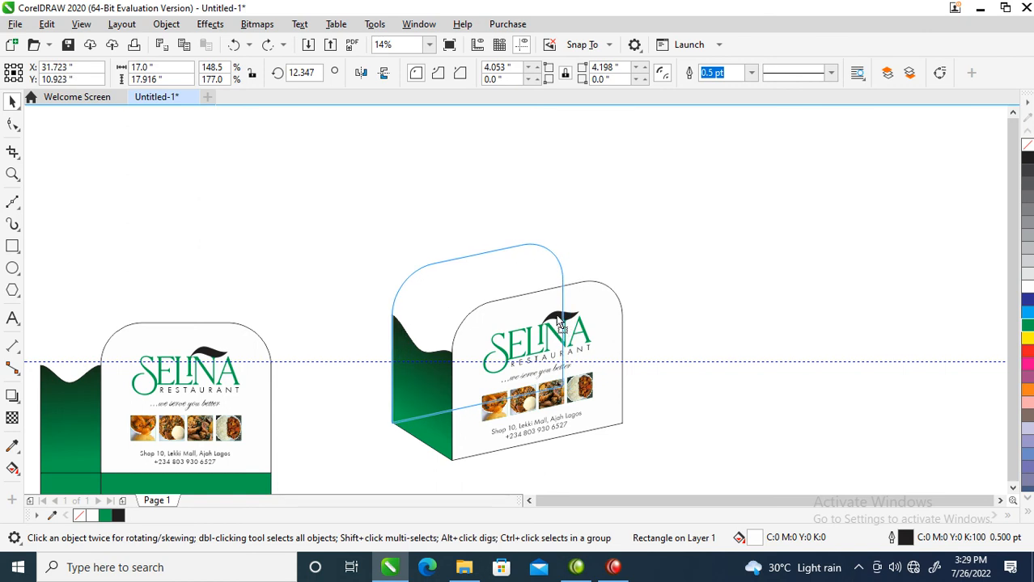
{"action": "left_click_drag", "start_coordinate": [562, 326], "coordinate": [561, 341]}
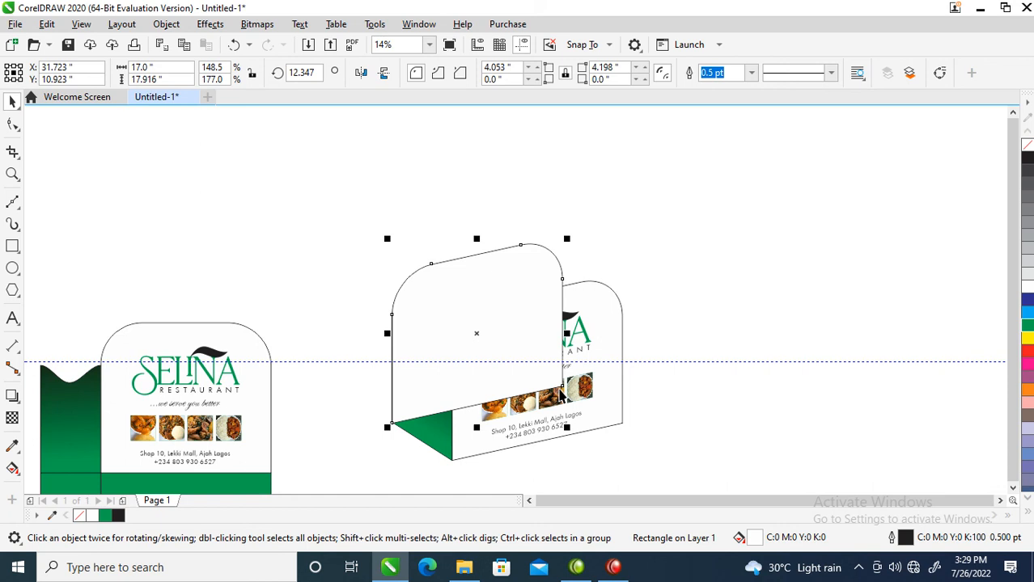
{"action": "key", "text": "shift+Page_Down"}
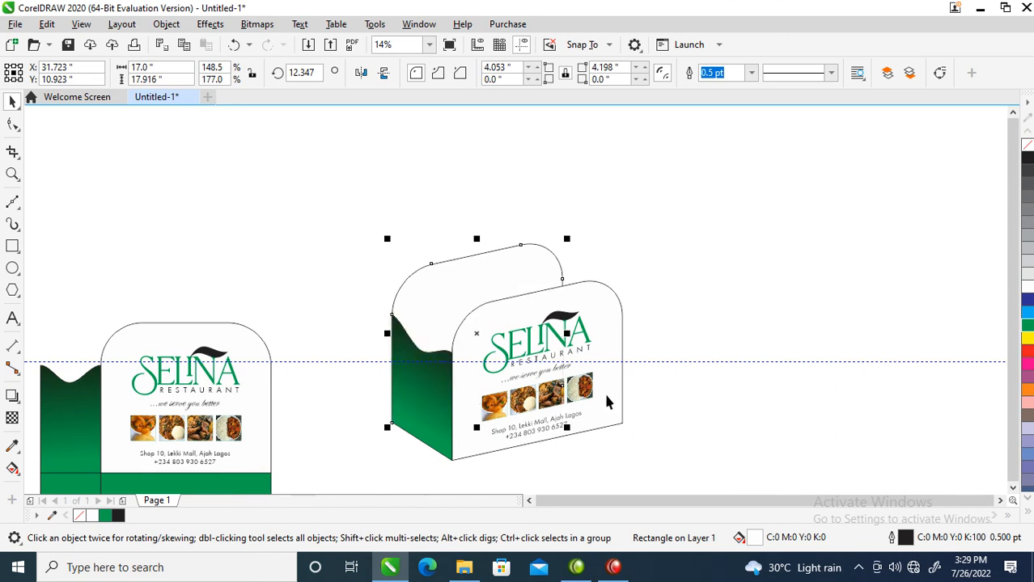
{"action": "left_click", "coordinate": [1029, 236]}
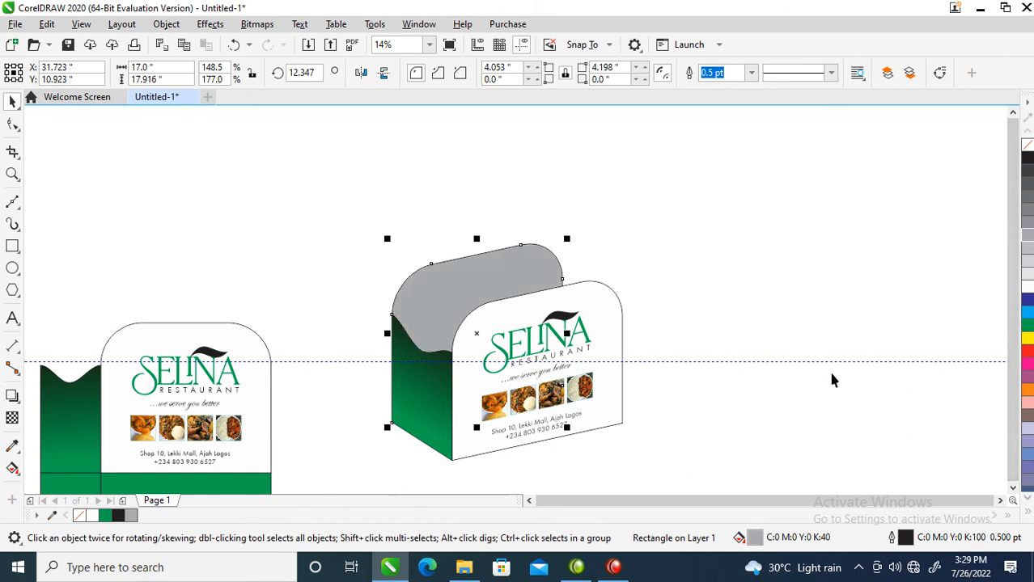
Copy the skewed side panel to the opposite end of the box, place it behind the front panel and fill it black.
{"action": "left_click", "coordinate": [431, 378]}
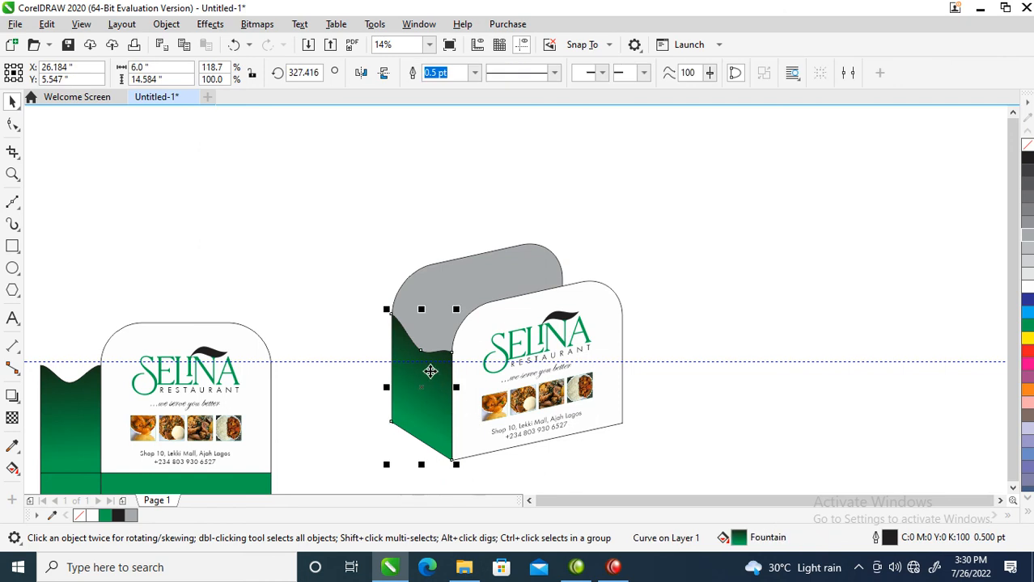
{"action": "double_click", "coordinate": [431, 370]}
{"action": "left_click", "coordinate": [502, 350]}
{"action": "key", "text": "space"}
{"action": "mouse_move", "coordinate": [434, 386]}
{"action": "left_mouse_down"}
{"action": "mouse_move", "coordinate": [424, 388]}
{"action": "mouse_move", "coordinate": [601, 365]}
{"action": "mouse_move", "coordinate": [595, 356]}
{"action": "left_mouse_up"}
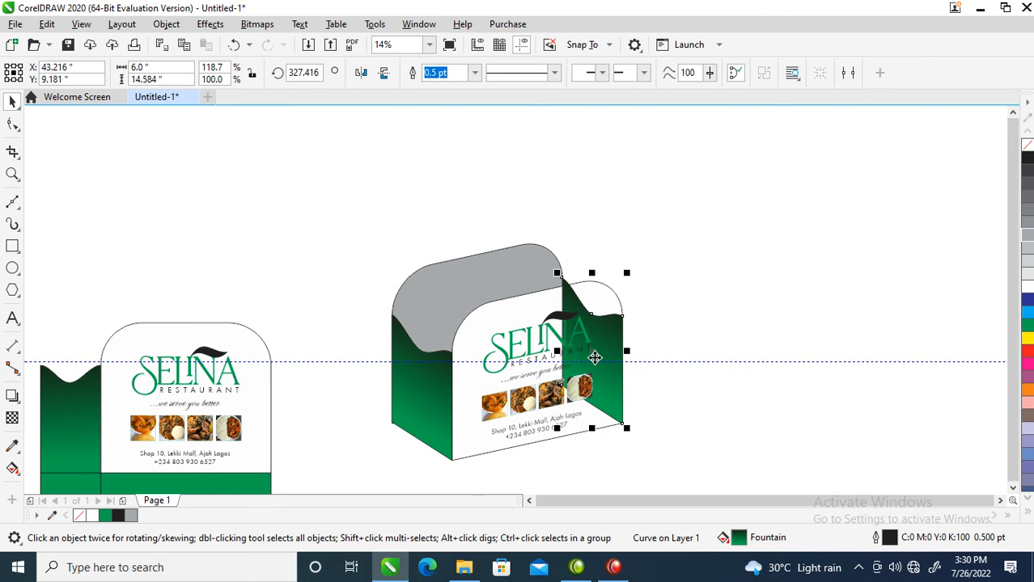
{"action": "key", "text": "ctrl+Page_Down"}
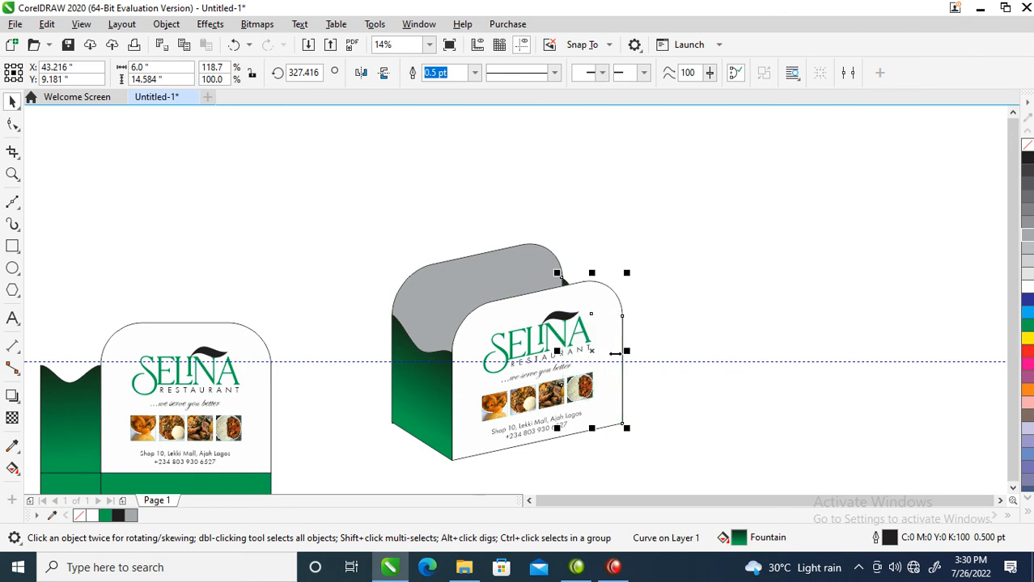
{"action": "left_click", "coordinate": [1028, 158]}
Draw a circle about 0.67 inches wide above the logo, fill it with 70% black and copy it as the second handle hole.
{"action": "scroll", "coordinate": [434, 291], "scroll_direction": "down", "scroll_amount": 2}
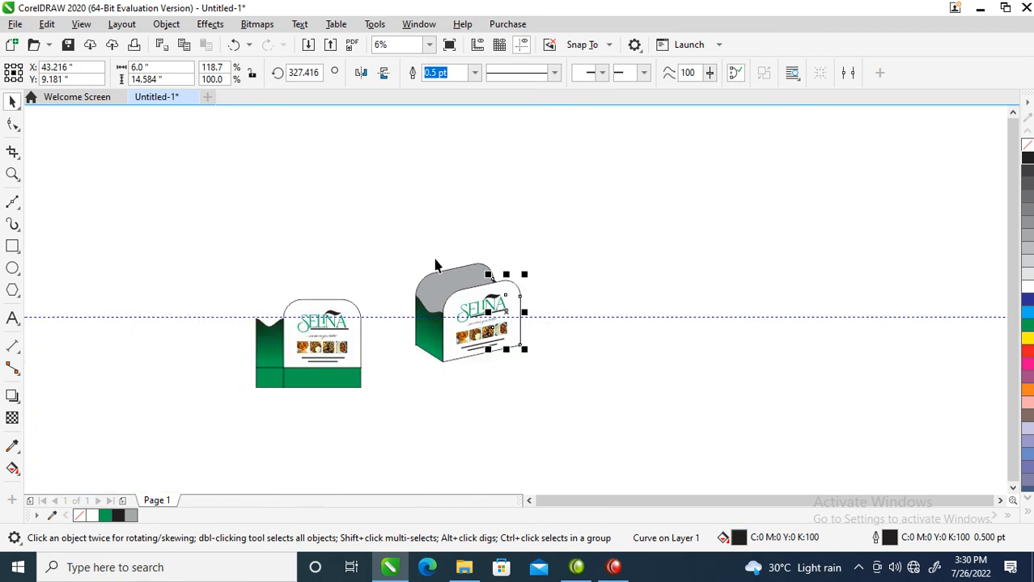
{"action": "key", "text": "z"}
{"action": "mouse_move", "coordinate": [418, 242]}
{"action": "left_mouse_down"}
{"action": "mouse_move", "coordinate": [507, 351]}
{"action": "mouse_move", "coordinate": [571, 389]}
{"action": "left_mouse_up"}
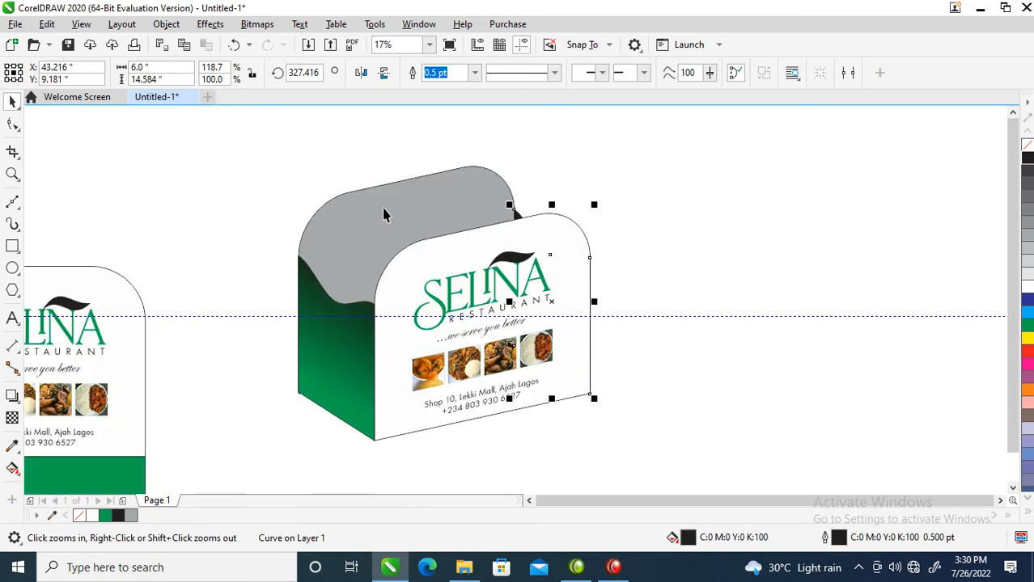
{"action": "left_click_drag", "start_coordinate": [247, 152], "coordinate": [664, 424]}
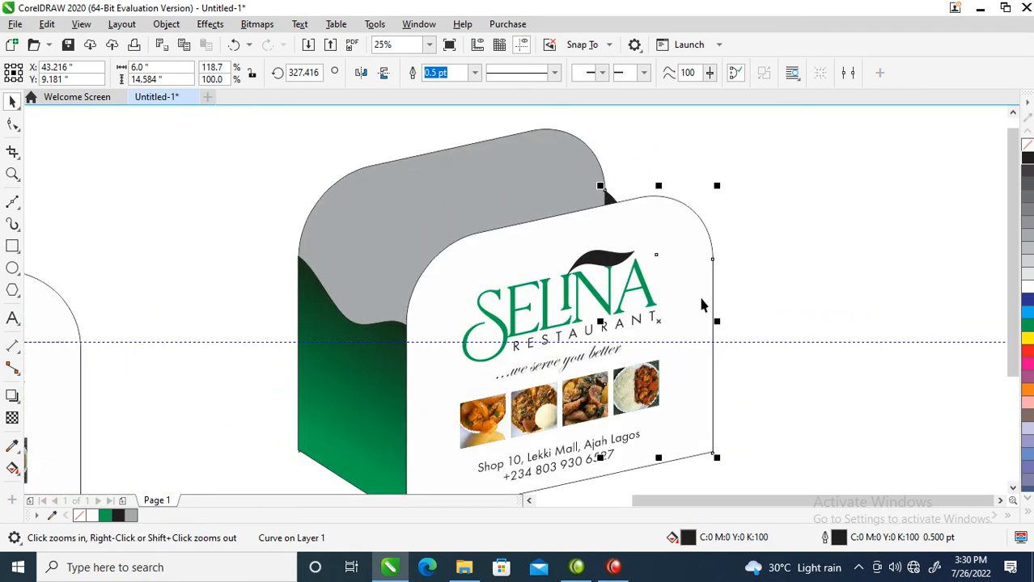
{"action": "left_click", "coordinate": [12, 270]}
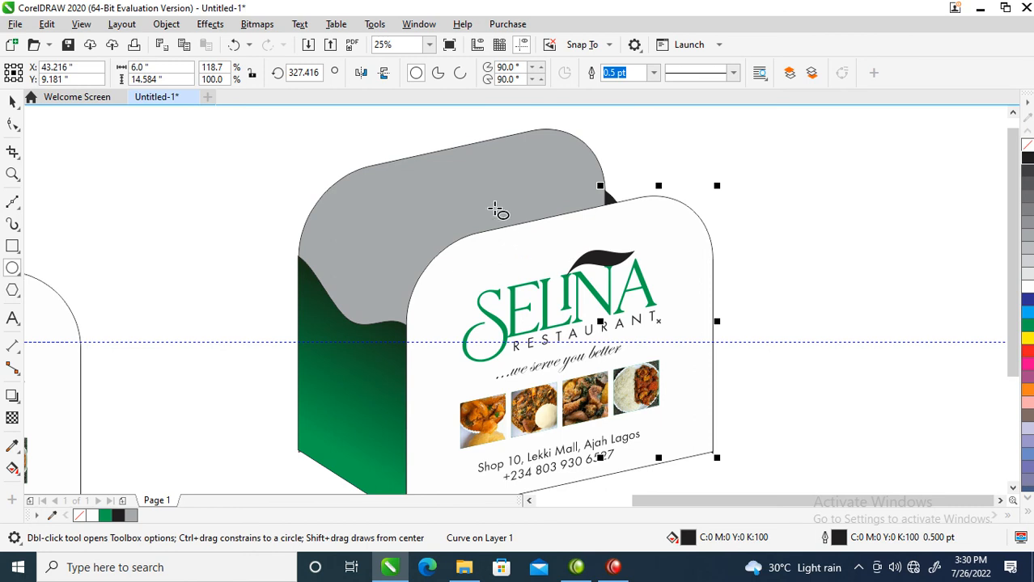
{"action": "left_click_drag", "start_coordinate": [501, 244], "coordinate": [512, 255]}
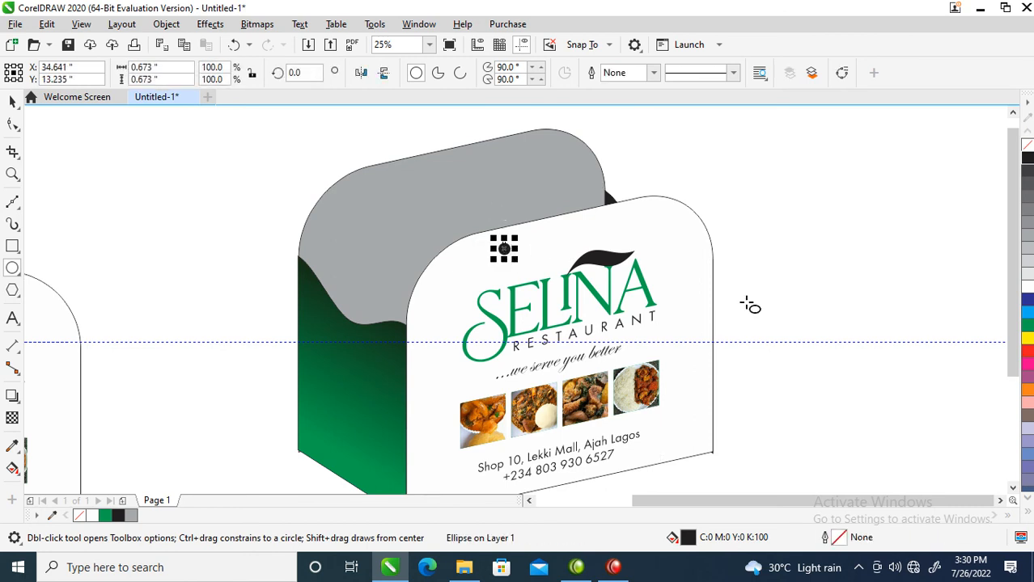
{"action": "left_click", "coordinate": [1029, 204]}
{"action": "key", "text": "space"}
{"action": "left_click_drag", "start_coordinate": [507, 250], "coordinate": [614, 228]}
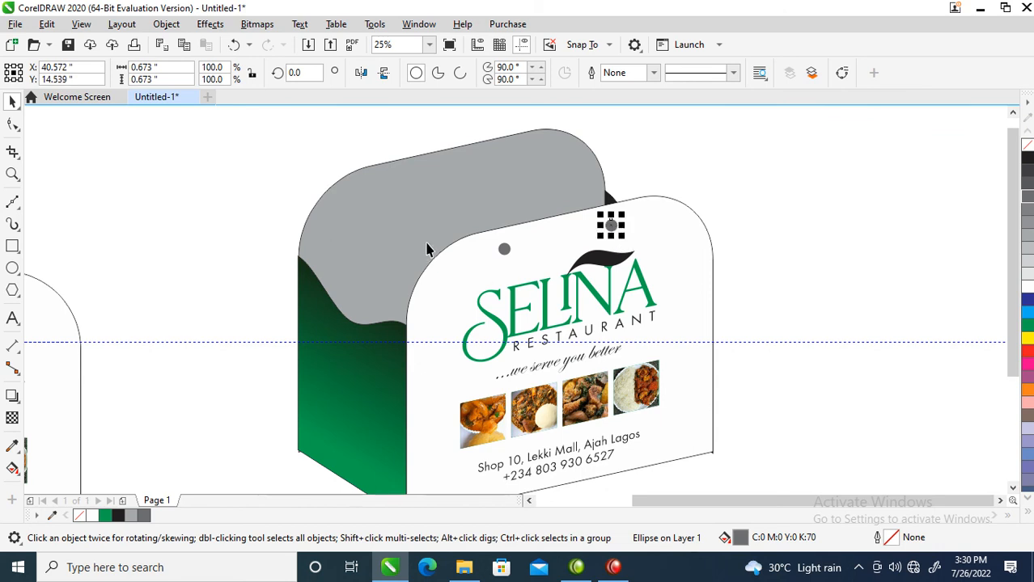
Draw a curved Bézier handle about 7.6 by 7.1 inches, arching from the first hole to the second.
{"action": "left_click", "coordinate": [12, 202]}
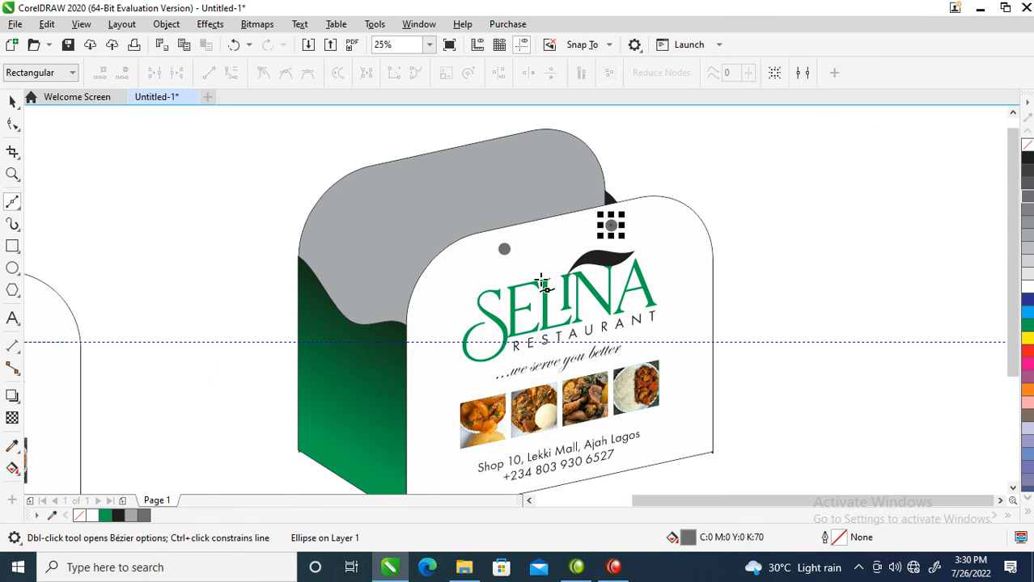
{"action": "left_click", "coordinate": [505, 250]}
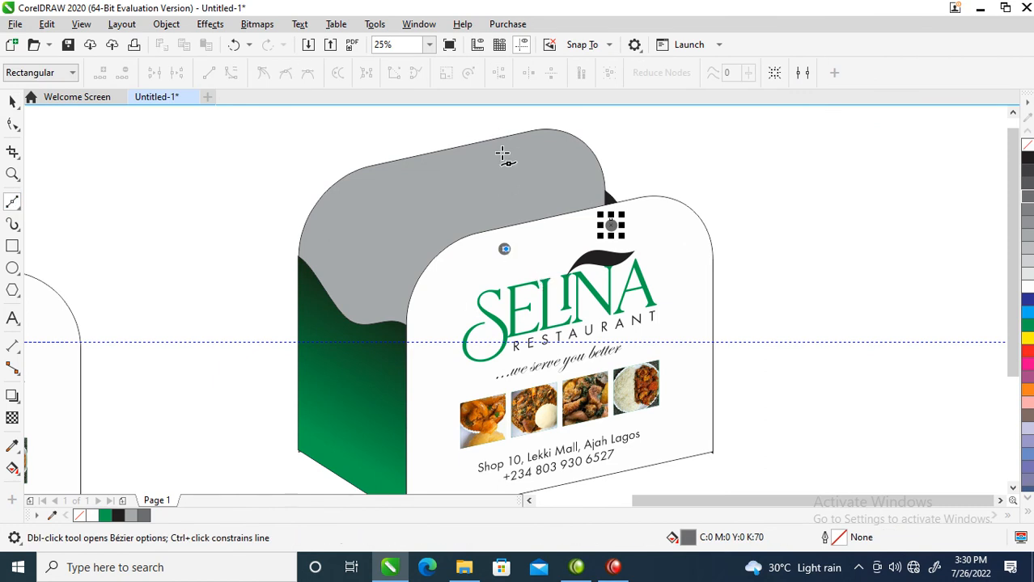
{"action": "left_click_drag", "start_coordinate": [489, 130], "coordinate": [523, 120]}
{"action": "left_click_drag", "start_coordinate": [578, 149], "coordinate": [589, 180]}
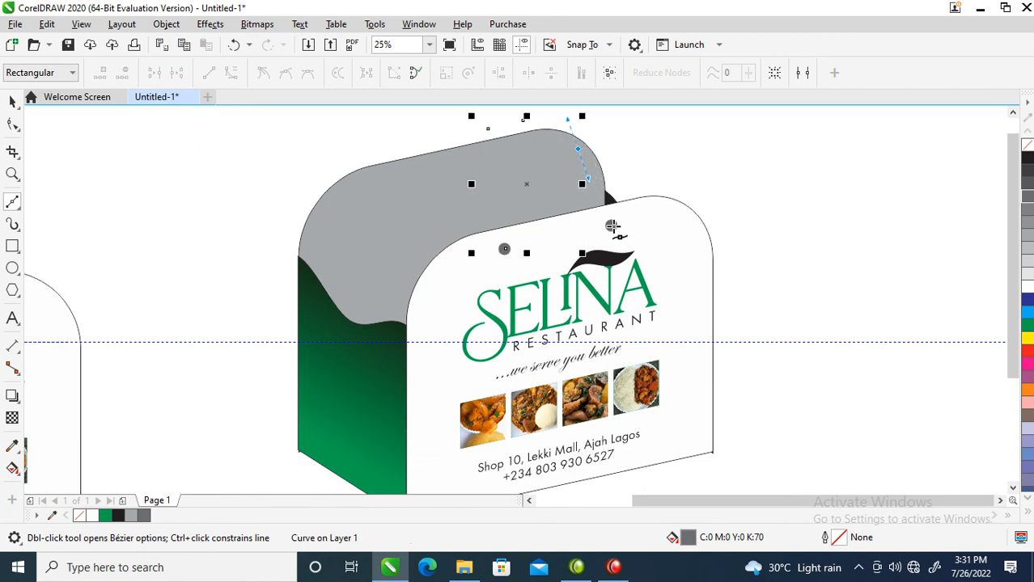
{"action": "left_click", "coordinate": [612, 227]}
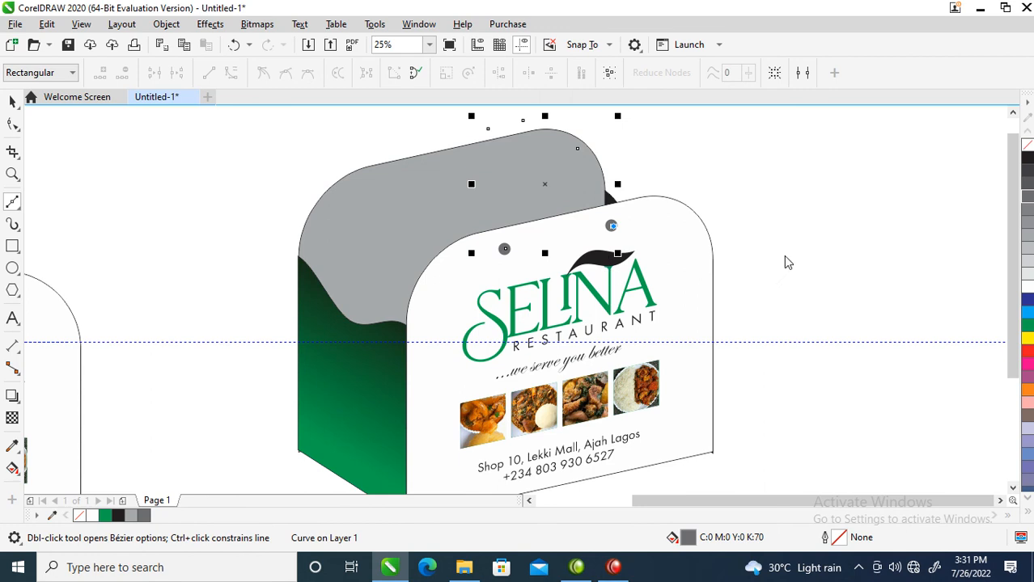
{"action": "key", "text": "space"}
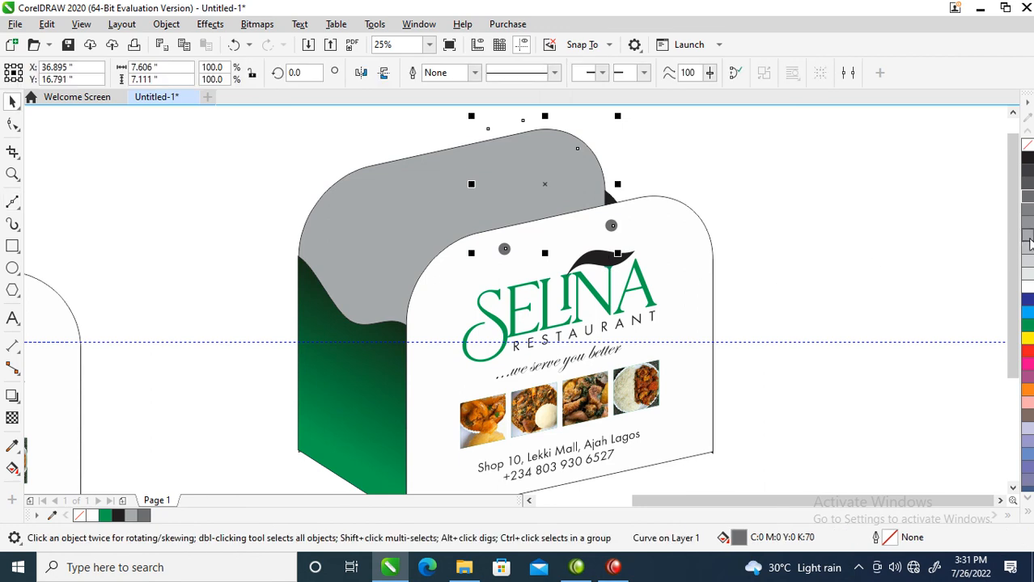
Give the handle a green 30 pt outline with round corners, placed behind the fill and scaling with the object.
{"action": "right_click", "coordinate": [1025, 329]}
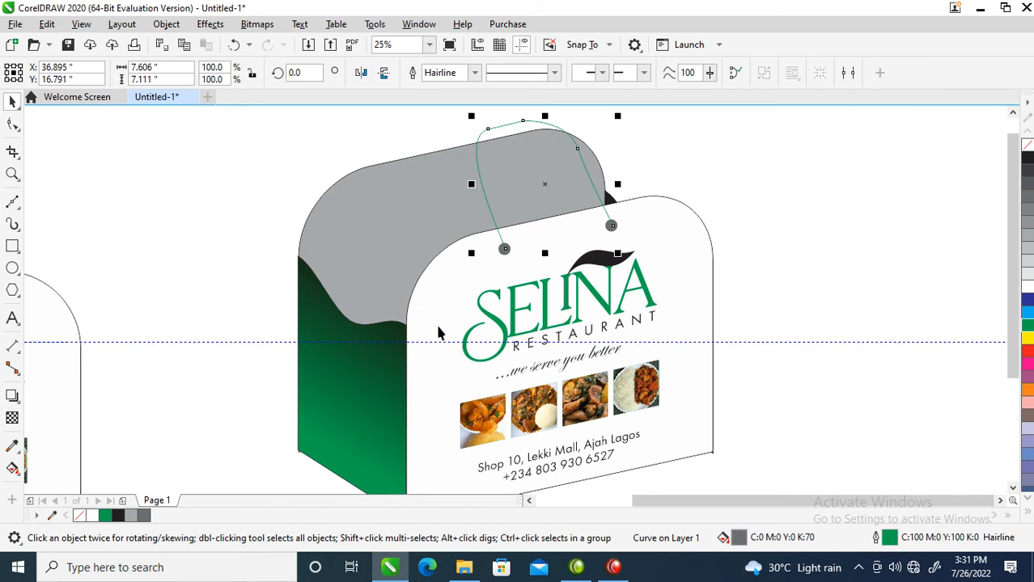
{"action": "key", "text": "F12"}
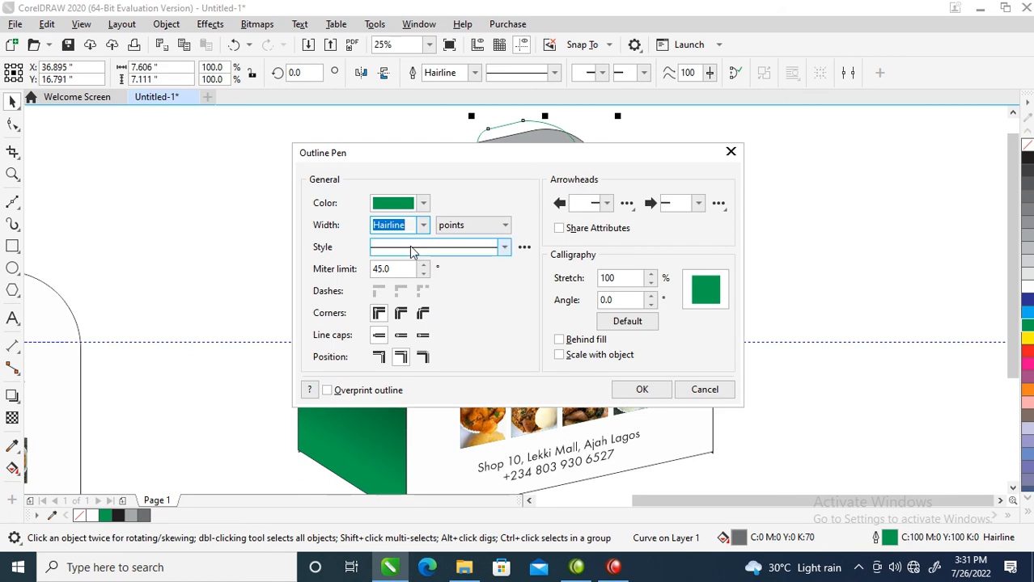
{"action": "type", "text": "18"}
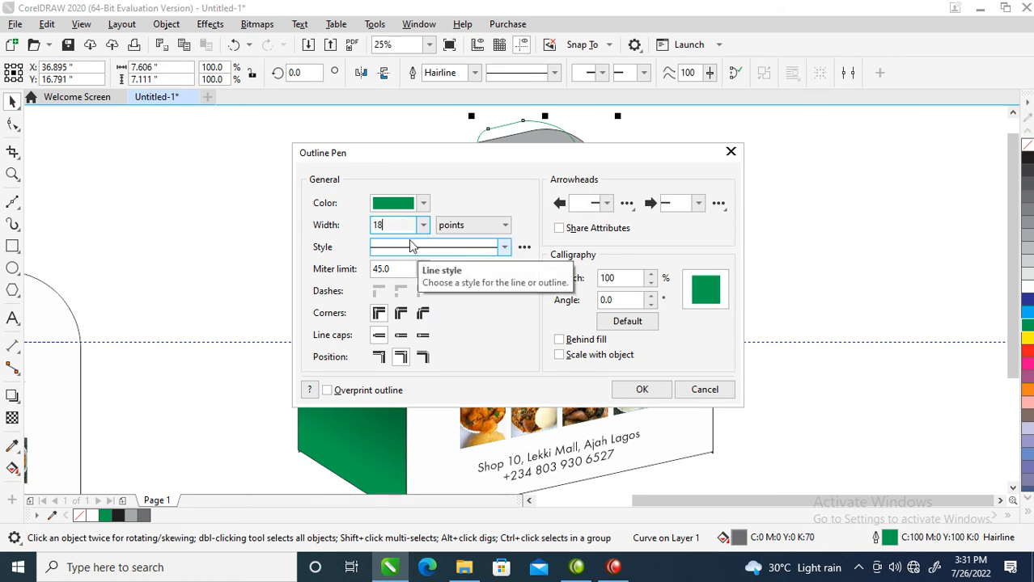
{"action": "left_click", "coordinate": [401, 313]}
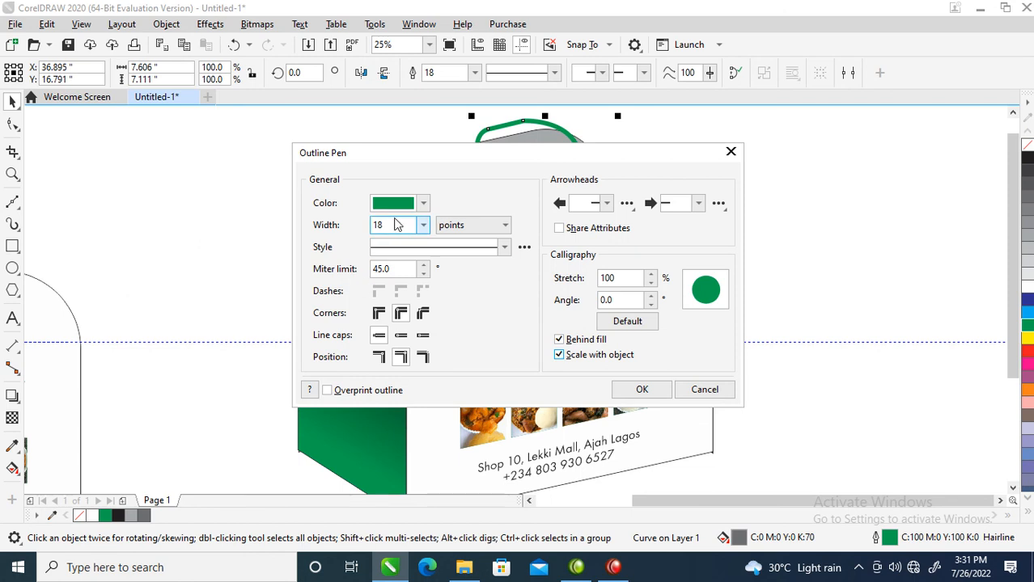
{"action": "left_click_drag", "start_coordinate": [382, 225], "coordinate": [362, 230]}
{"action": "type", "text": "30"}
{"action": "left_click", "coordinate": [639, 390]}
{"action": "left_click", "coordinate": [638, 393]}
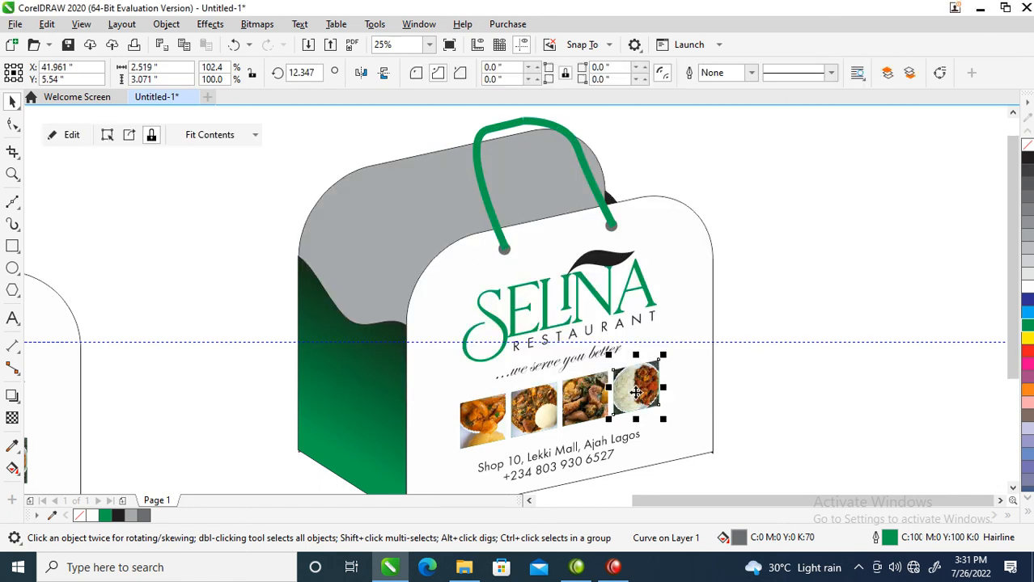
{"action": "double_click", "coordinate": [612, 226]}
{"action": "key", "text": "space"}
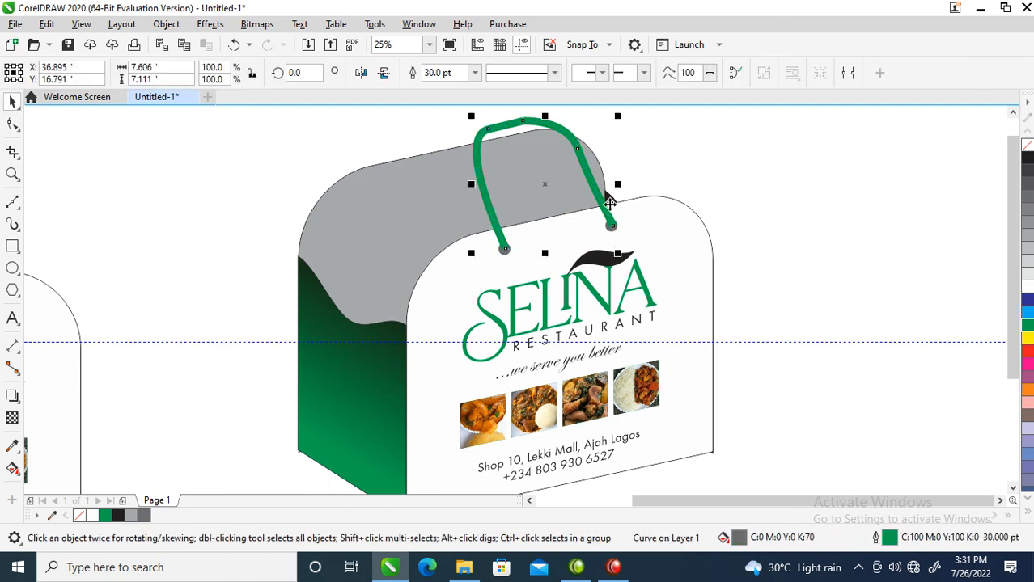
Enlarge both handle holes on the front panel to about 0.925 inches wide.
{"action": "left_click_drag", "start_coordinate": [580, 202], "coordinate": [615, 236]}
{"action": "left_click", "coordinate": [505, 249], "text": "shift"}
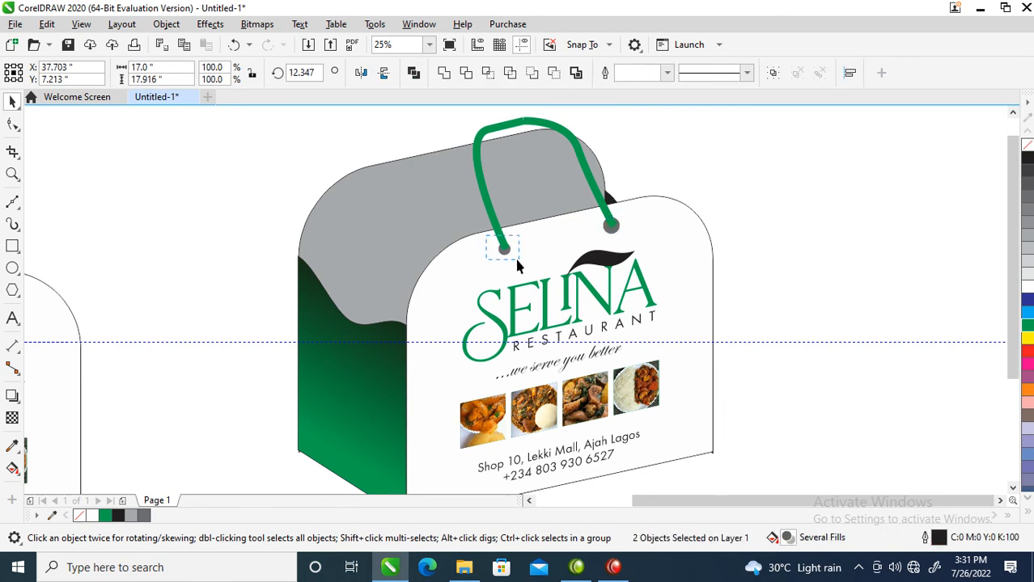
{"action": "left_click", "coordinate": [503, 249]}
{"action": "left_click_drag", "start_coordinate": [517, 259], "coordinate": [520, 262]}
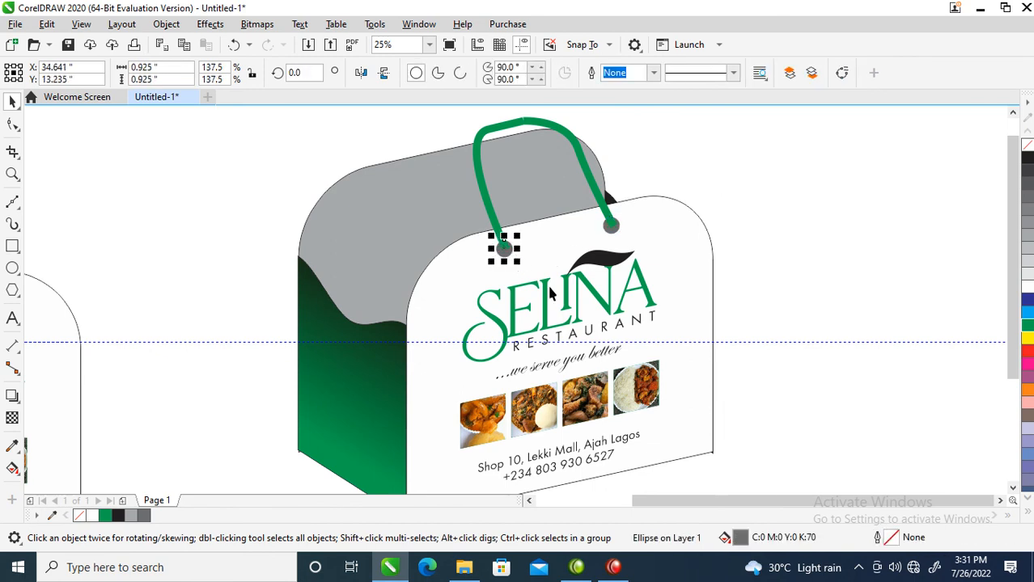
Smooth the handle's arch by deleting the two nodes at its peak and upper bend, keeping only three nodes on the curve.
{"action": "scroll", "coordinate": [532, 207], "scroll_direction": "down", "scroll_amount": 1}
{"action": "key", "text": "F2"}
{"action": "left_click_drag", "start_coordinate": [357, 130], "coordinate": [512, 242]}
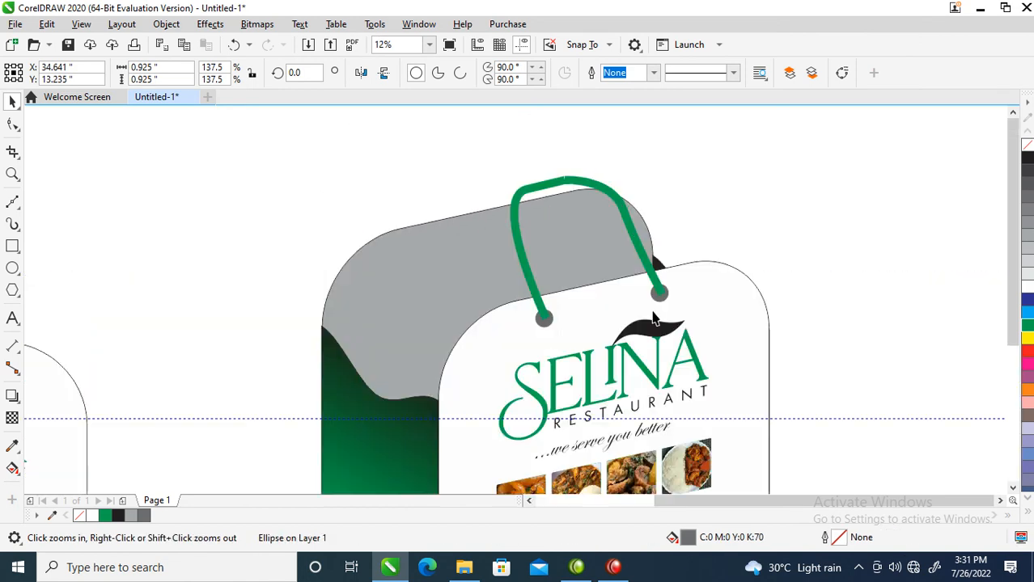
{"action": "left_click", "coordinate": [553, 182]}
{"action": "double_click", "coordinate": [566, 179]}
{"action": "double_click", "coordinate": [565, 179]}
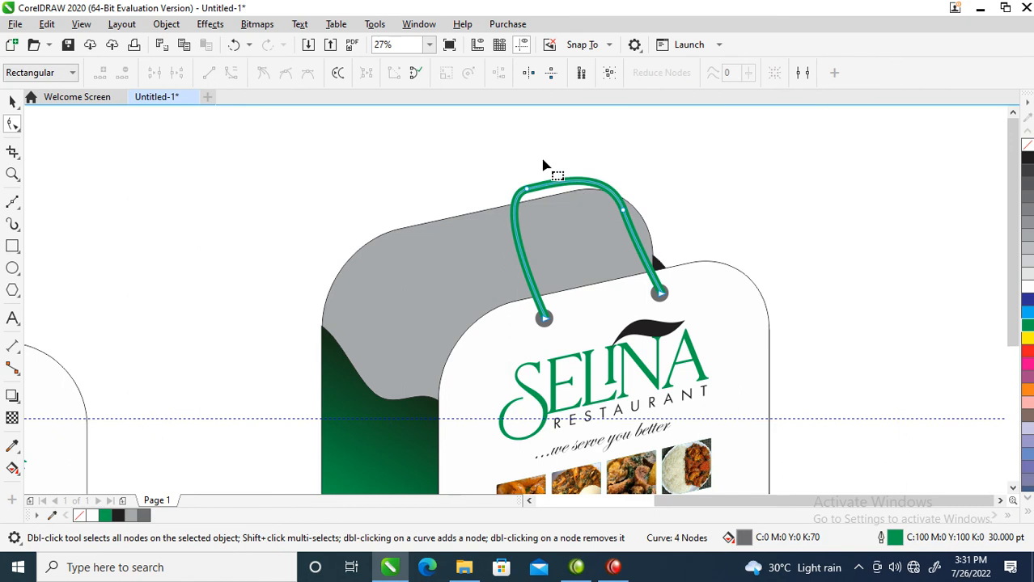
{"action": "double_click", "coordinate": [527, 187]}
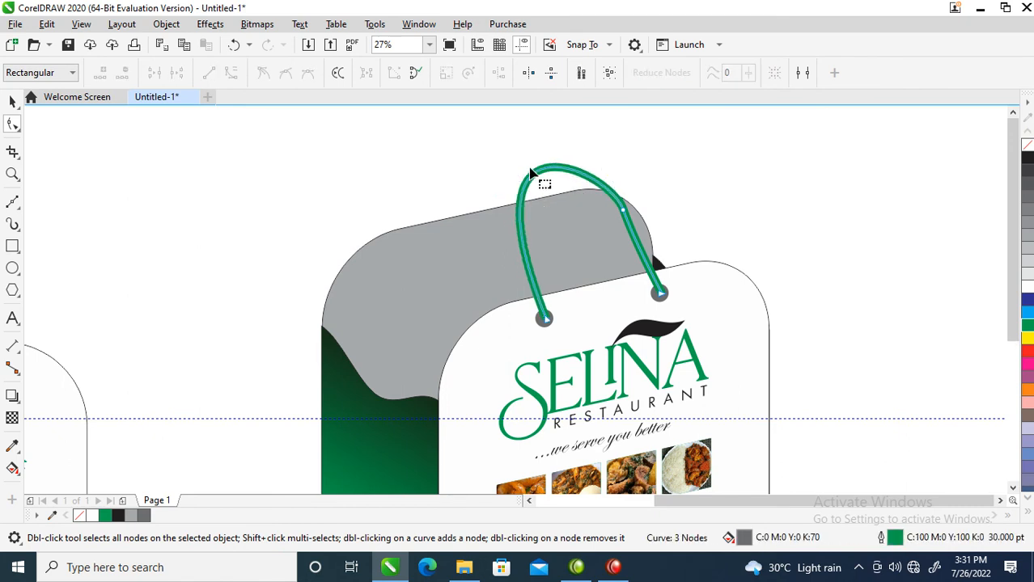
{"action": "key", "text": "space"}
Copy the handle together with its two holes onto the grey back wall of the box.
{"action": "left_click", "coordinate": [490, 235], "text": "shift"}
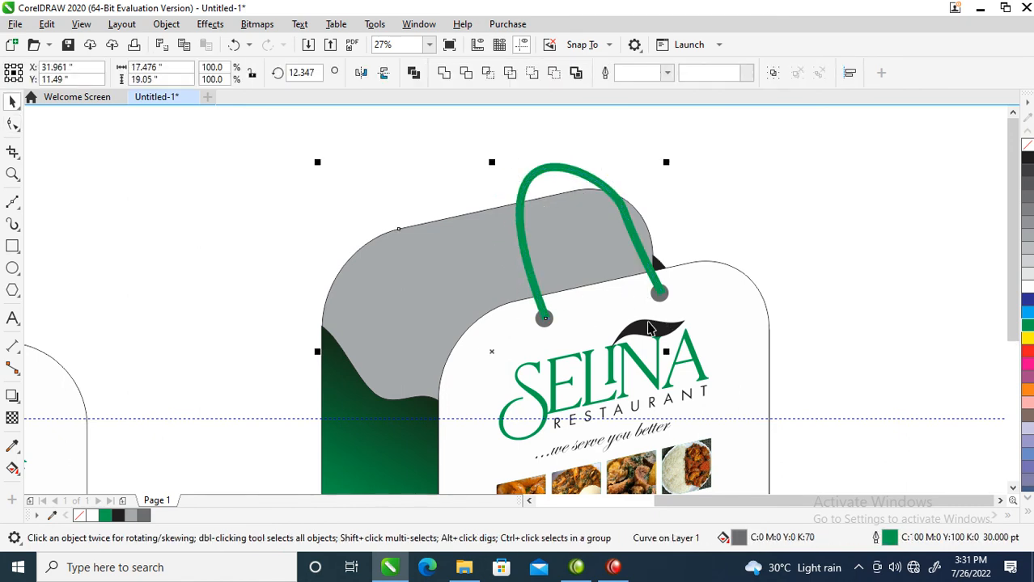
{"action": "left_click", "coordinate": [656, 323], "text": "shift"}
{"action": "left_click_drag", "start_coordinate": [769, 136], "coordinate": [444, 346]}
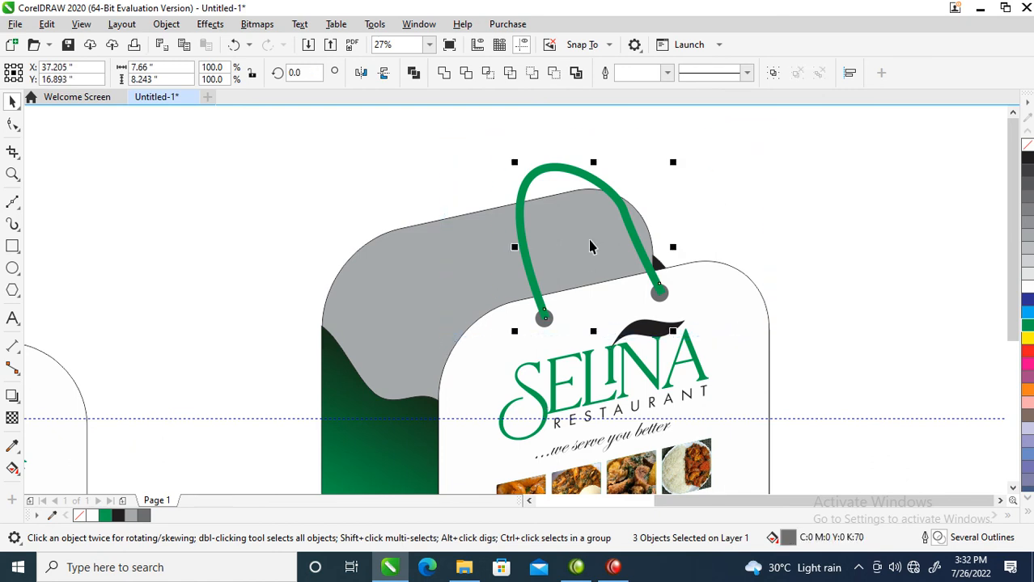
{"action": "left_click_drag", "start_coordinate": [612, 252], "coordinate": [528, 195]}
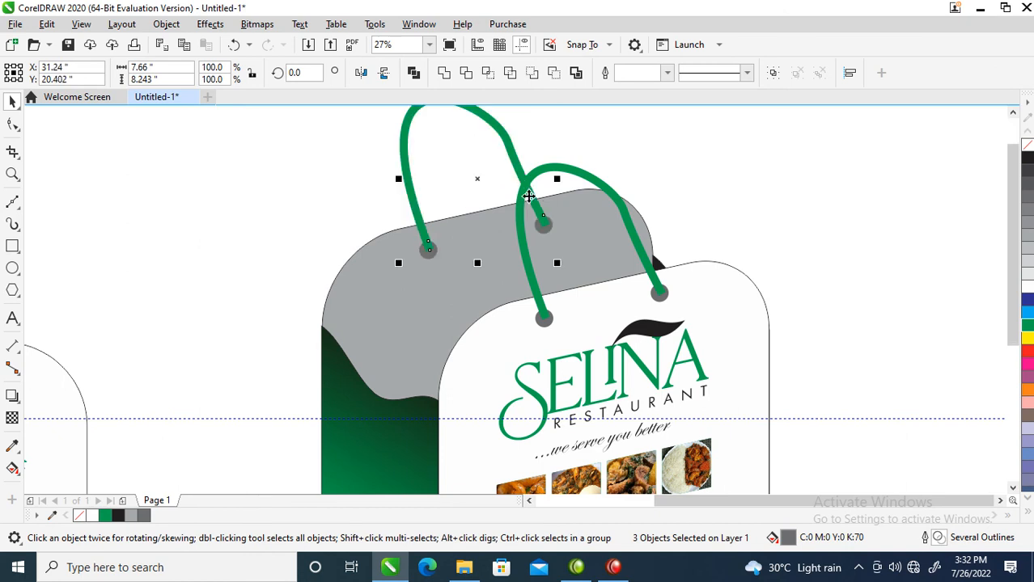
{"action": "scroll", "coordinate": [538, 283], "scroll_direction": "down", "scroll_amount": 3}
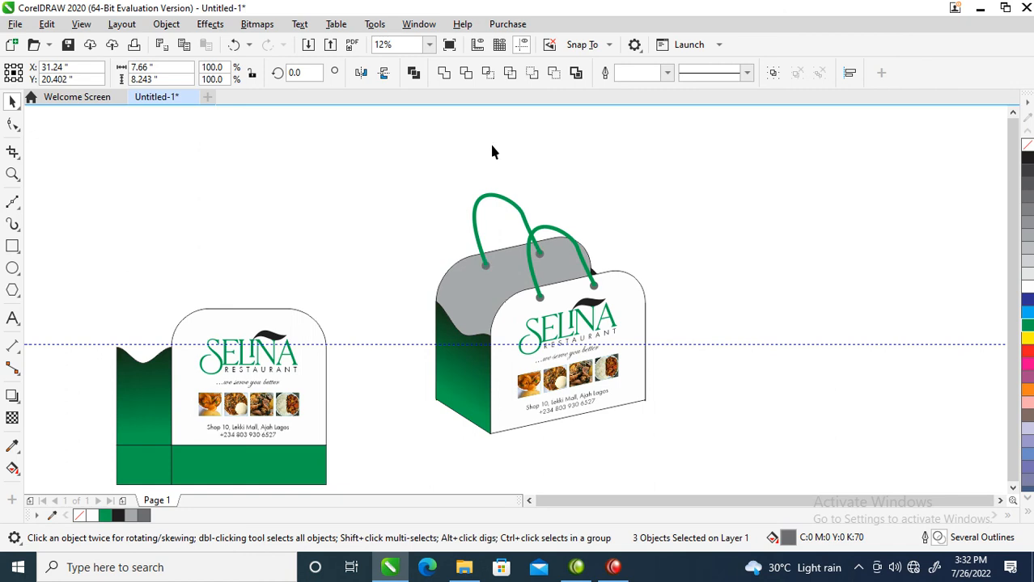
{"action": "key", "text": "F10"}
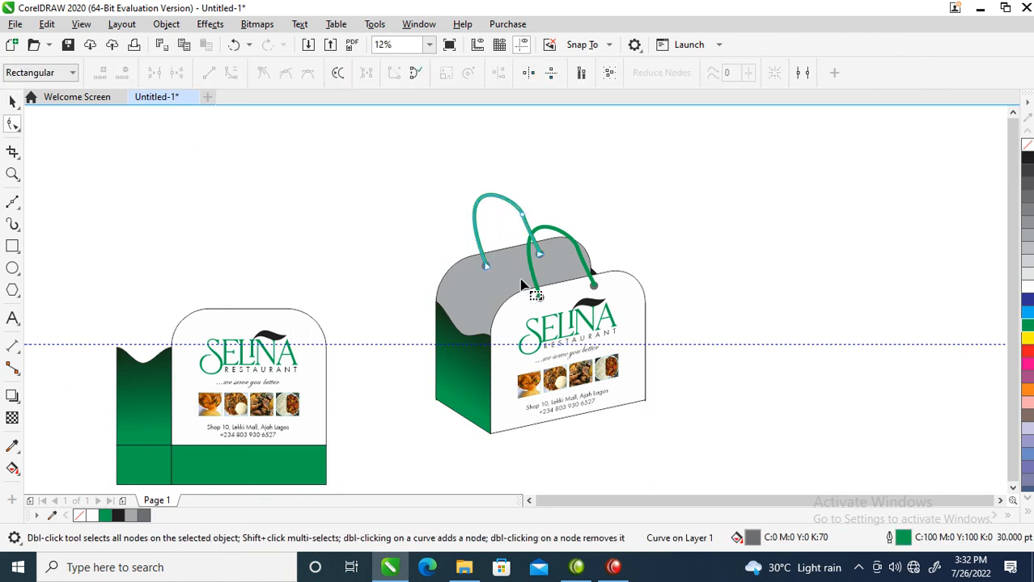
{"action": "key", "text": "space"}
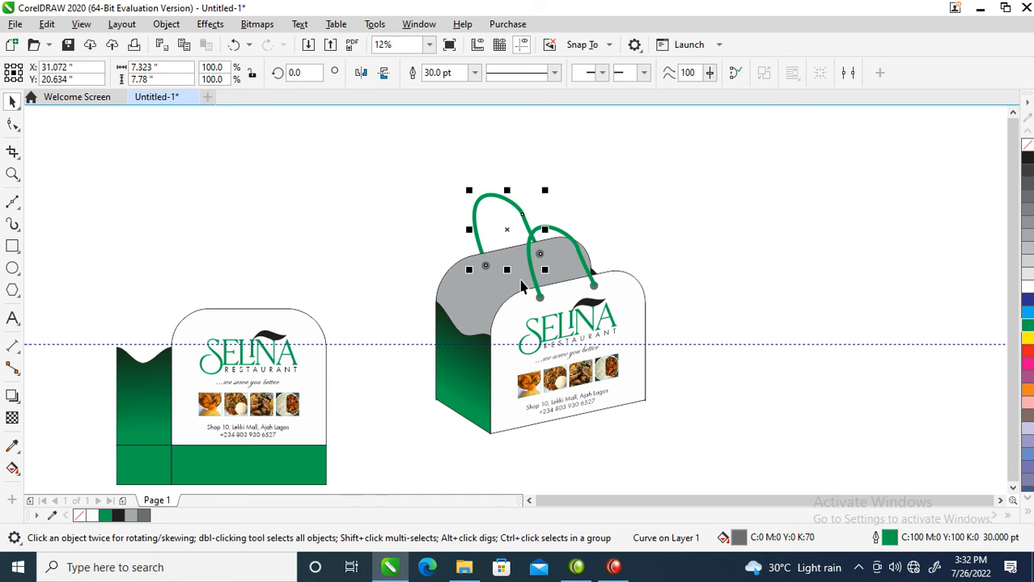
Delete the node at the upper bend of the back wall's handle to simplify its curve.
{"action": "key", "text": "z"}
{"action": "left_click_drag", "start_coordinate": [377, 167], "coordinate": [715, 346]}
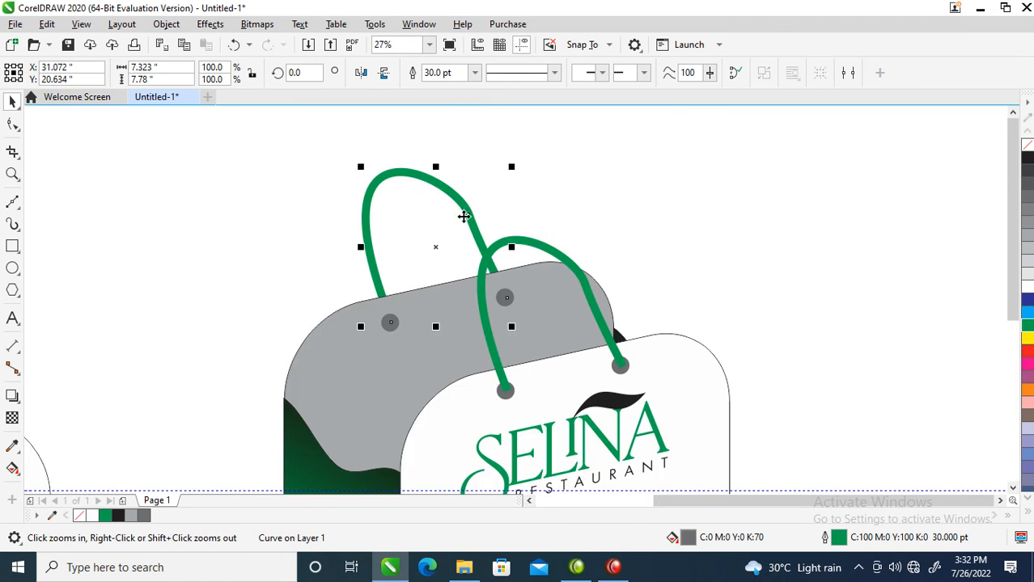
{"action": "key", "text": "F10"}
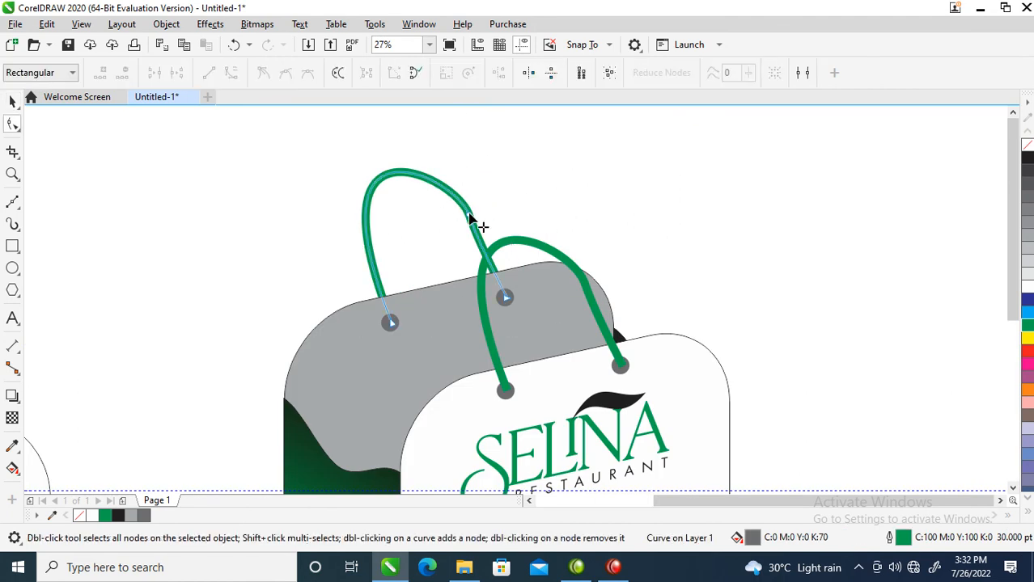
{"action": "left_click", "coordinate": [477, 225]}
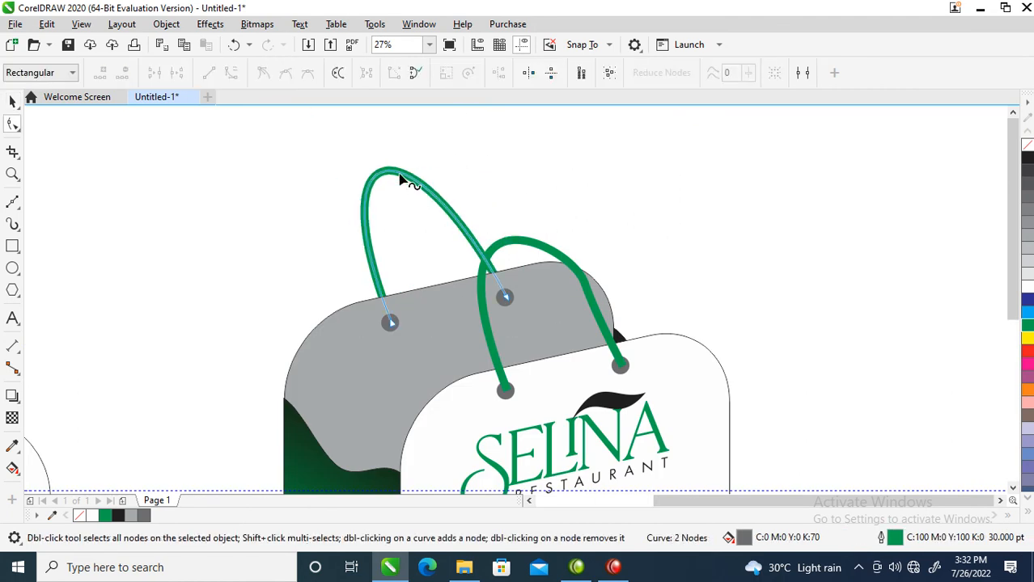
Add a node near the back handle's peak and move it about 6.7 inches sideways and slightly down so the handle leans over.
{"action": "double_click", "coordinate": [399, 174]}
{"action": "left_click", "coordinate": [401, 174]}
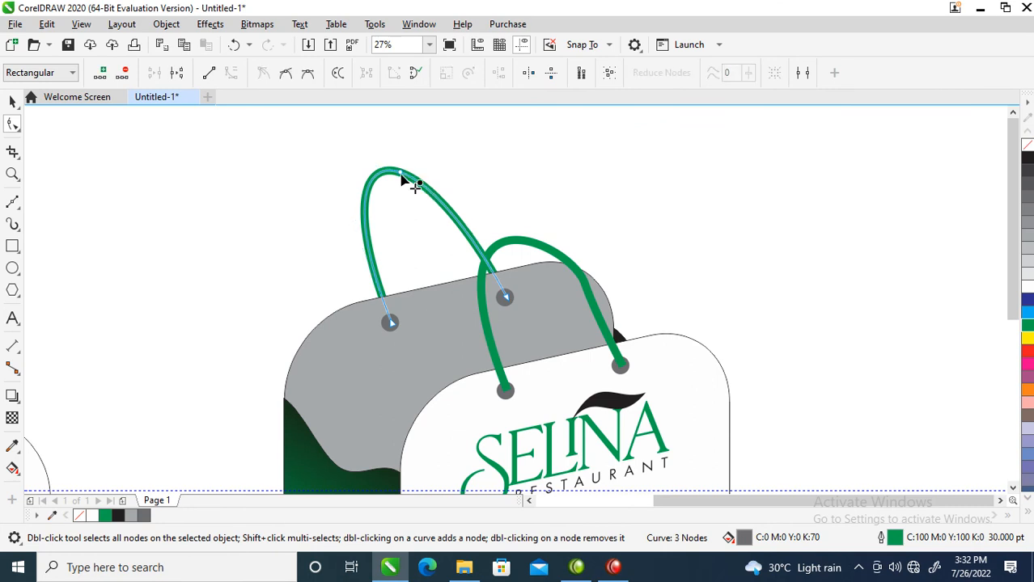
{"action": "left_click_drag", "start_coordinate": [401, 178], "coordinate": [513, 208]}
{"action": "left_click_drag", "start_coordinate": [526, 206], "coordinate": [531, 212]}
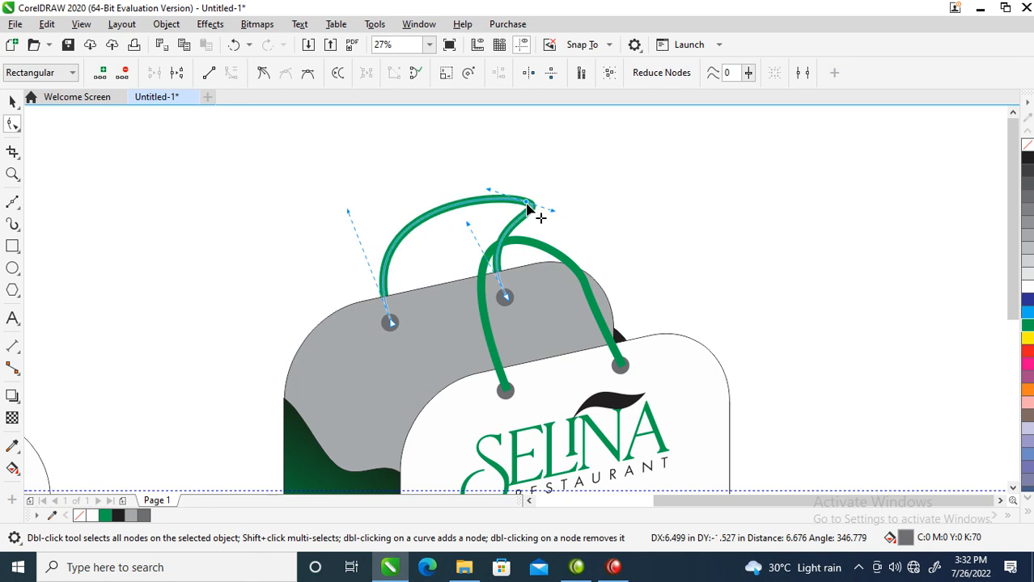
{"action": "key", "text": "space"}
{"action": "scroll", "coordinate": [500, 339], "scroll_direction": "down", "scroll_amount": 5}
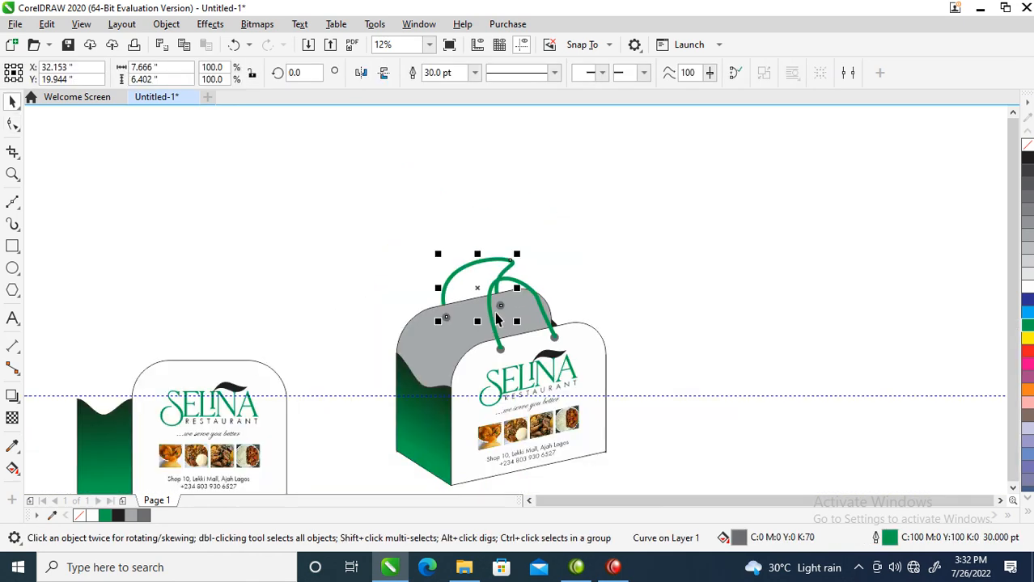
Draw a background rectangle about 35.9 by 31.1 inches around the box mockup and send it to the back of the layer.
{"action": "key", "text": "z"}
{"action": "left_click_drag", "start_coordinate": [399, 246], "coordinate": [617, 422]}
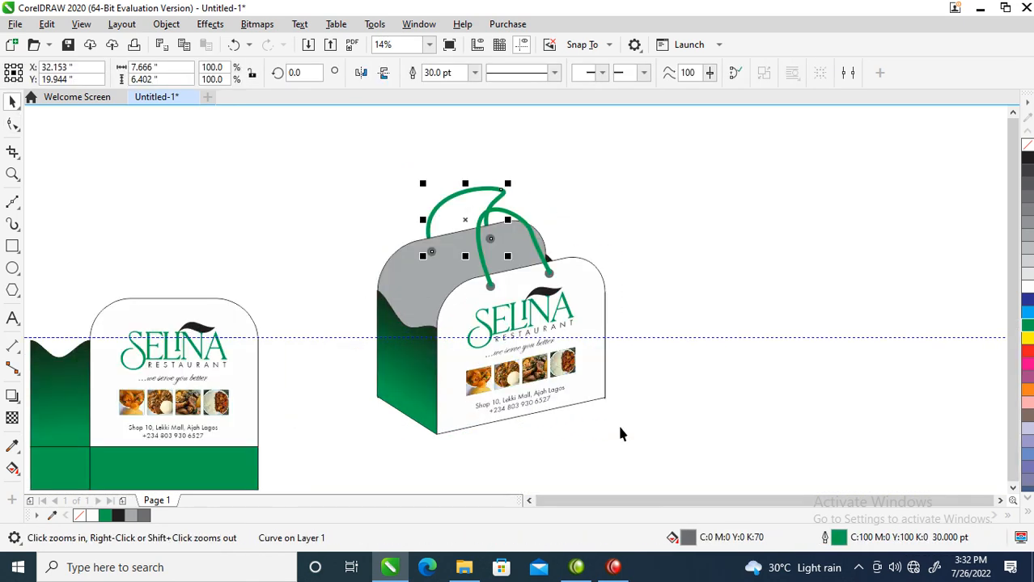
{"action": "key", "text": "space"}
{"action": "left_click", "coordinate": [587, 268]}
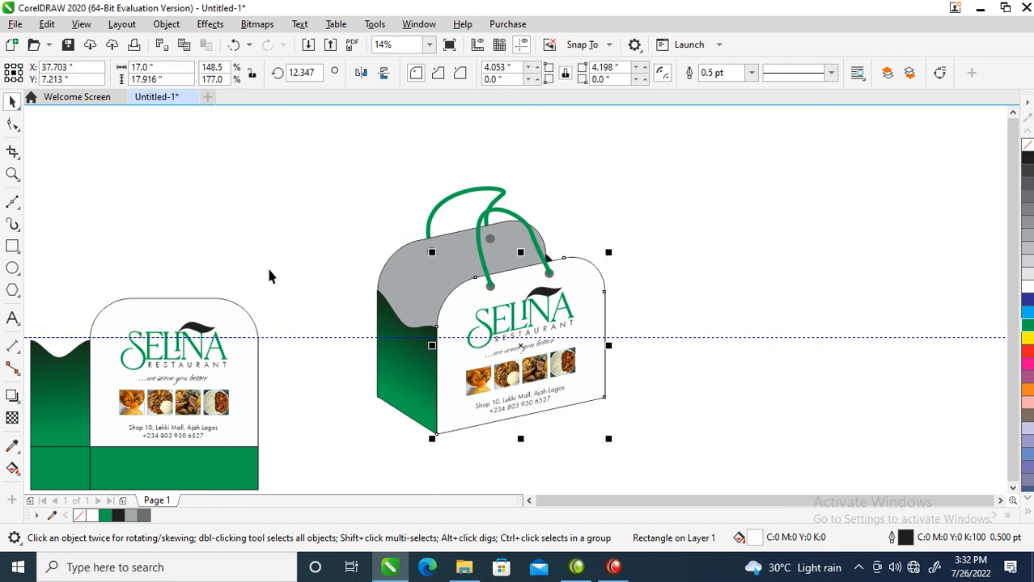
{"action": "double_click", "coordinate": [12, 246]}
{"action": "left_click_drag", "start_coordinate": [322, 160], "coordinate": [678, 468]}
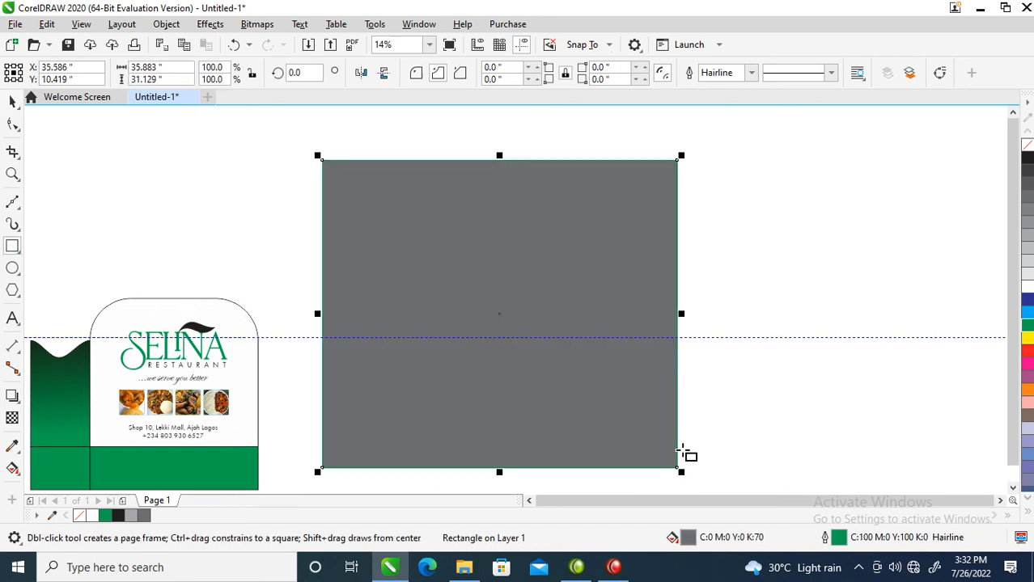
{"action": "key", "text": "shift+Page_Down"}
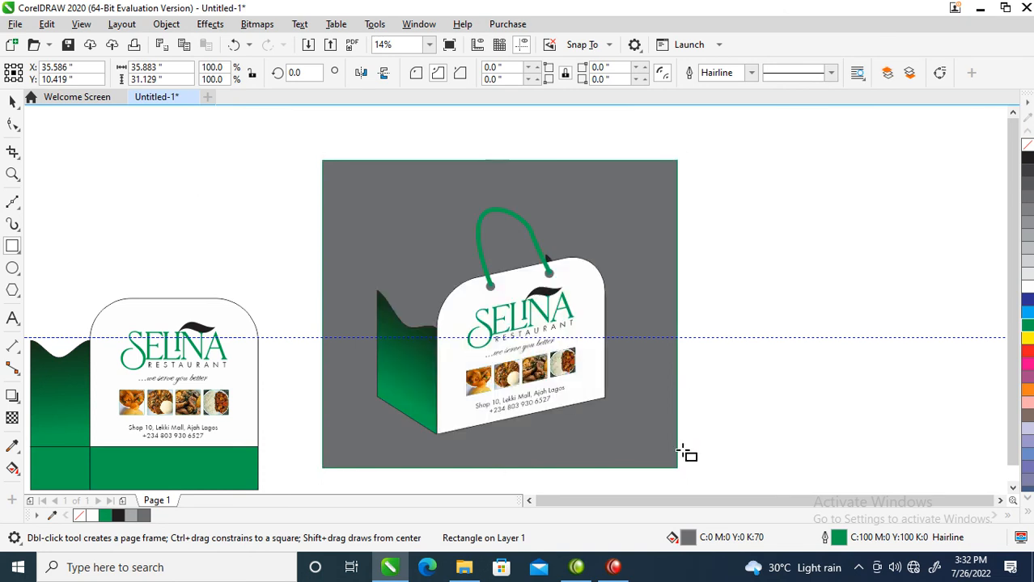